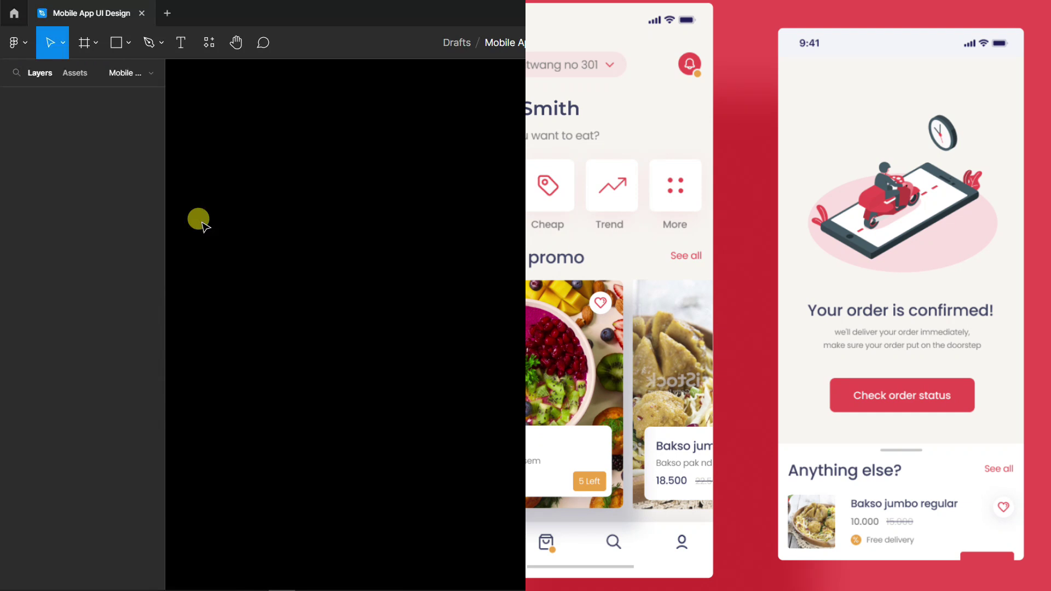
- Choose the Frame tool (F) so the phone, tablet and desktop frame presets are listed
{"action": "left_click", "coordinate": [82, 44]}
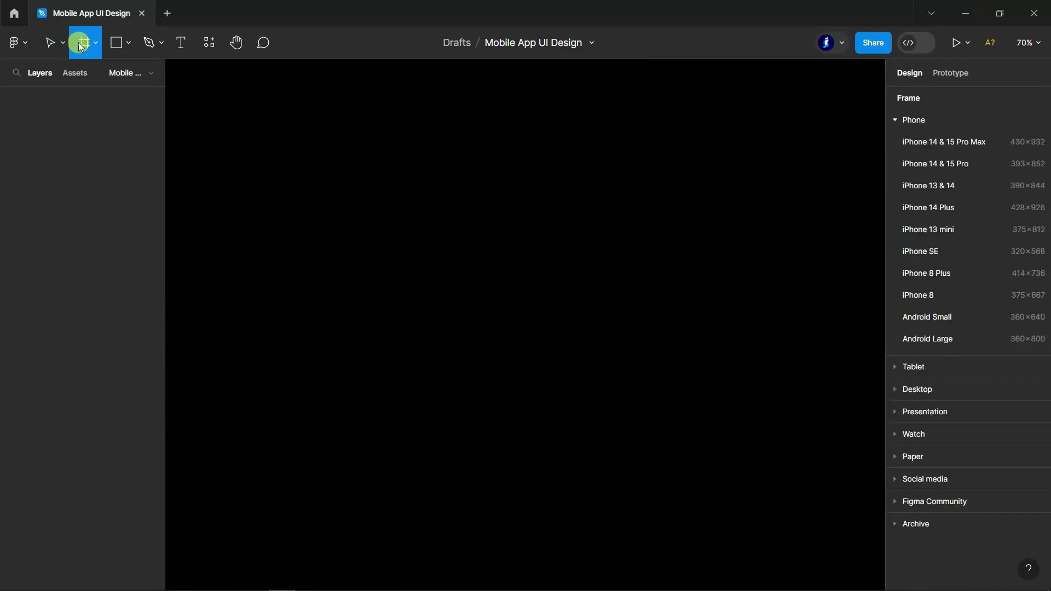
- Add an iPhone 14 & 15 Pro frame and name it Home Page
{"action": "left_click", "coordinate": [1030, 174]}
{"action": "double_click", "coordinate": [52, 98]}
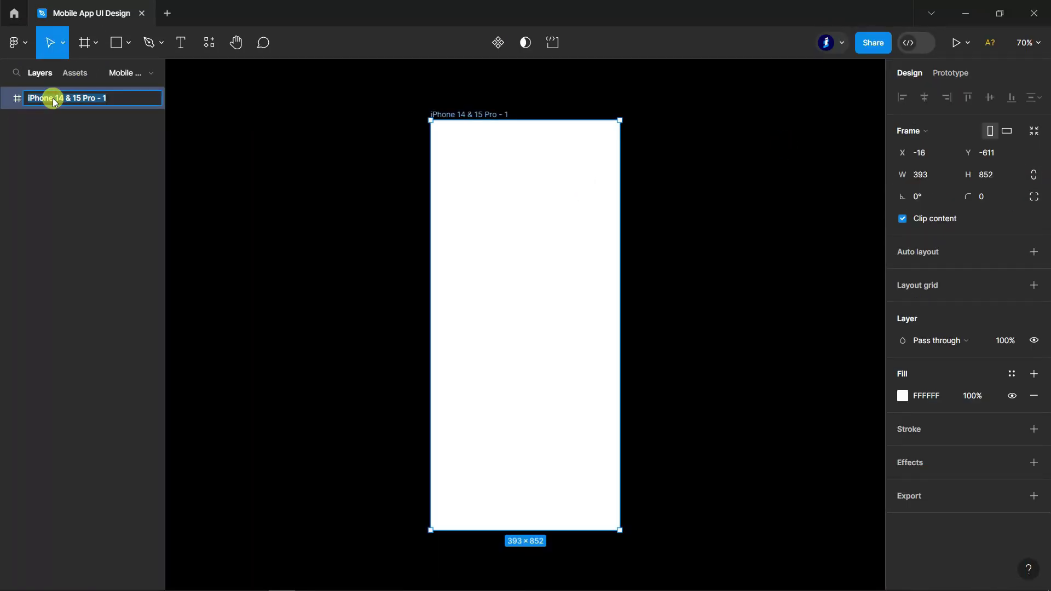
{"action": "type", "text": "Home Page"}
{"action": "left_click", "coordinate": [215, 132]}
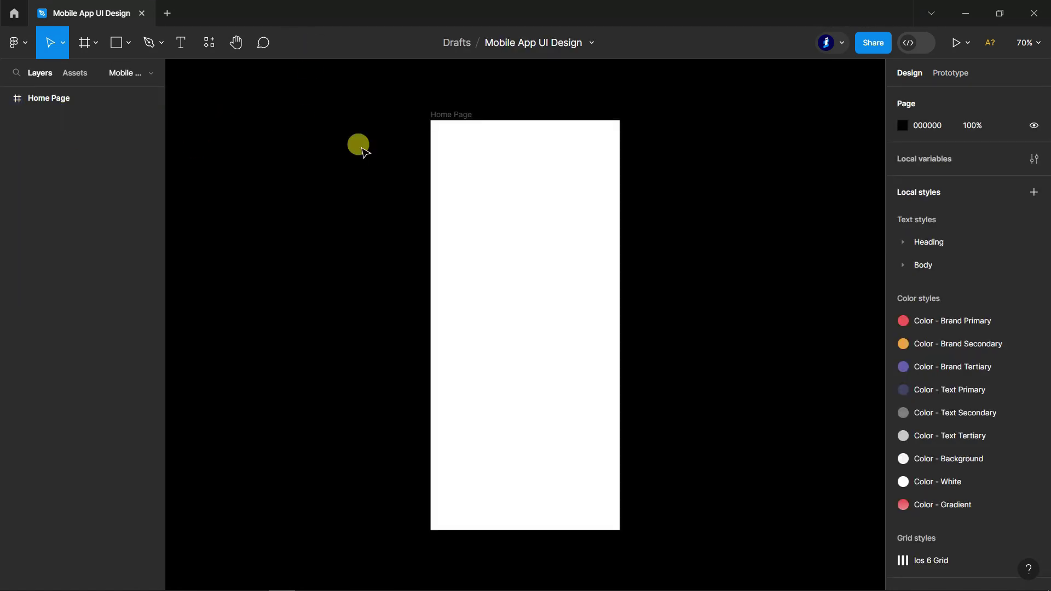
- Give the Home Page frame an off-white F8F5F2 fill
{"action": "left_click", "coordinate": [549, 257]}
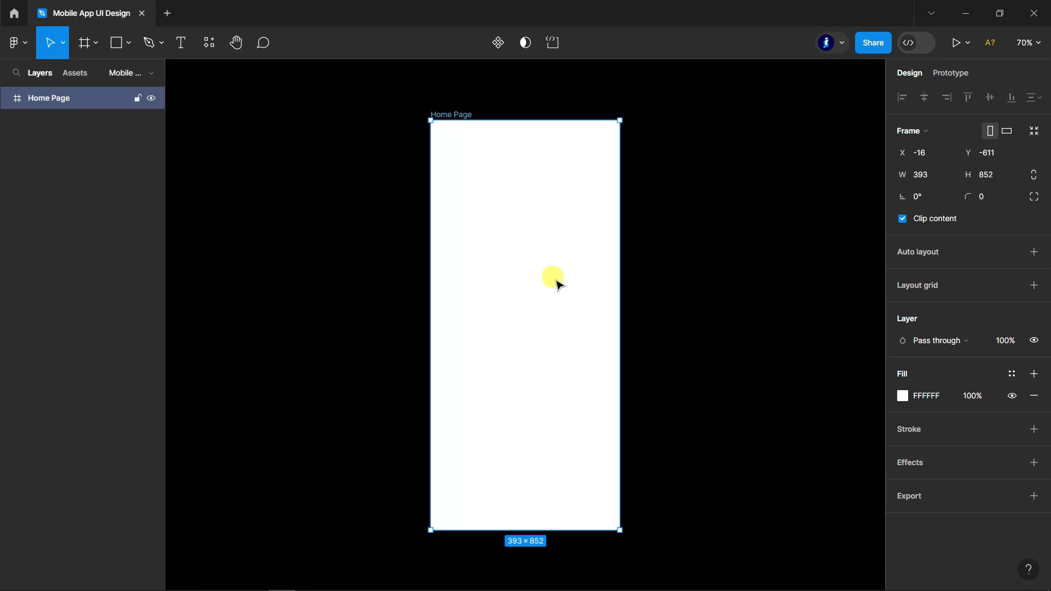
{"action": "left_click", "coordinate": [939, 398]}
{"action": "type", "text": "F8F5F2"}
{"action": "key", "text": "Return"}
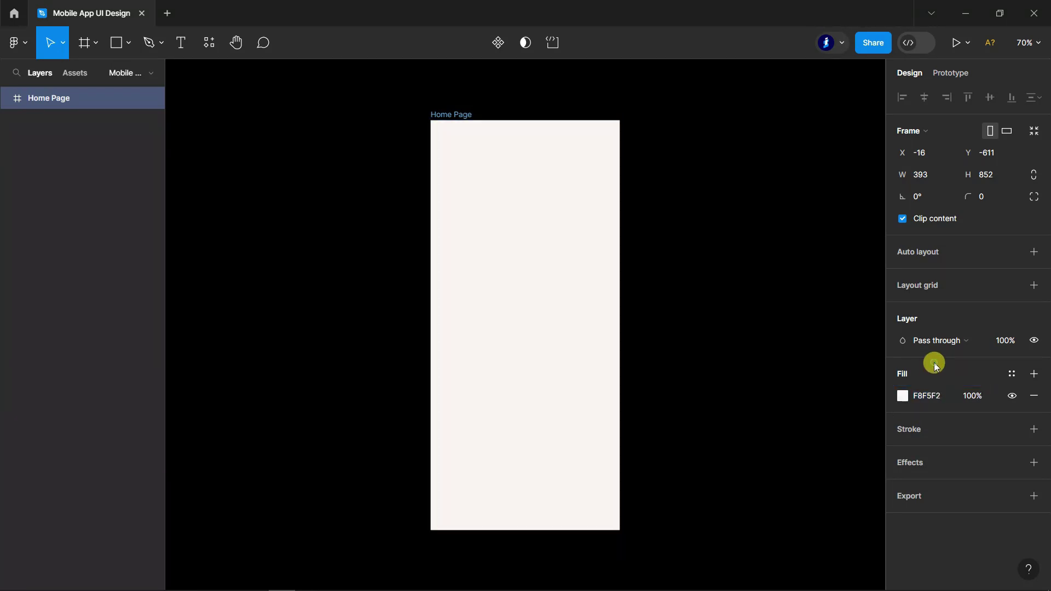
{"action": "key", "text": "Escape"}
{"action": "scroll", "coordinate": [587, 244], "scroll_direction": "up", "scroll_amount": 2}
{"action": "scroll", "coordinate": [517, 257], "scroll_direction": "down", "scroll_amount": 2}
- Add a column layout grid with 4 columns and a 20 margin to the frame
{"action": "left_click", "coordinate": [454, 225]}
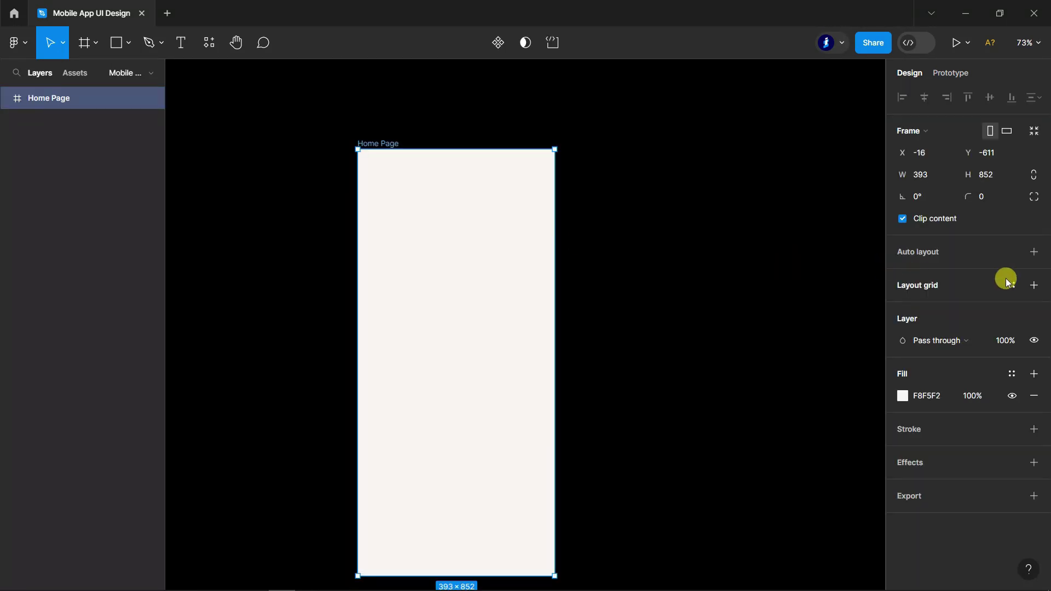
{"action": "left_click", "coordinate": [1034, 285]}
{"action": "left_click", "coordinate": [901, 308]}
{"action": "left_click", "coordinate": [783, 309]}
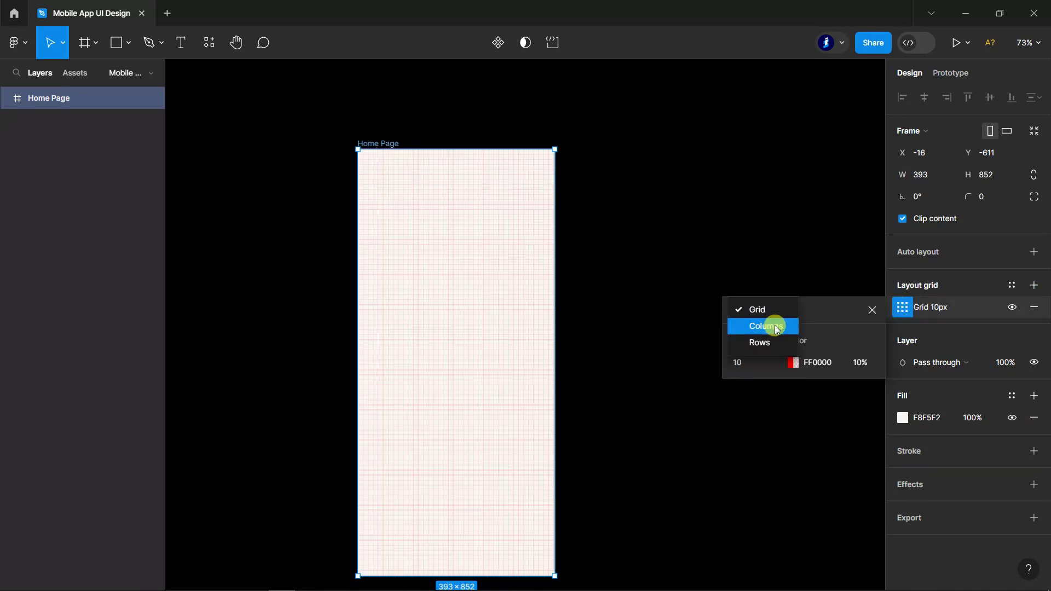
{"action": "left_click", "coordinate": [776, 327]}
{"action": "type", "text": "4"}
{"action": "left_click", "coordinate": [851, 412]}
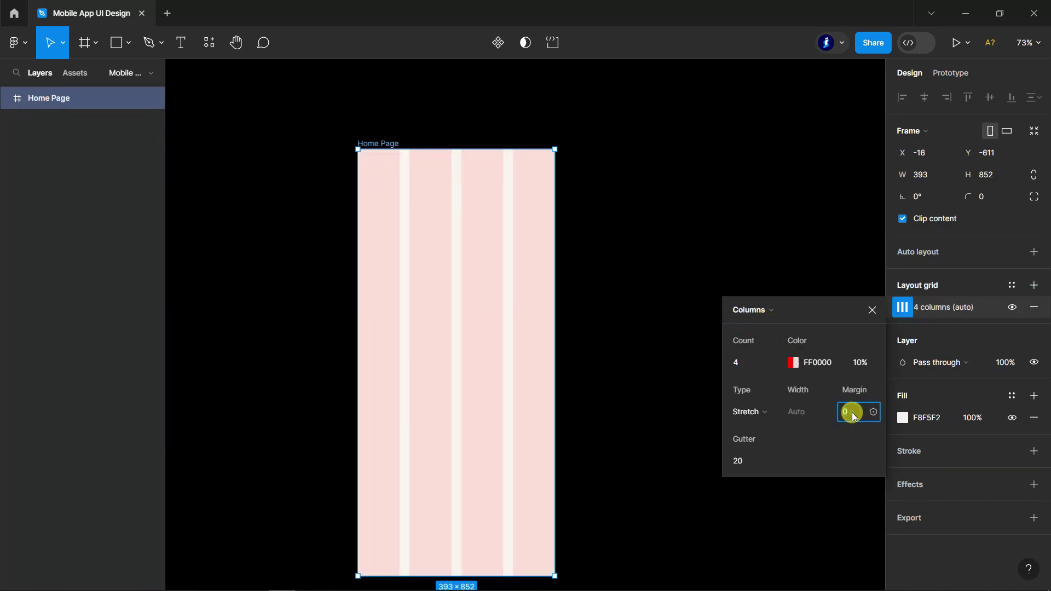
{"action": "type", "text": "20"}
{"action": "key", "text": "Return"}
{"action": "left_click", "coordinate": [871, 309]}
{"action": "left_click", "coordinate": [804, 295]}
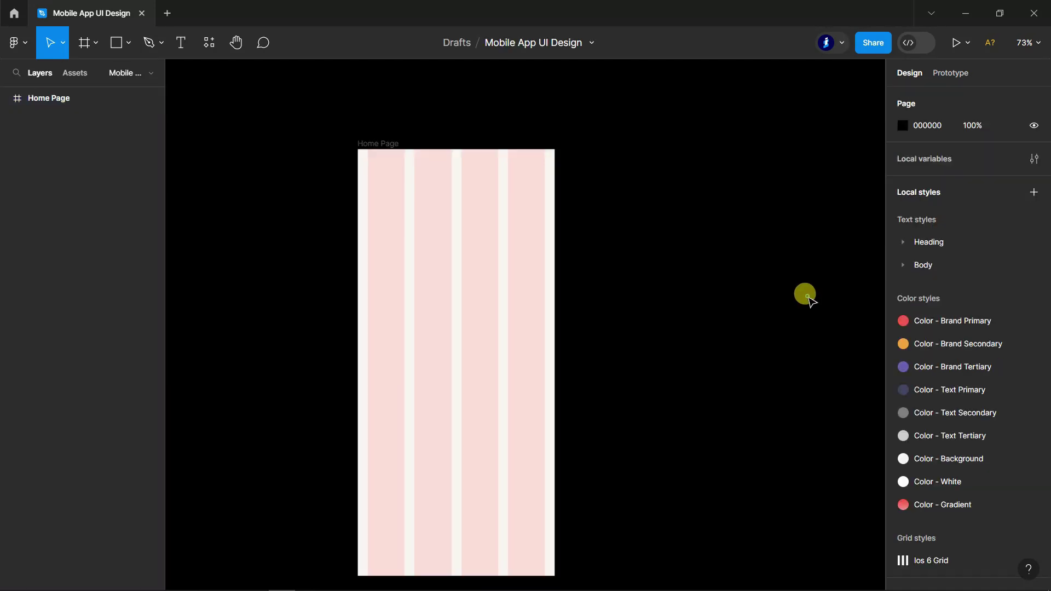
{"action": "scroll", "coordinate": [716, 434], "scroll_direction": "up", "scroll_amount": 1}
- Paste the signal, Wi-Fi and battery icons and nudge them slightly higher
{"action": "scroll", "coordinate": [410, 211], "scroll_direction": "up", "scroll_amount": 2}
{"action": "key", "text": "ctrl+v"}
{"action": "scroll", "coordinate": [570, 192], "scroll_direction": "up", "scroll_amount": 5}
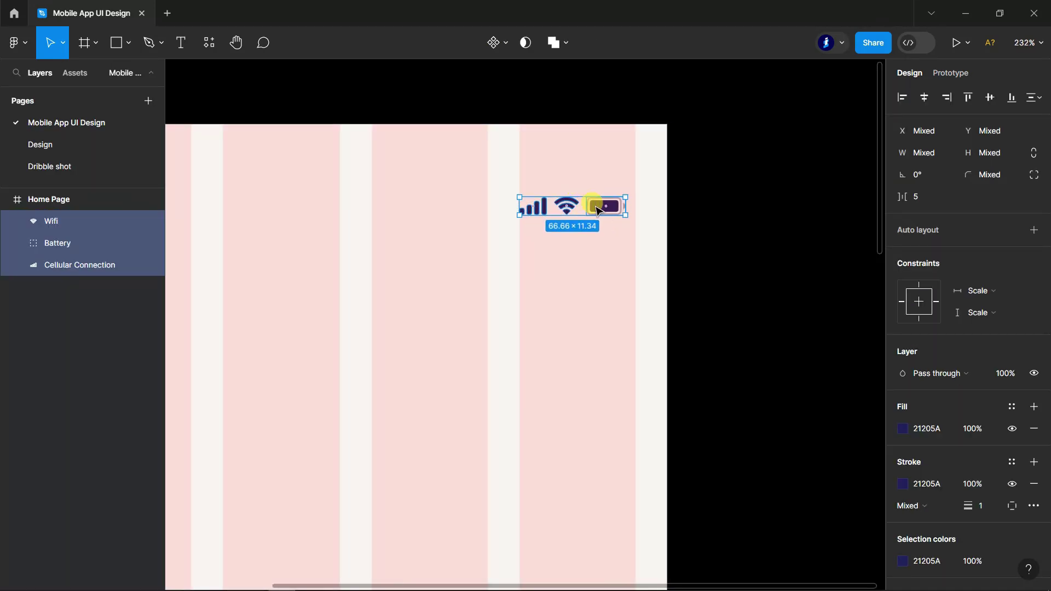
{"action": "left_click_drag", "start_coordinate": [609, 160], "coordinate": [607, 158]}
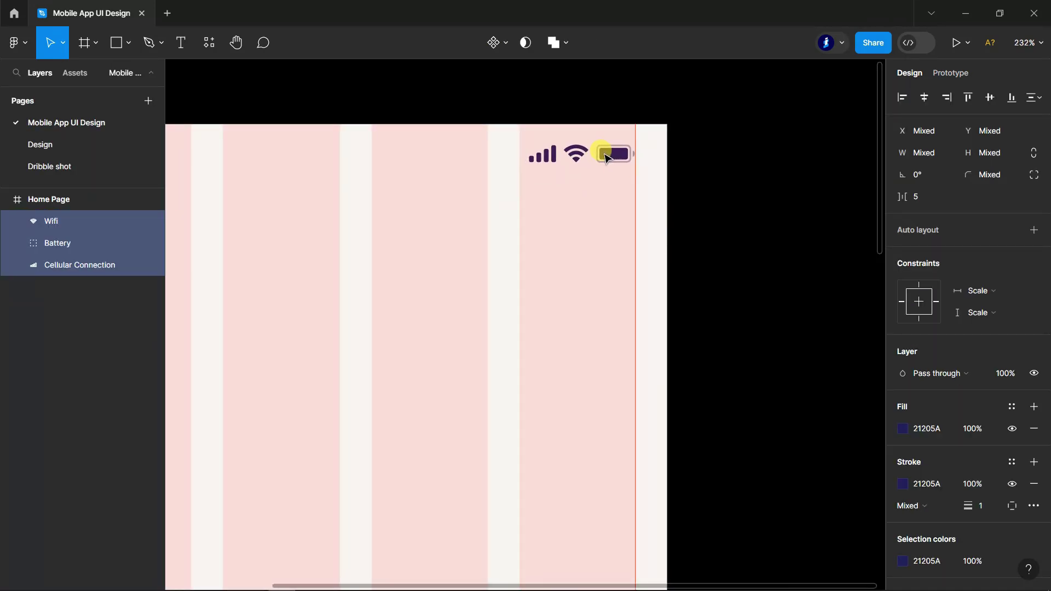
{"action": "left_click", "coordinate": [732, 176]}
{"action": "scroll", "coordinate": [744, 186], "scroll_direction": "down", "scroll_amount": 2}
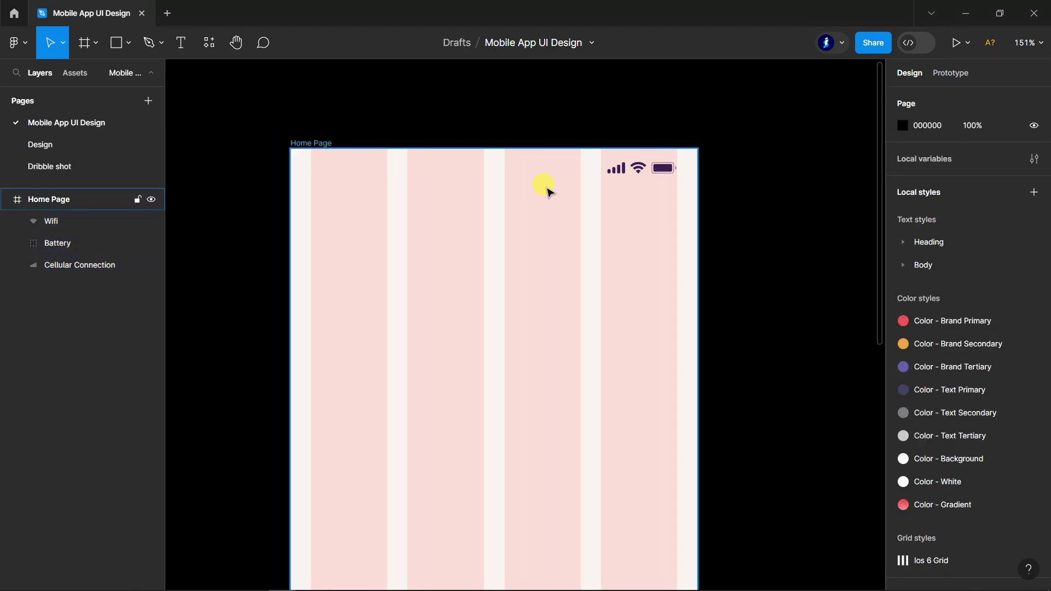
{"action": "scroll", "coordinate": [548, 191], "scroll_direction": "up", "scroll_amount": 1}
- Add a 9:45 time label in the battery's dark blue at Medium weight
{"action": "left_click", "coordinate": [181, 42]}
{"action": "left_click", "coordinate": [295, 161]}
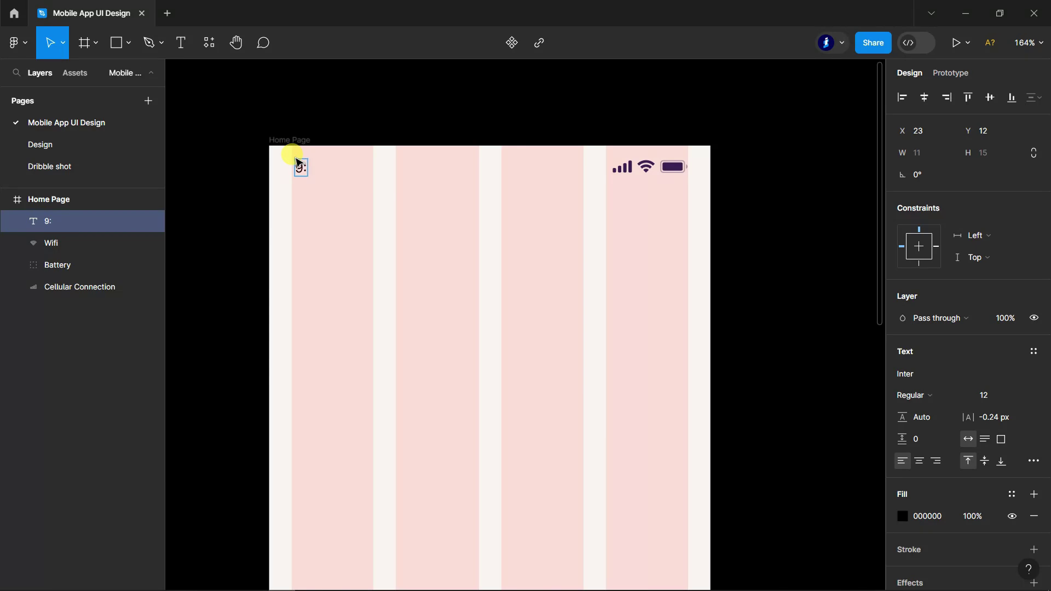
{"action": "left_click", "coordinate": [902, 517]}
{"action": "left_click", "coordinate": [741, 428]}
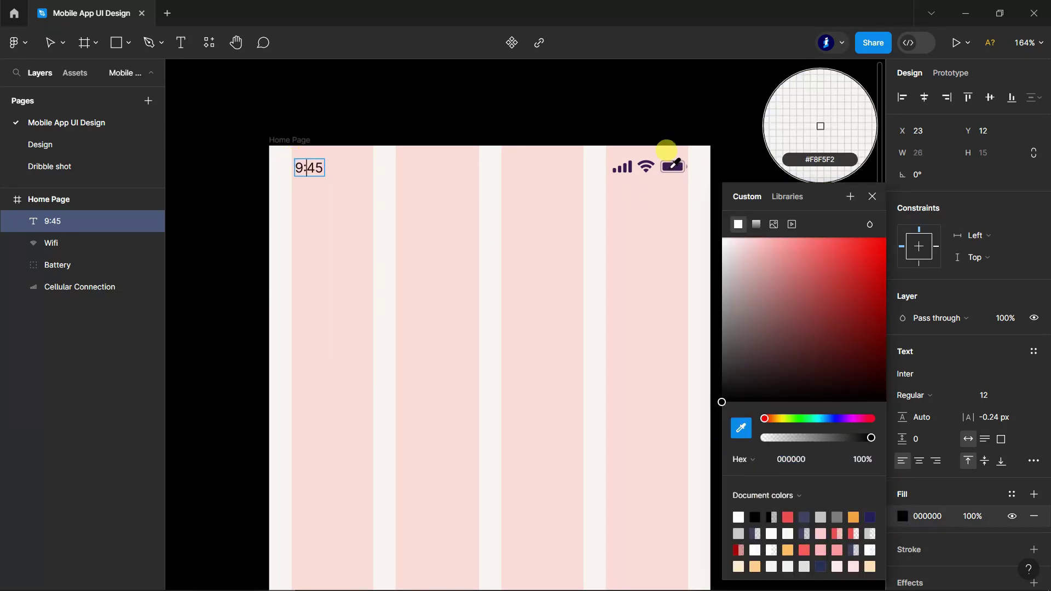
{"action": "left_click", "coordinate": [673, 166]}
{"action": "left_click_drag", "start_coordinate": [288, 163], "coordinate": [317, 164]}
{"action": "left_click", "coordinate": [742, 432]}
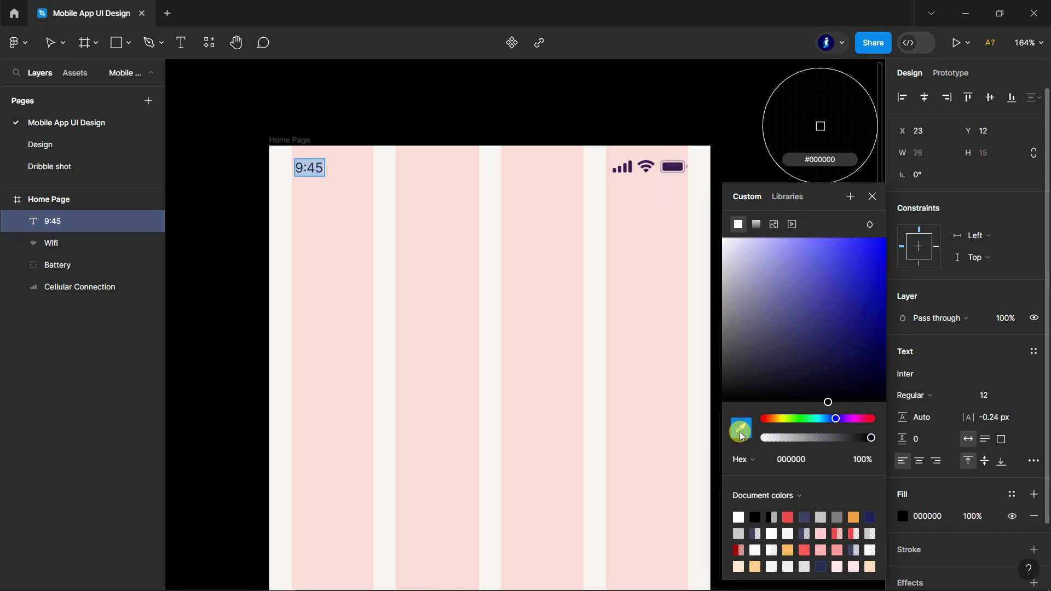
{"action": "left_click", "coordinate": [673, 166]}
{"action": "left_click", "coordinate": [872, 196]}
{"action": "left_click", "coordinate": [961, 396]}
{"action": "left_click", "coordinate": [933, 322]}
{"action": "left_click", "coordinate": [275, 116]}
- Group the time, Wi-Fi, battery and cellular layers and name the group Top
{"action": "left_click", "coordinate": [54, 245], "text": "shift"}
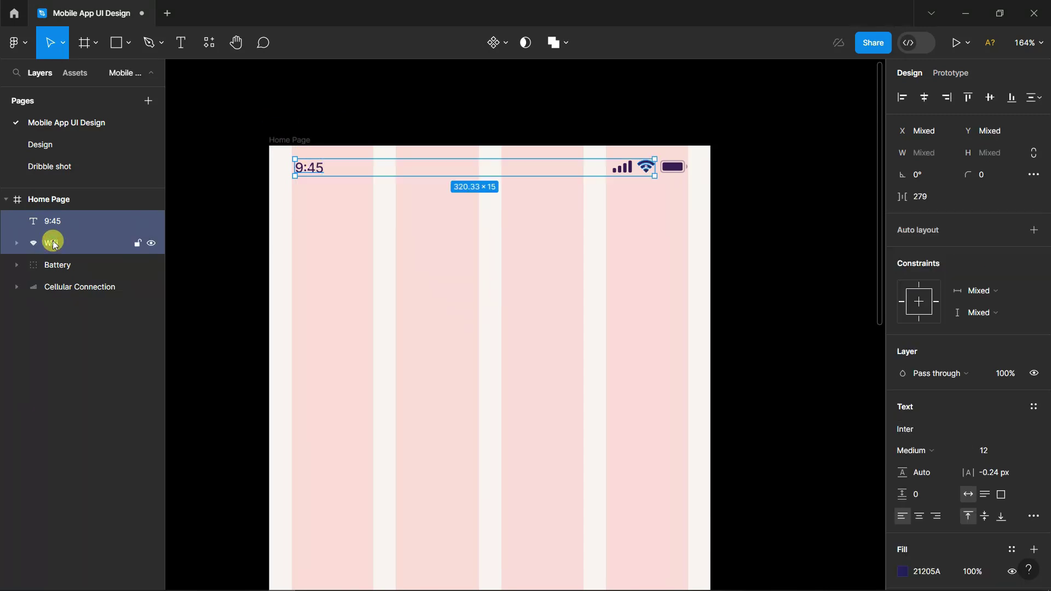
{"action": "left_click", "coordinate": [57, 262], "text": "shift"}
{"action": "left_click", "coordinate": [62, 286], "text": "shift"}
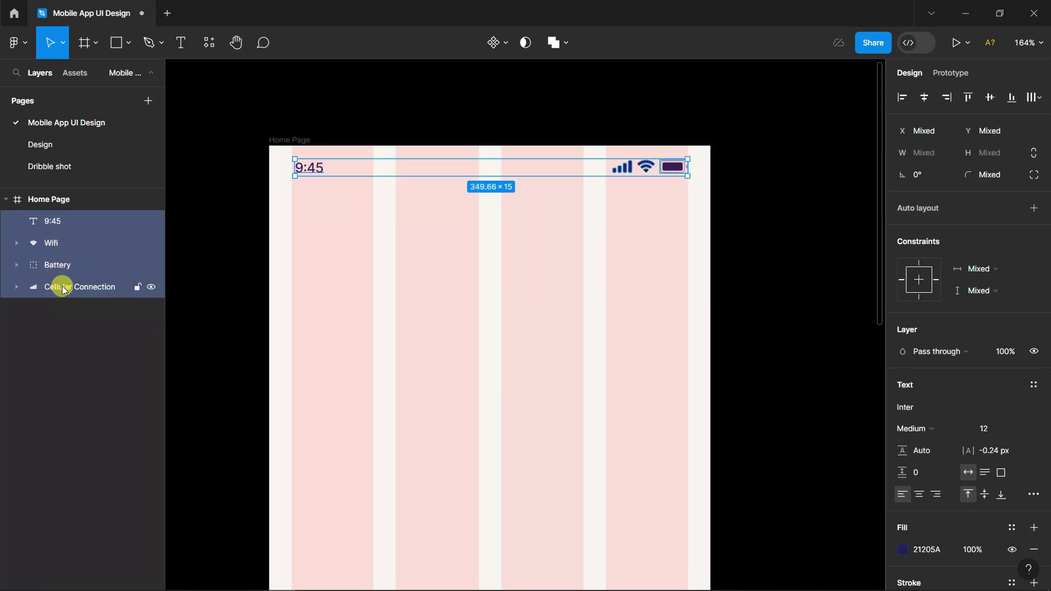
{"action": "key", "text": "ctrl+g"}
{"action": "double_click", "coordinate": [54, 220]}
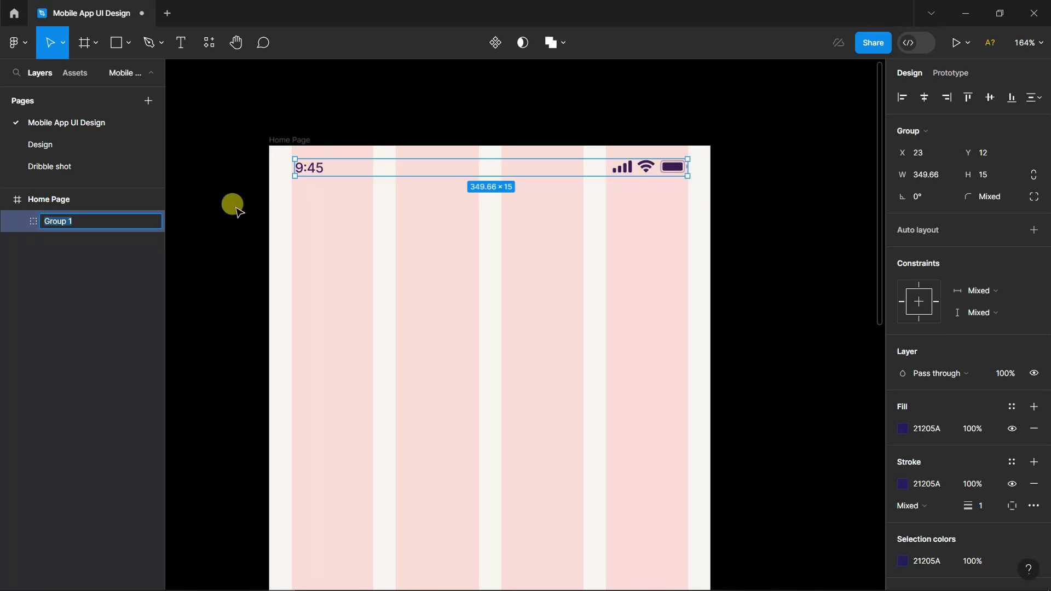
{"action": "left_click", "coordinate": [146, 74]}
{"action": "left_click", "coordinate": [234, 229]}
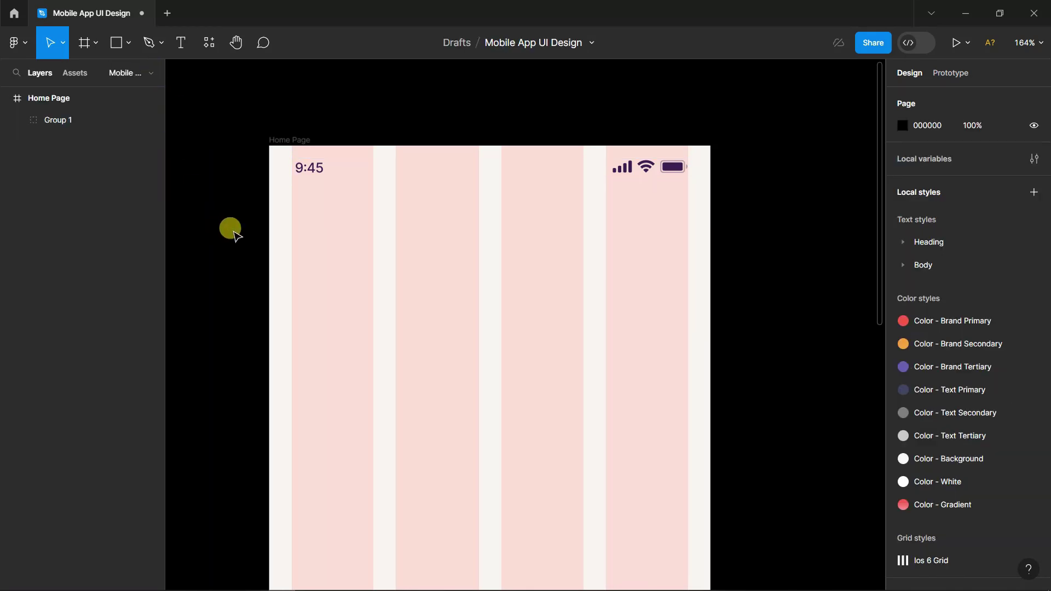
{"action": "double_click", "coordinate": [59, 118]}
{"action": "type", "text": "p"}
{"action": "left_click", "coordinate": [205, 151]}
{"action": "scroll", "coordinate": [720, 241], "scroll_direction": "down", "scroll_amount": 1}
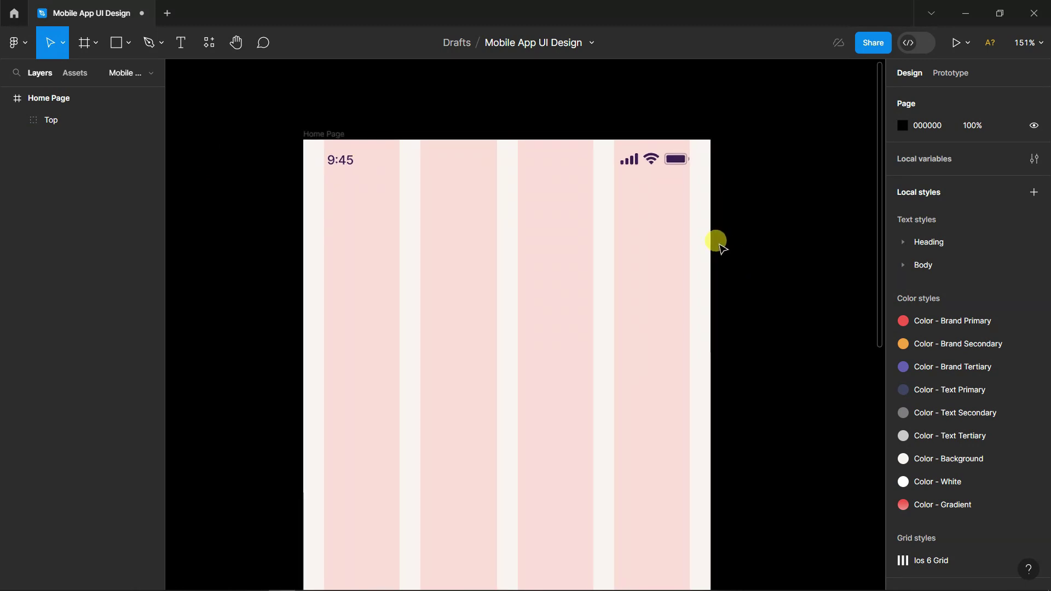
{"action": "scroll", "coordinate": [509, 192], "scroll_direction": "down", "scroll_amount": 2}
{"action": "scroll", "coordinate": [507, 194], "scroll_direction": "up", "scroll_amount": 1}
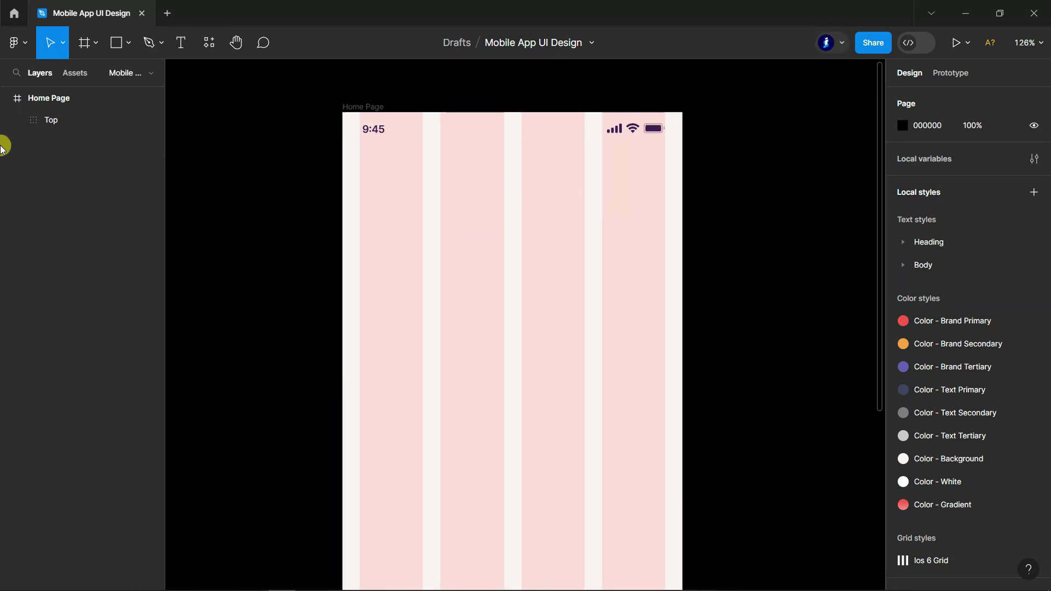
- Hide the column grid and draw a rectangle below the status bar
{"action": "left_click", "coordinate": [690, 216]}
{"action": "left_click", "coordinate": [1012, 307]}
{"action": "left_click", "coordinate": [114, 44]}
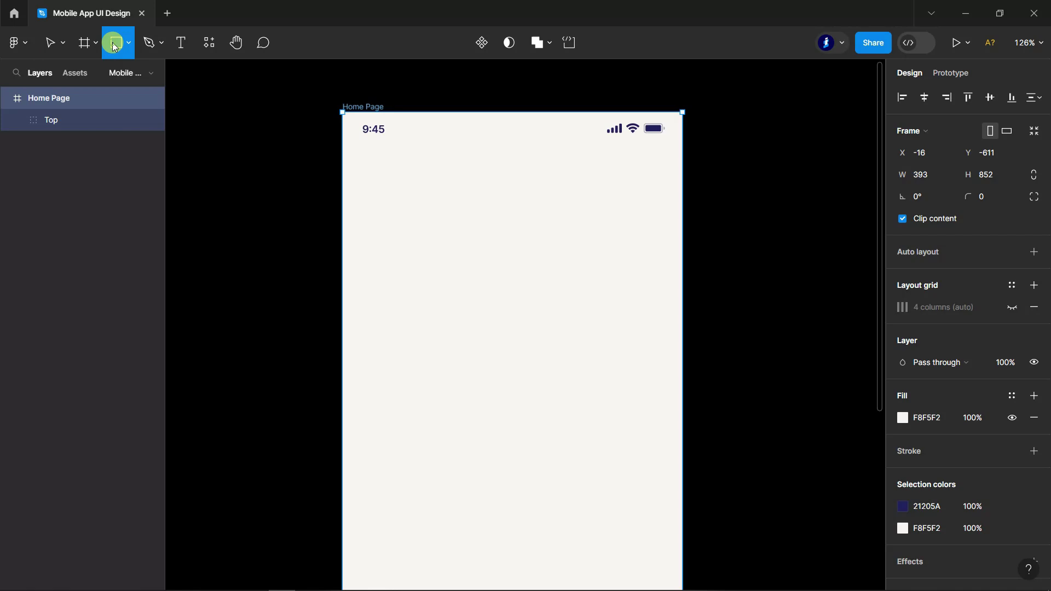
{"action": "scroll", "coordinate": [420, 150], "scroll_direction": "up", "scroll_amount": 3}
{"action": "left_click_drag", "start_coordinate": [327, 162], "coordinate": [606, 205]}
- Make the rectangle a 200×32 pill with 122 corner radius and faint red 8% fill
{"action": "left_click", "coordinate": [991, 153]}
{"action": "type", "text": "32"}
{"action": "left_click", "coordinate": [928, 152]}
{"action": "type", "text": "200"}
{"action": "key", "text": "Return"}
{"action": "left_click", "coordinate": [986, 175]}
{"action": "type", "text": "1"}
{"action": "type", "text": "22"}
{"action": "key", "text": "Return"}
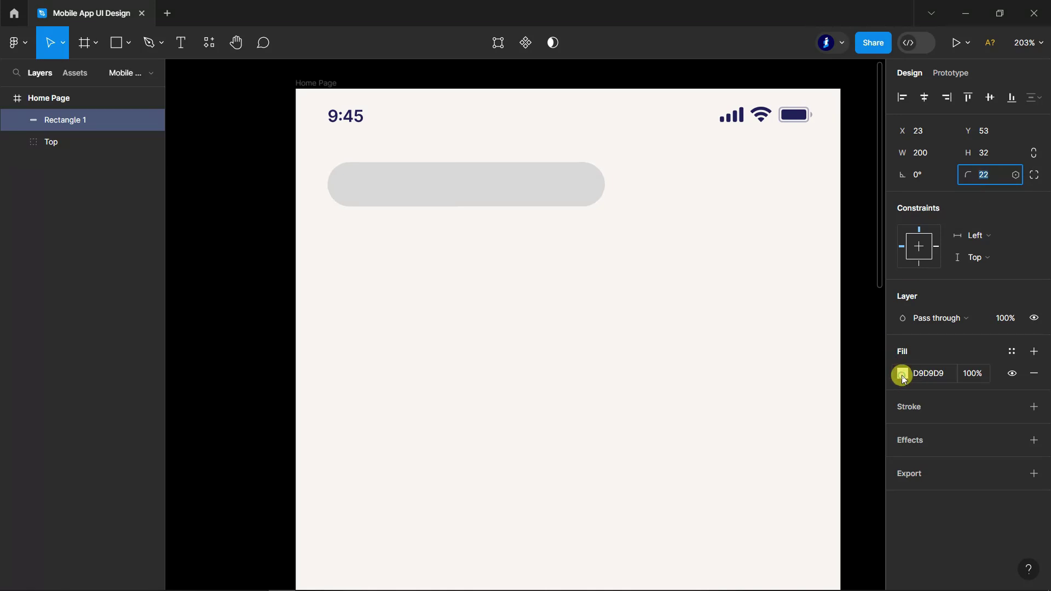
{"action": "left_click", "coordinate": [901, 373]}
{"action": "left_click", "coordinate": [787, 516]}
{"action": "left_click", "coordinate": [971, 374]}
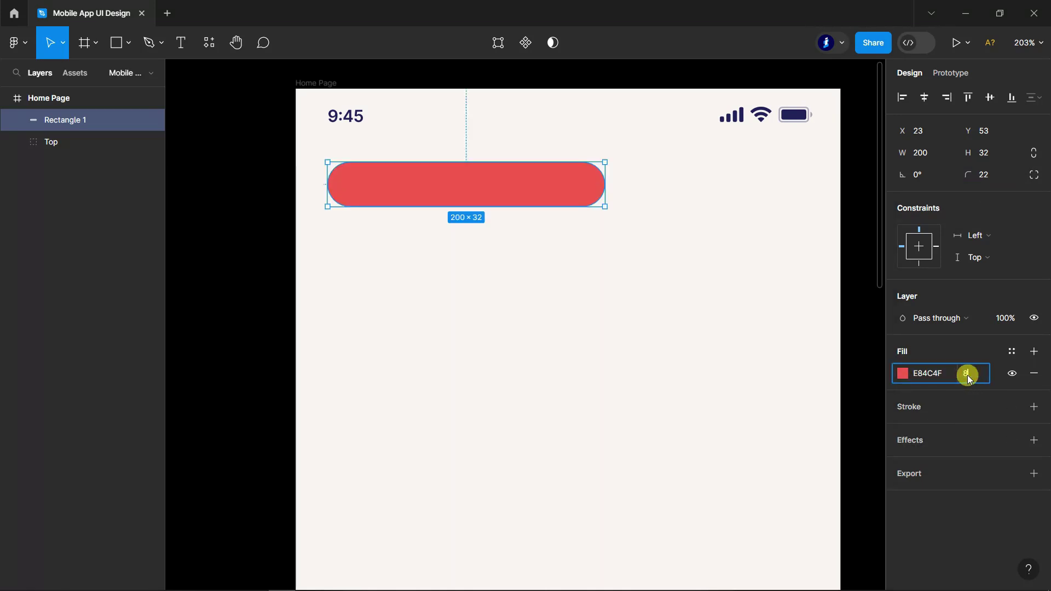
{"action": "key", "text": "Return"}
- Draw an arrow inside the pill and rotate it -90° to point down
{"action": "left_click", "coordinate": [153, 43]}
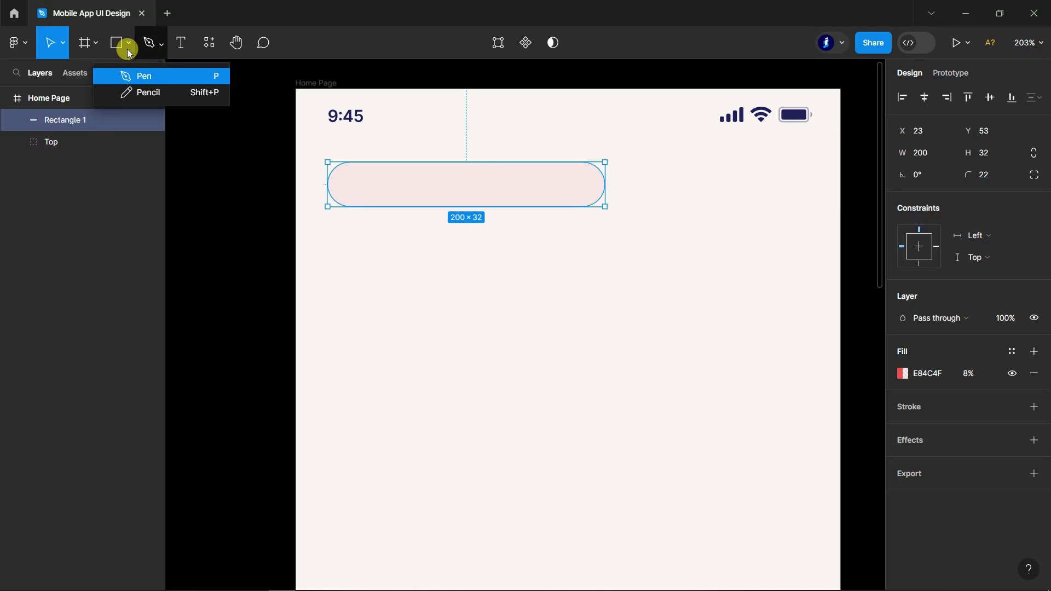
{"action": "left_click", "coordinate": [77, 114]}
{"action": "scroll", "coordinate": [581, 172], "scroll_direction": "up", "scroll_amount": 4}
{"action": "left_click_drag", "start_coordinate": [549, 189], "coordinate": [579, 190]}
{"action": "type", "text": "11"}
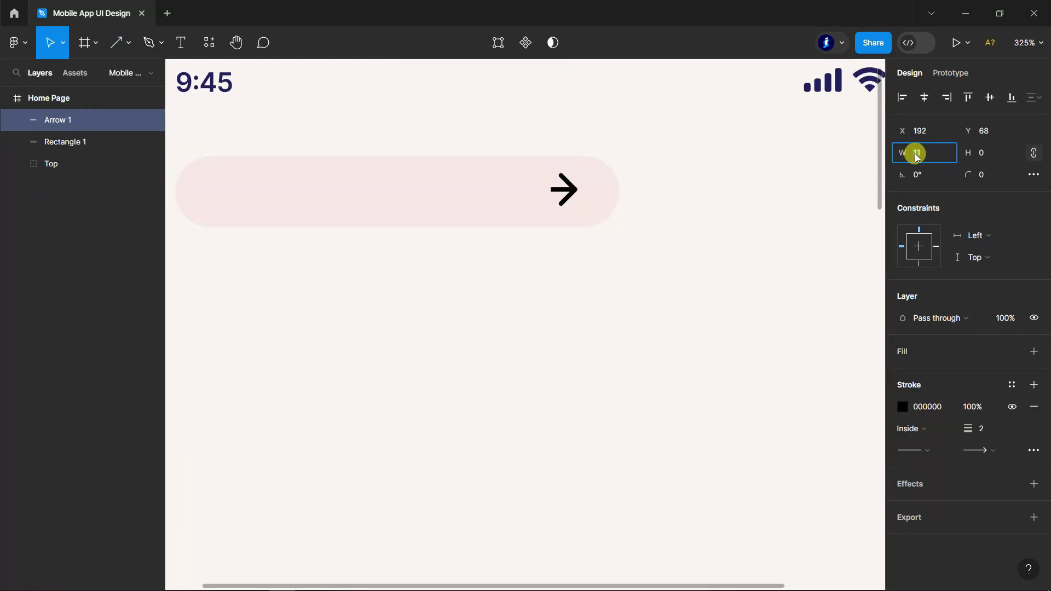
{"action": "left_click", "coordinate": [923, 179]}
{"action": "type", "text": "1"}
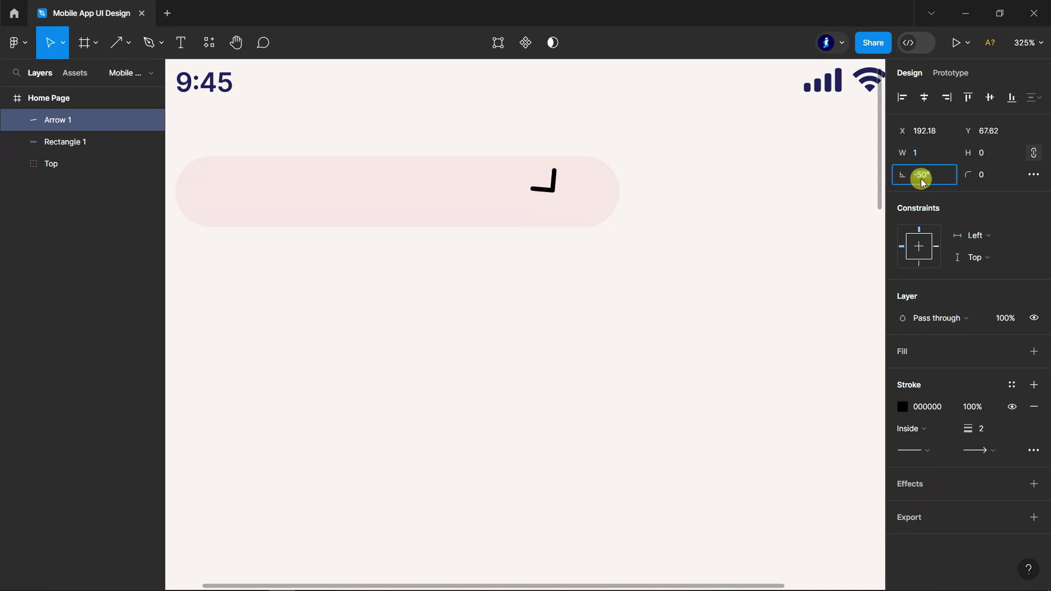
{"action": "left_click", "coordinate": [929, 176]}
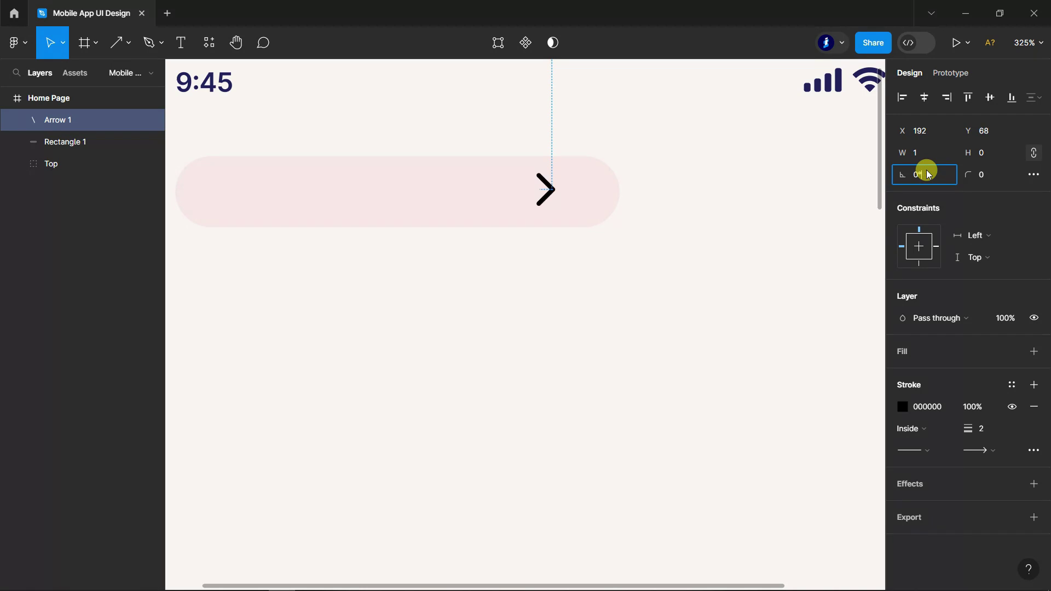
{"action": "type", "text": "-90"}
{"action": "key", "text": "Return"}
- Give the arrow a red 1.5 stroke and move it to the pill's right end
{"action": "left_click", "coordinate": [989, 430]}
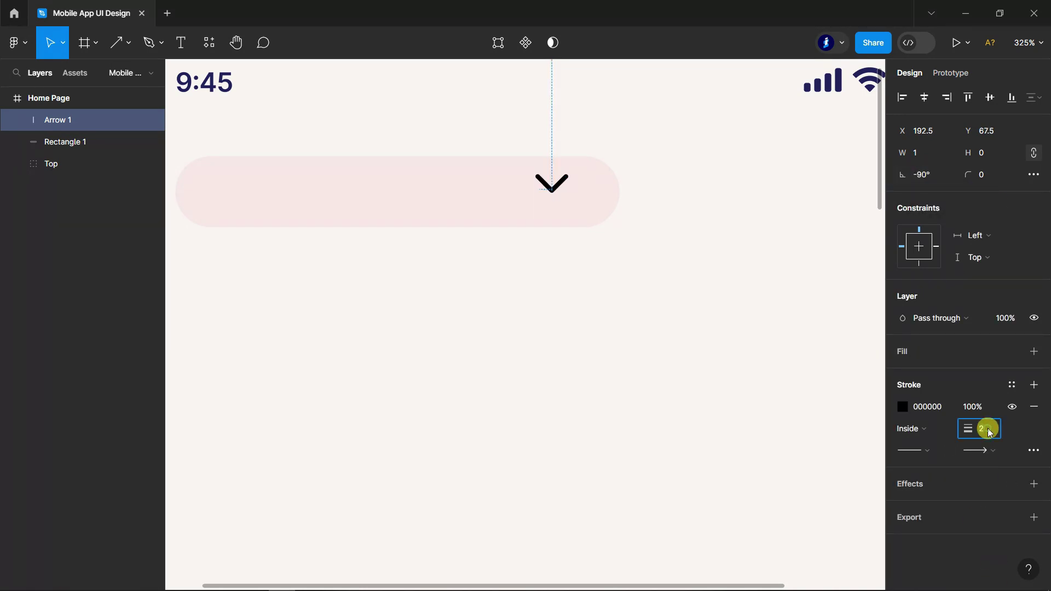
{"action": "type", "text": "1"}
{"action": "type", "text": ".5"}
{"action": "key", "text": "Return"}
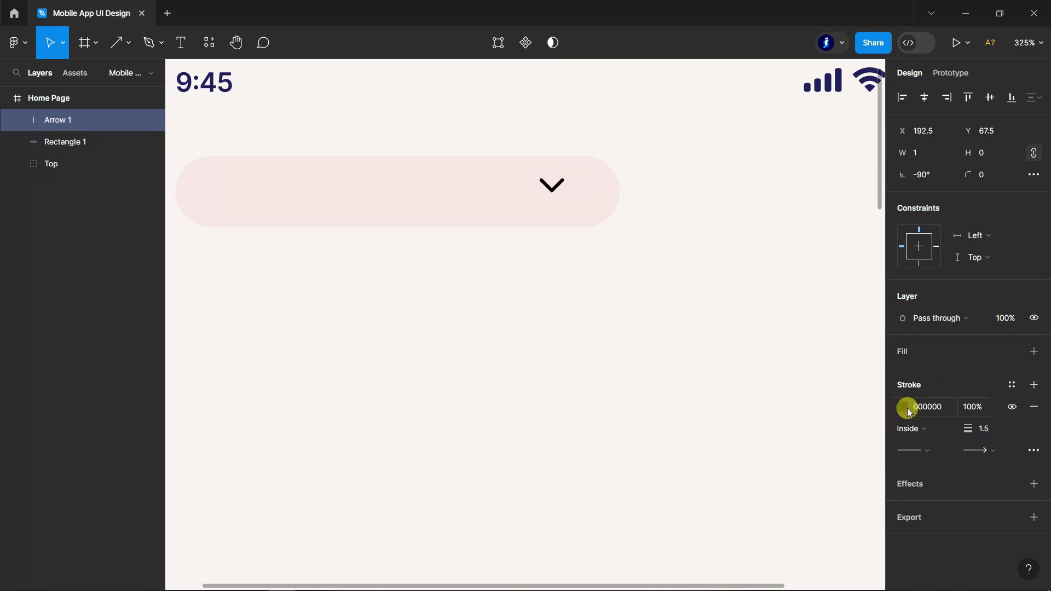
{"action": "left_click", "coordinate": [907, 408]}
{"action": "left_click", "coordinate": [780, 495]}
{"action": "left_click", "coordinate": [870, 197]}
{"action": "left_click_drag", "start_coordinate": [551, 192], "coordinate": [579, 199]}
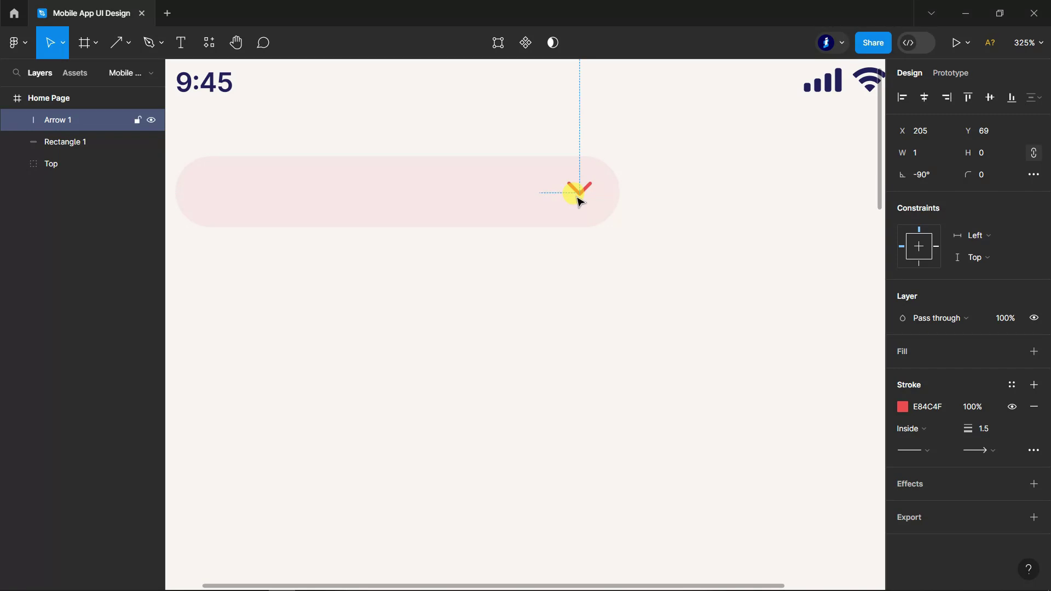
- Add a Medium-weight light grey 'Food Item' label inside the pill, nudged left
{"action": "left_click", "coordinate": [180, 42]}
{"action": "left_click", "coordinate": [238, 188]}
{"action": "type", "text": "Food Item"}
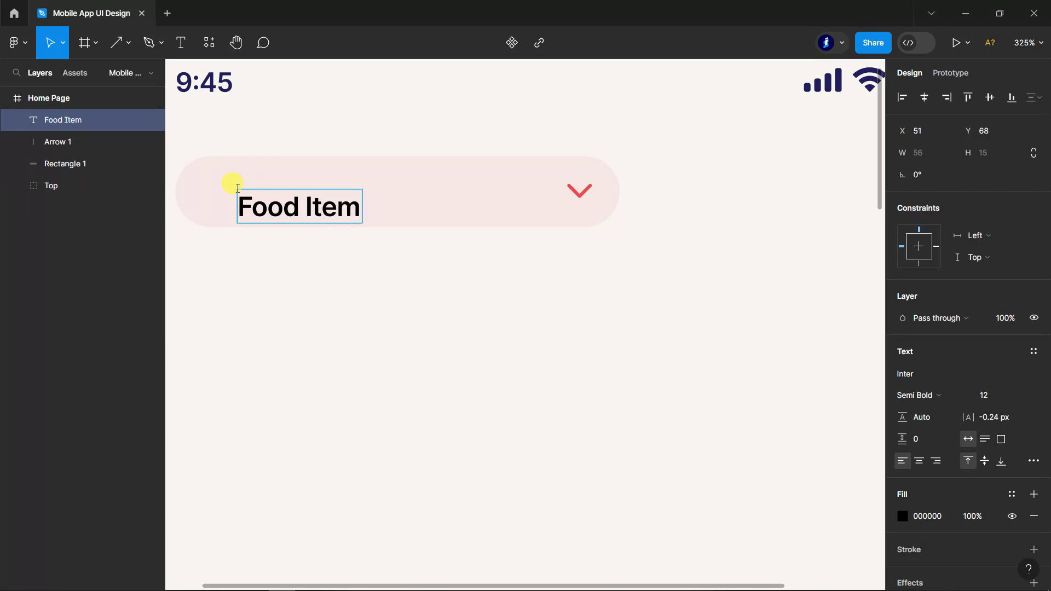
{"action": "key", "text": "ctrl+a"}
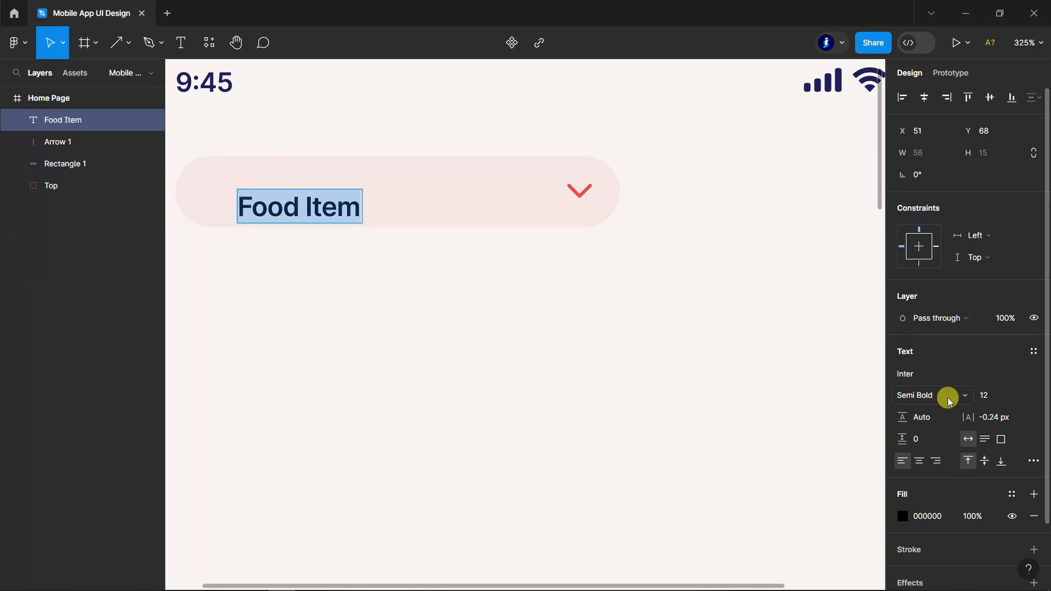
{"action": "left_click", "coordinate": [946, 395]}
{"action": "left_click", "coordinate": [941, 319]}
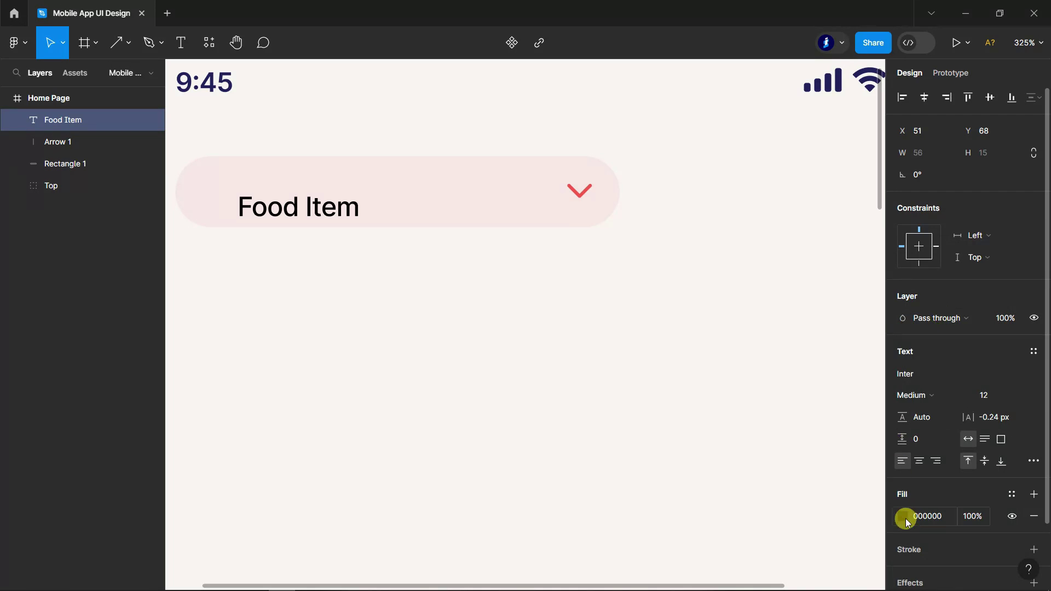
{"action": "left_click", "coordinate": [901, 516]}
{"action": "mouse_move", "coordinate": [753, 300]}
{"action": "left_mouse_down"}
{"action": "mouse_move", "coordinate": [718, 281]}
{"action": "mouse_move", "coordinate": [718, 299]}
{"action": "left_mouse_up"}
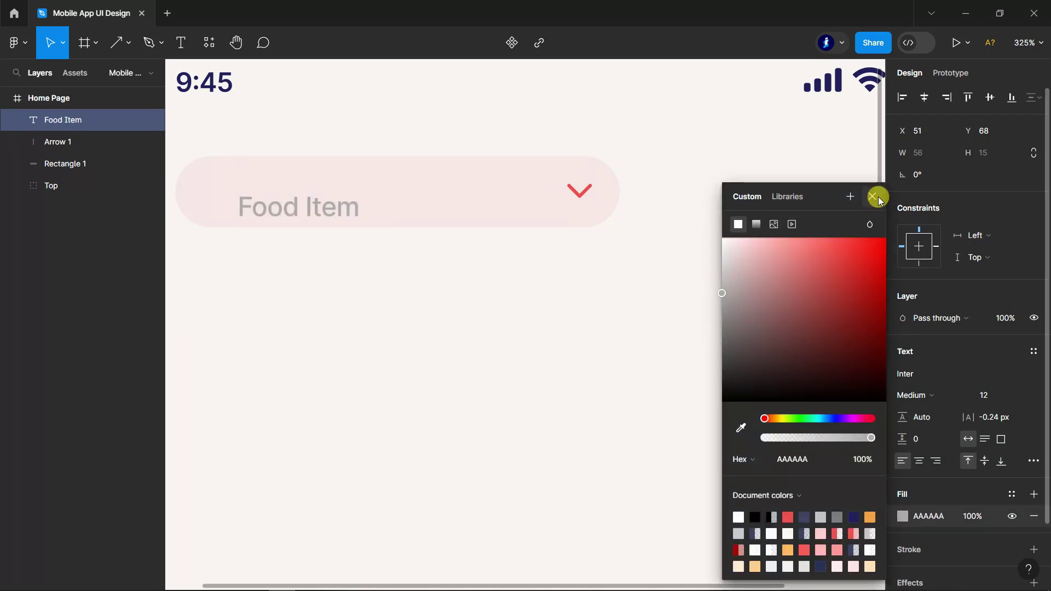
{"action": "left_click", "coordinate": [878, 198]}
{"action": "left_click_drag", "start_coordinate": [310, 207], "coordinate": [296, 195]}
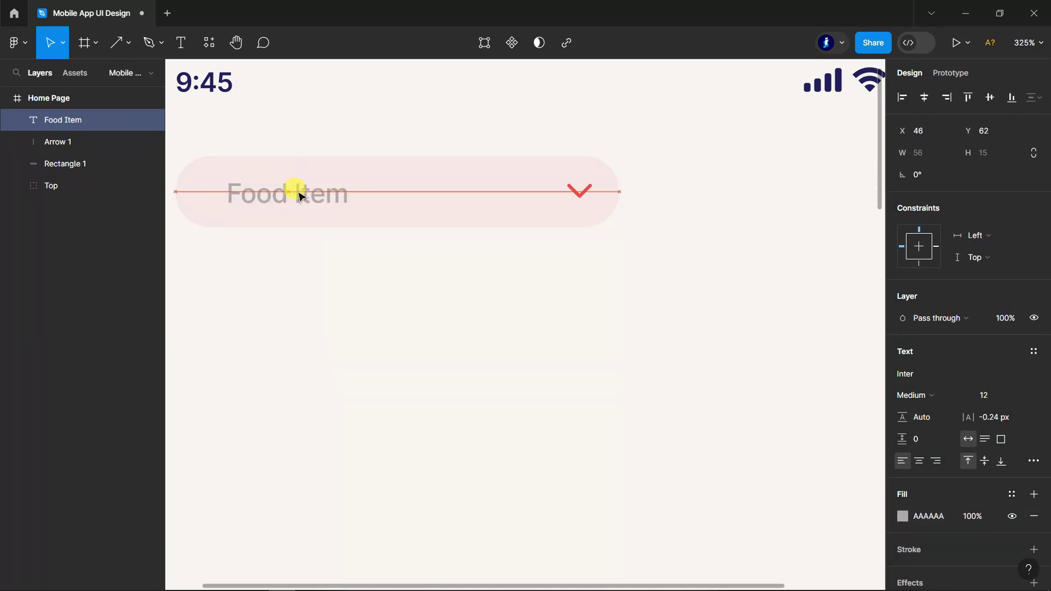
{"action": "scroll", "coordinate": [295, 195], "scroll_direction": "down", "scroll_amount": 5}
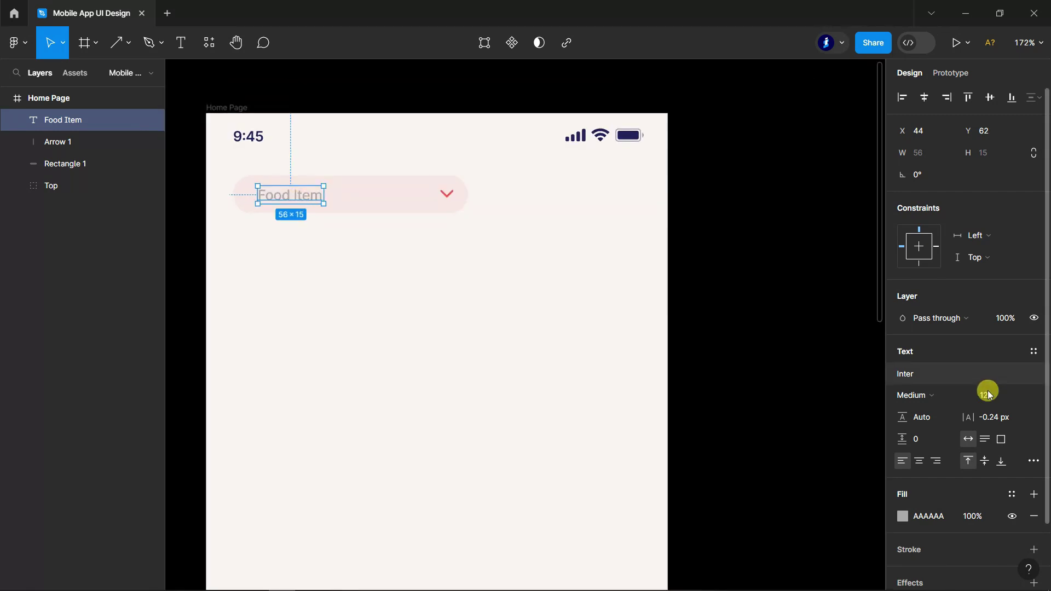
{"action": "left_click", "coordinate": [941, 394]}
{"action": "left_click", "coordinate": [952, 305]}
{"action": "left_click", "coordinate": [760, 272]}
{"action": "scroll", "coordinate": [387, 103], "scroll_direction": "up", "scroll_amount": 2}
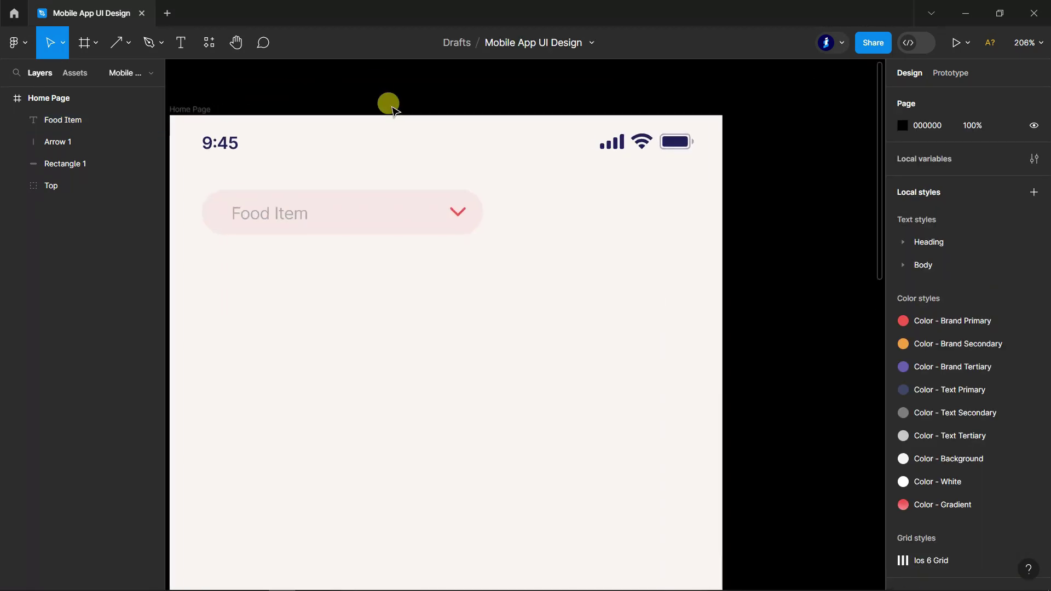
- Draw a circle right of the dropdown and fill it red E84C4F
{"action": "left_click", "coordinate": [128, 44]}
{"action": "left_click", "coordinate": [93, 122]}
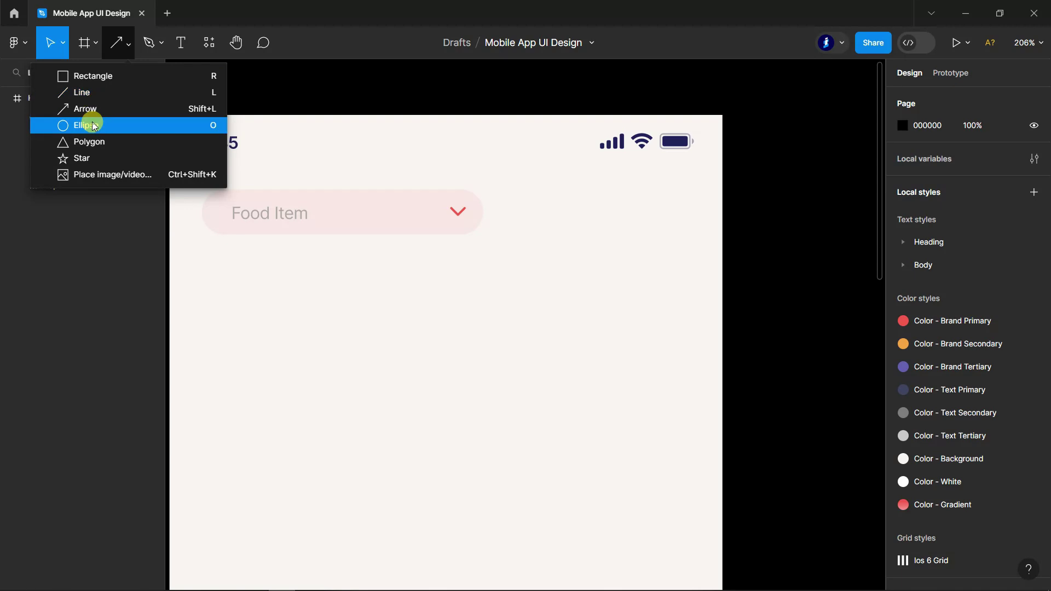
{"action": "scroll", "coordinate": [673, 202], "scroll_direction": "up", "scroll_amount": 2}
{"action": "mouse_move", "coordinate": [629, 182]}
{"action": "left_mouse_down"}
{"action": "mouse_move", "coordinate": [695, 241]}
{"action": "mouse_move", "coordinate": [675, 218]}
{"action": "left_mouse_up"}
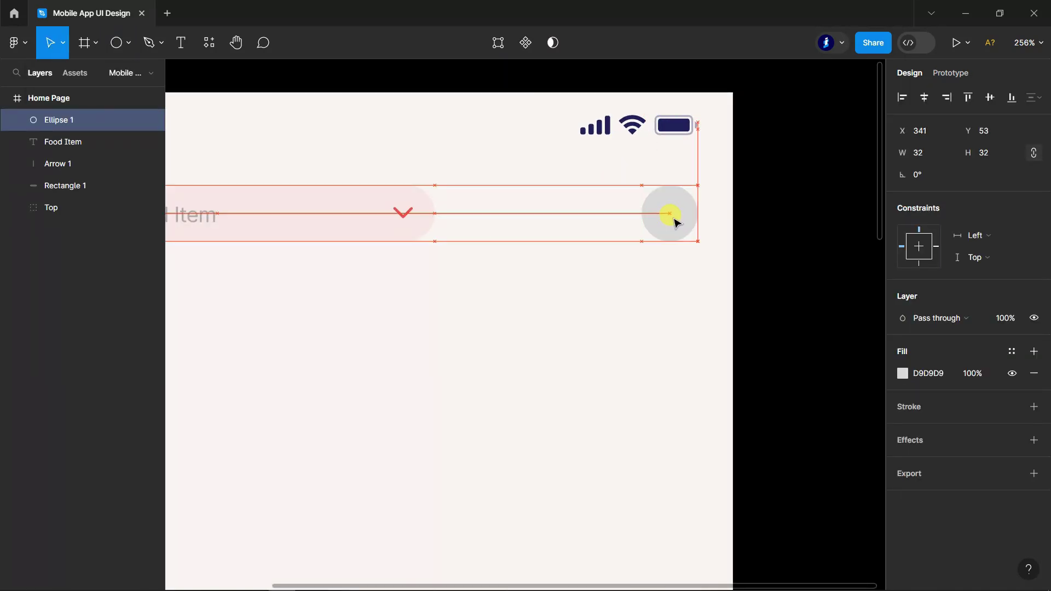
{"action": "left_click", "coordinate": [902, 374]}
{"action": "type", "text": "E84C4F"}
{"action": "key", "text": "Return"}
{"action": "left_click", "coordinate": [53, 121]}
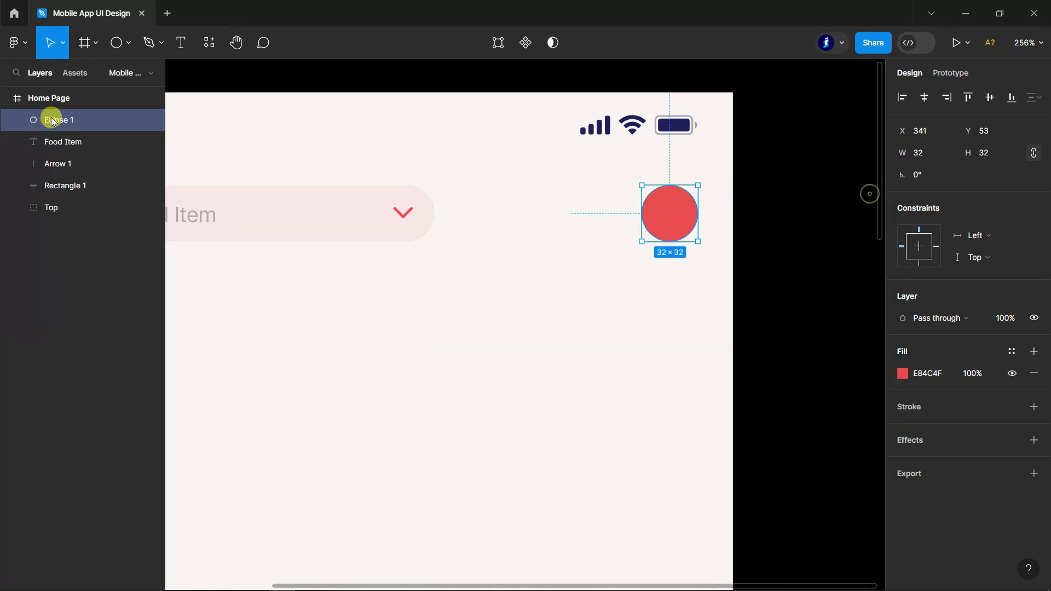
- Add a small orange dot with a white outline at the circle's lower right
{"action": "left_click", "coordinate": [117, 43]}
{"action": "scroll", "coordinate": [698, 234], "scroll_direction": "up", "scroll_amount": 5}
{"action": "mouse_move", "coordinate": [632, 203]}
{"action": "left_mouse_down"}
{"action": "mouse_move", "coordinate": [688, 258]}
{"action": "mouse_move", "coordinate": [654, 228]}
{"action": "left_mouse_up"}
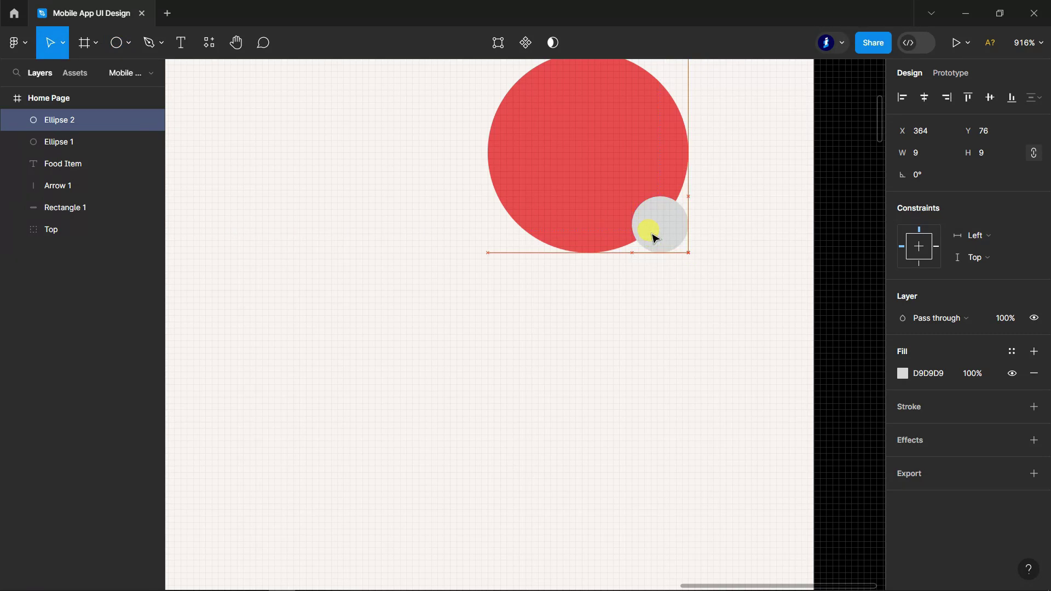
{"action": "left_click", "coordinate": [899, 372]}
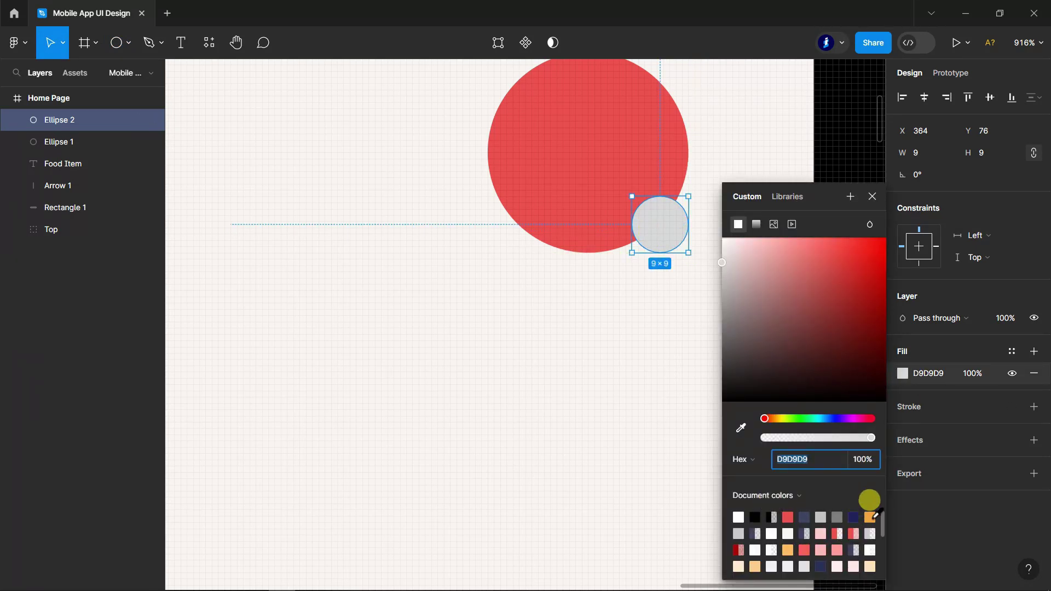
{"action": "left_click", "coordinate": [868, 498]}
{"action": "left_click", "coordinate": [1034, 406]}
{"action": "left_click", "coordinate": [902, 428]}
{"action": "left_click_drag", "start_coordinate": [736, 347], "coordinate": [704, 216]}
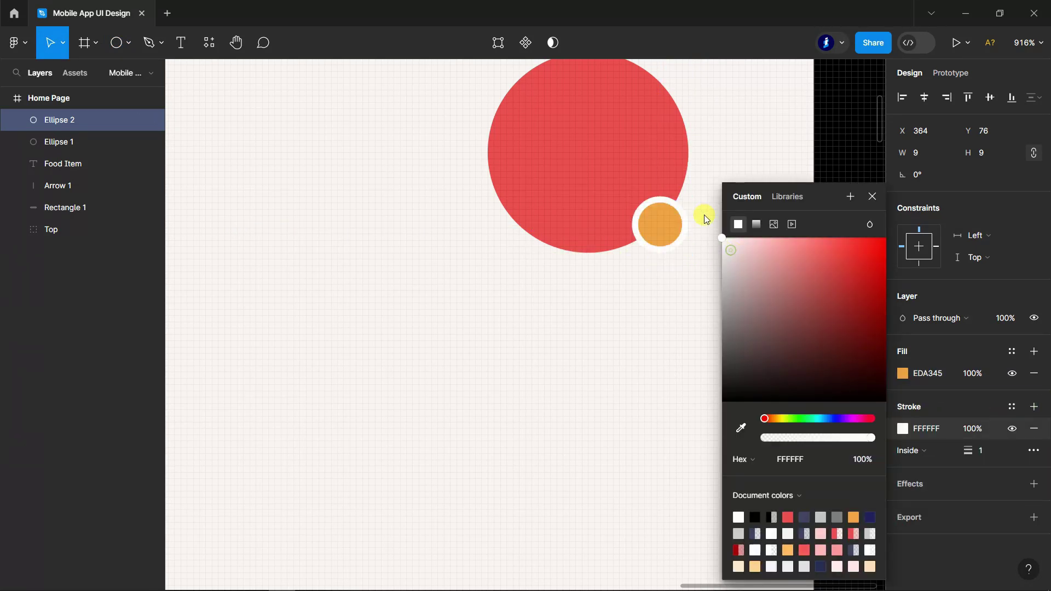
{"action": "left_click", "coordinate": [872, 196]}
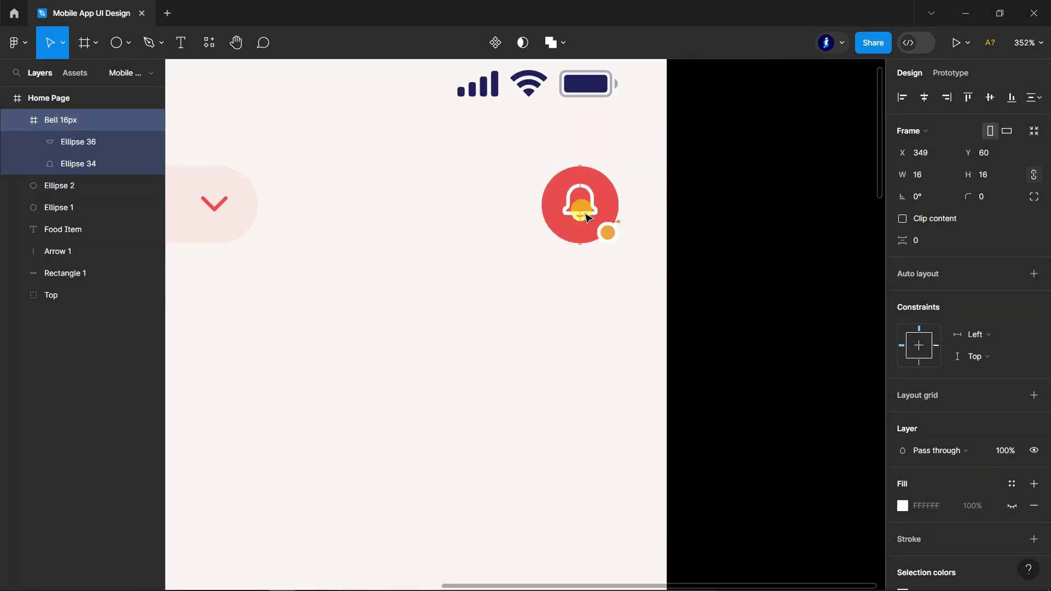
{"action": "left_click", "coordinate": [721, 210]}
{"action": "scroll", "coordinate": [721, 211], "scroll_direction": "down", "scroll_amount": 3}
{"action": "scroll", "coordinate": [721, 210], "scroll_direction": "down", "scroll_amount": 1}
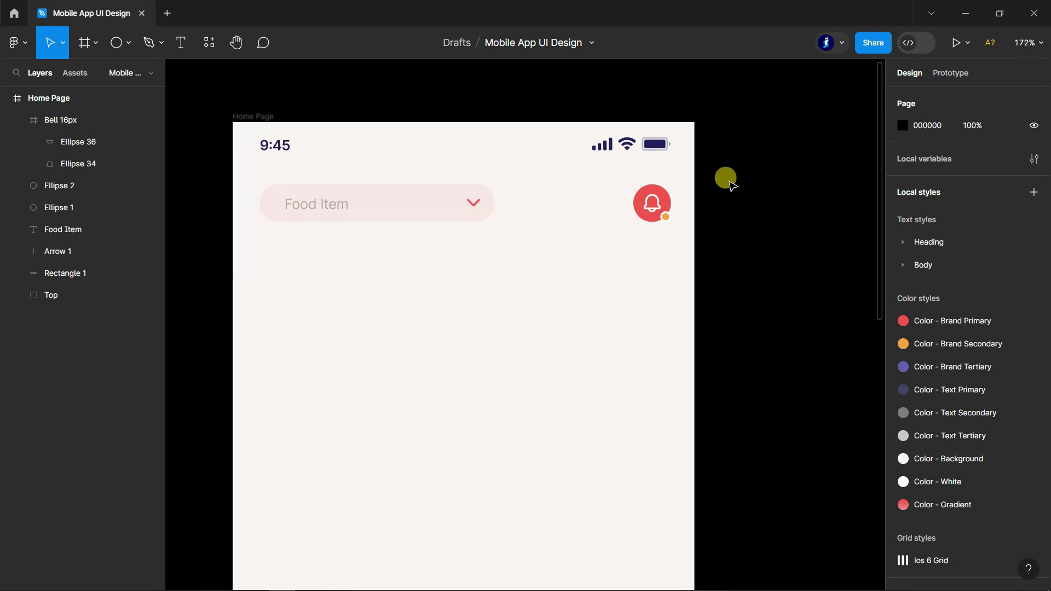
- Group the pill rectangle, arrow and label into a group named Food Item
{"action": "left_click", "coordinate": [20, 120]}
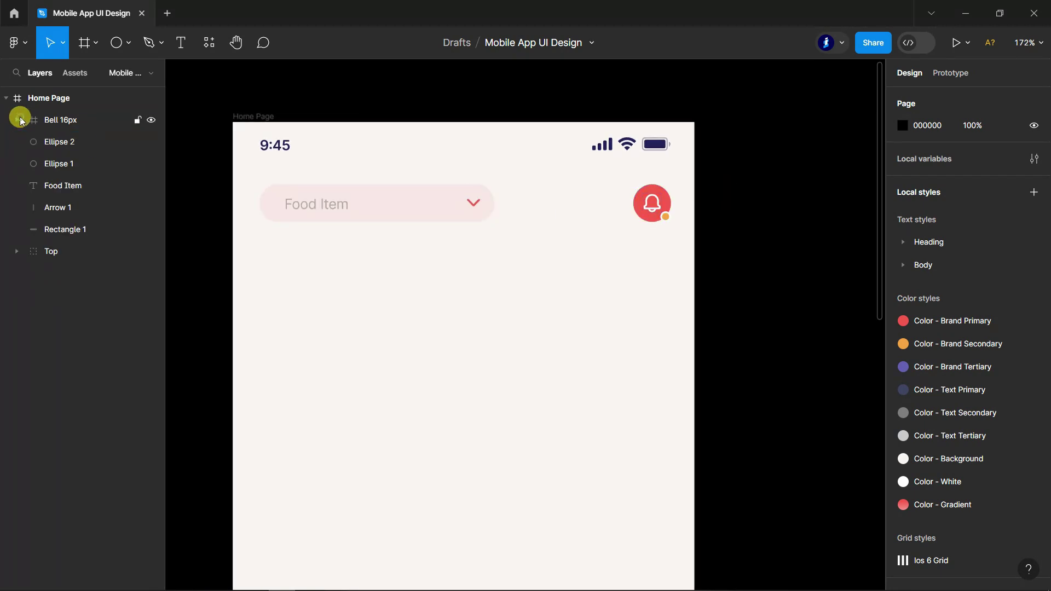
{"action": "left_click", "coordinate": [47, 230]}
{"action": "left_click", "coordinate": [50, 208], "text": "shift"}
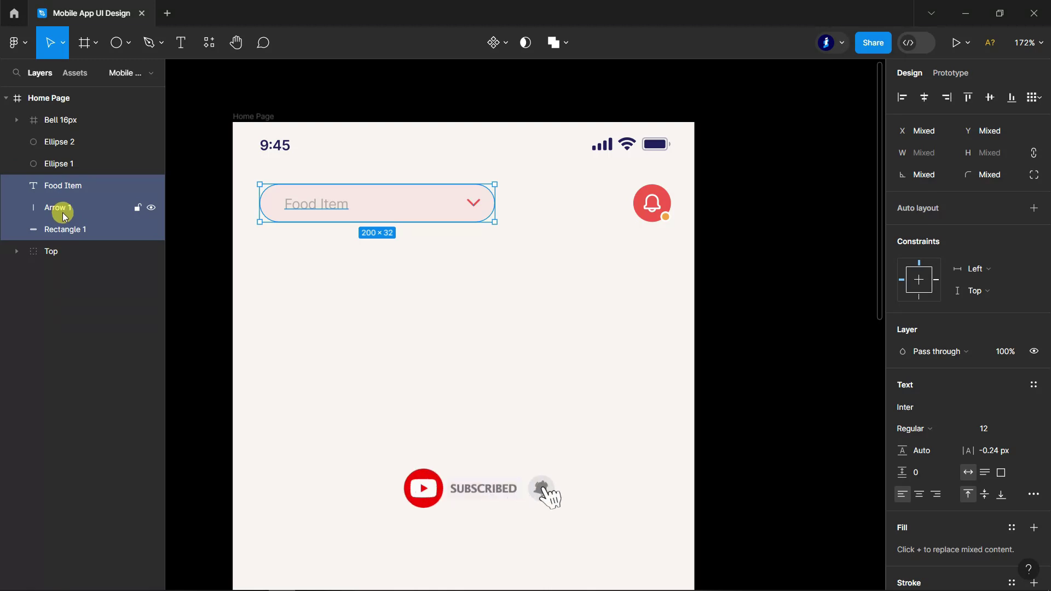
{"action": "key", "text": "ctrl+g"}
{"action": "double_click", "coordinate": [57, 184]}
{"action": "type", "text": "Food It"}
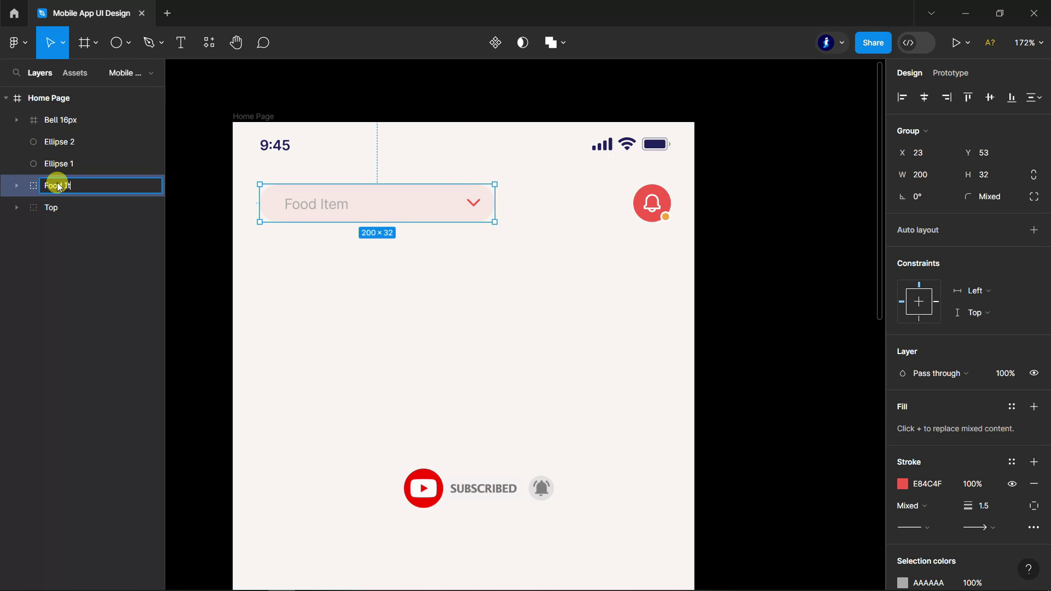
{"action": "type", "text": "em"}
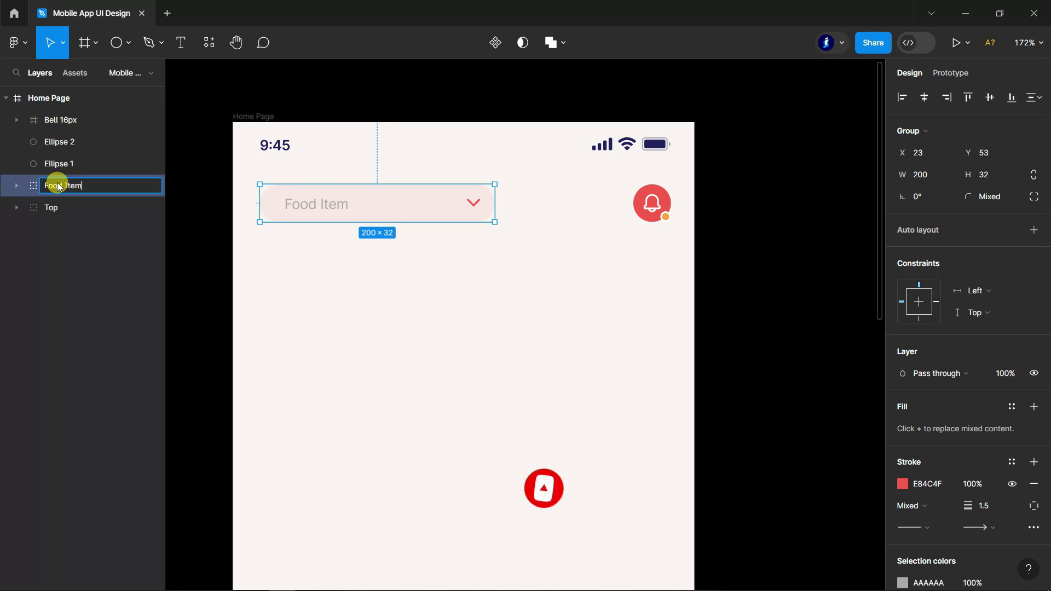
{"action": "left_click", "coordinate": [166, 211]}
- Group the red circle, orange dot and bell icon into a group named Bell
{"action": "left_click", "coordinate": [59, 164]}
{"action": "left_click", "coordinate": [59, 142], "text": "shift"}
{"action": "left_click", "coordinate": [71, 120], "text": "shift"}
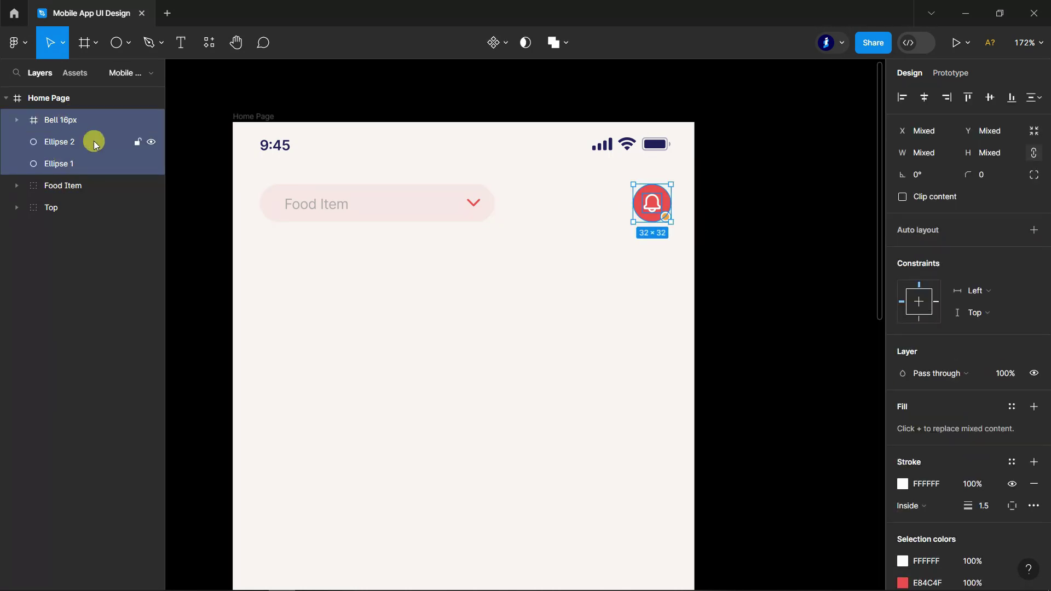
{"action": "key", "text": "ctrl+g"}
{"action": "double_click", "coordinate": [64, 120]}
{"action": "type", "text": "Bell"}
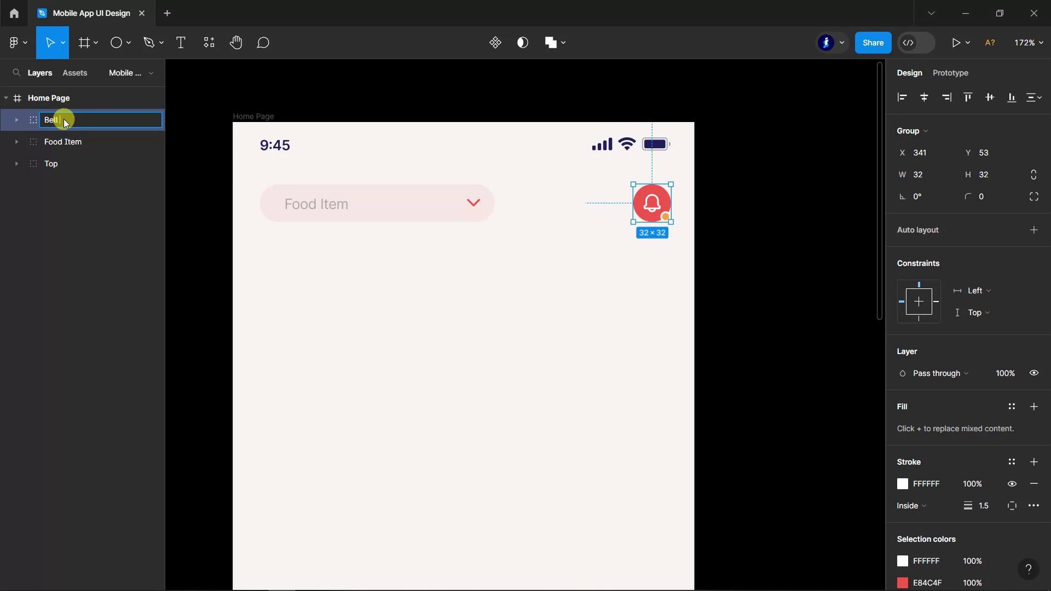
{"action": "left_click", "coordinate": [204, 112]}
{"action": "scroll", "coordinate": [712, 254], "scroll_direction": "down", "scroll_amount": 3}
{"action": "left_click", "coordinate": [183, 47]}
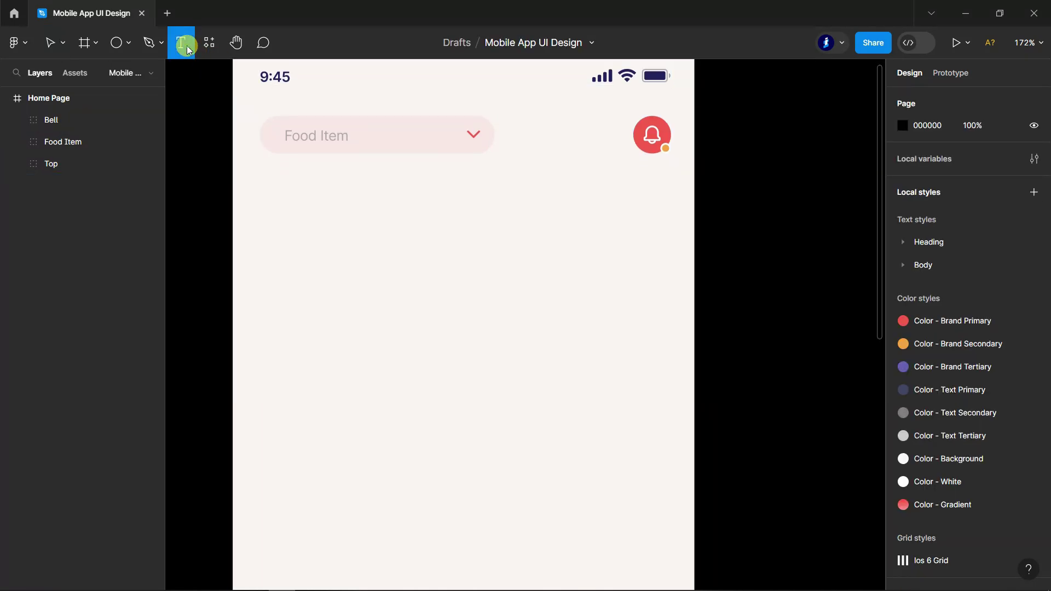
- Add 'Hello, Smith' below the dropdown in detached Poppins SemiBold 24, shifted up-left
{"action": "left_click", "coordinate": [282, 206]}
{"action": "type", "text": "Hello,Smith"}
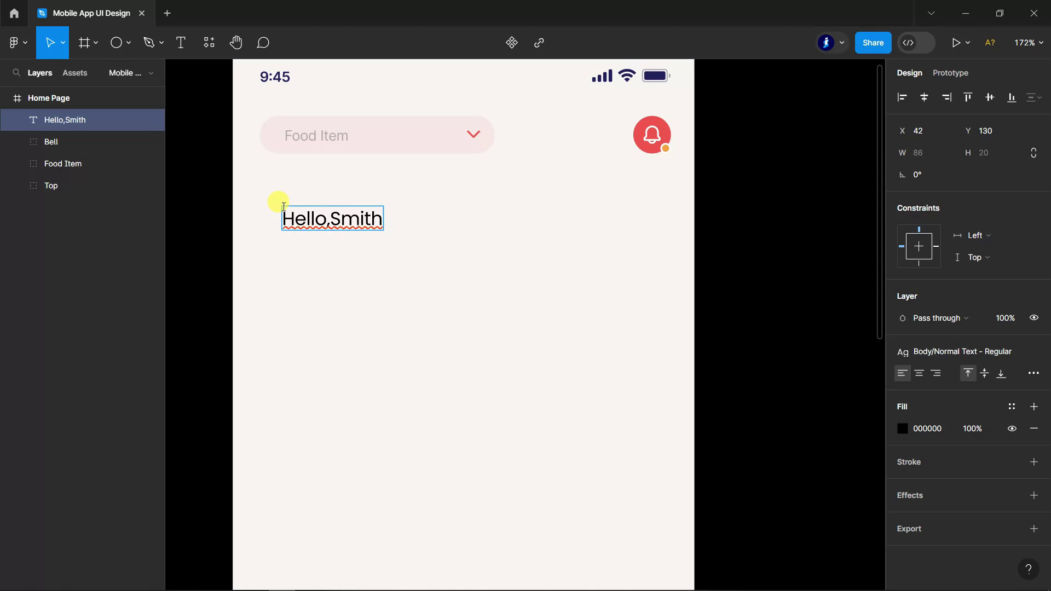
{"action": "double_click", "coordinate": [284, 206]}
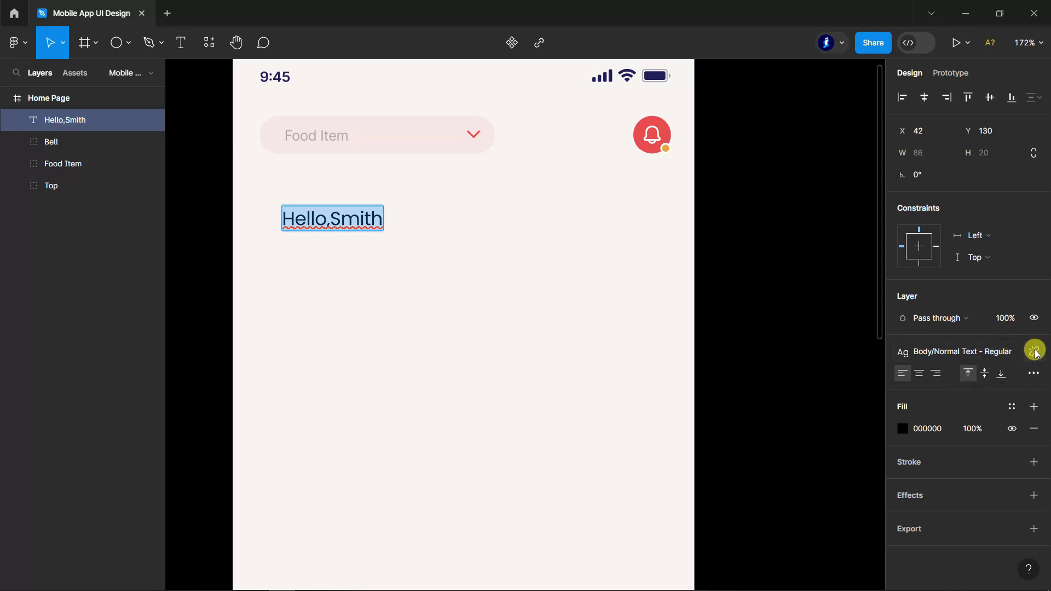
{"action": "left_click", "coordinate": [1033, 352]}
{"action": "left_click", "coordinate": [967, 394]}
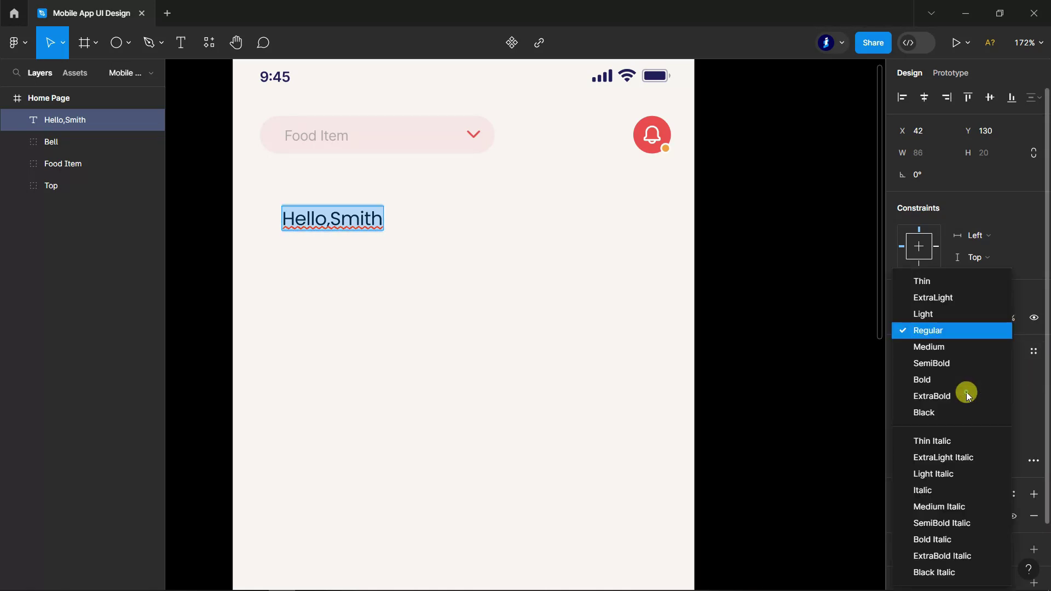
{"action": "left_click", "coordinate": [944, 362]}
{"action": "left_click", "coordinate": [1021, 395]}
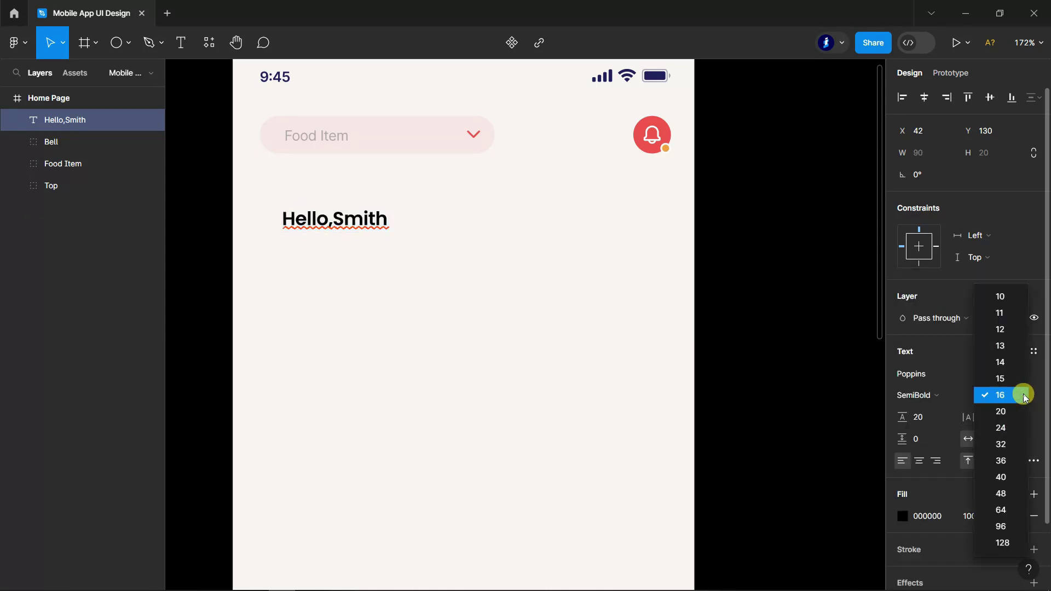
{"action": "left_click", "coordinate": [1007, 435]}
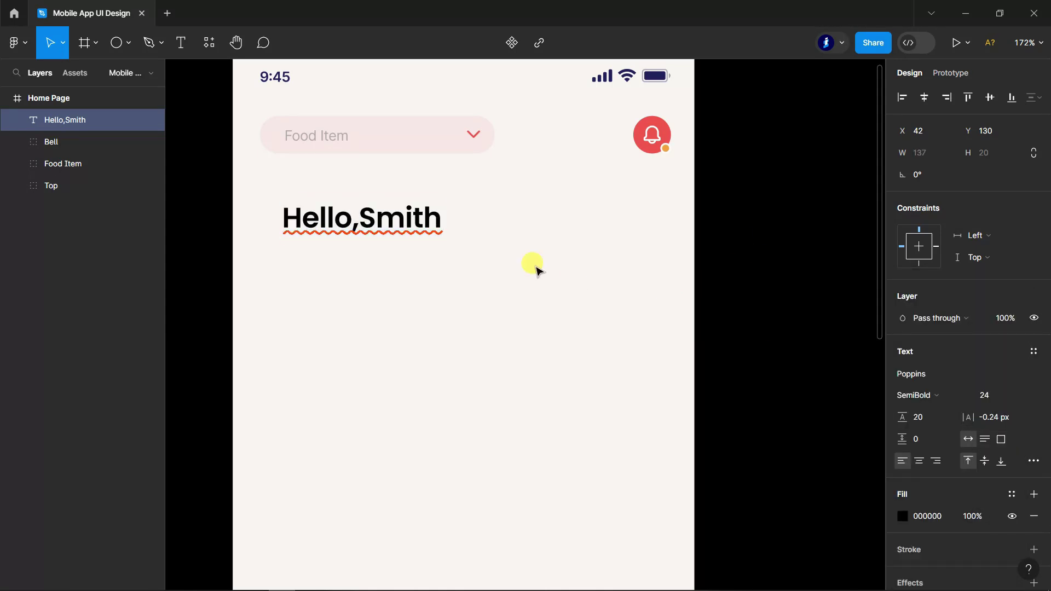
{"action": "left_click_drag", "start_coordinate": [377, 216], "coordinate": [356, 200]}
{"action": "key", "text": "Return"}
{"action": "left_click", "coordinate": [339, 195]}
{"action": "left_click", "coordinate": [50, 42]}
- Colour the greeting the same dark navy as the 9:45 status text
{"action": "left_click", "coordinate": [902, 516]}
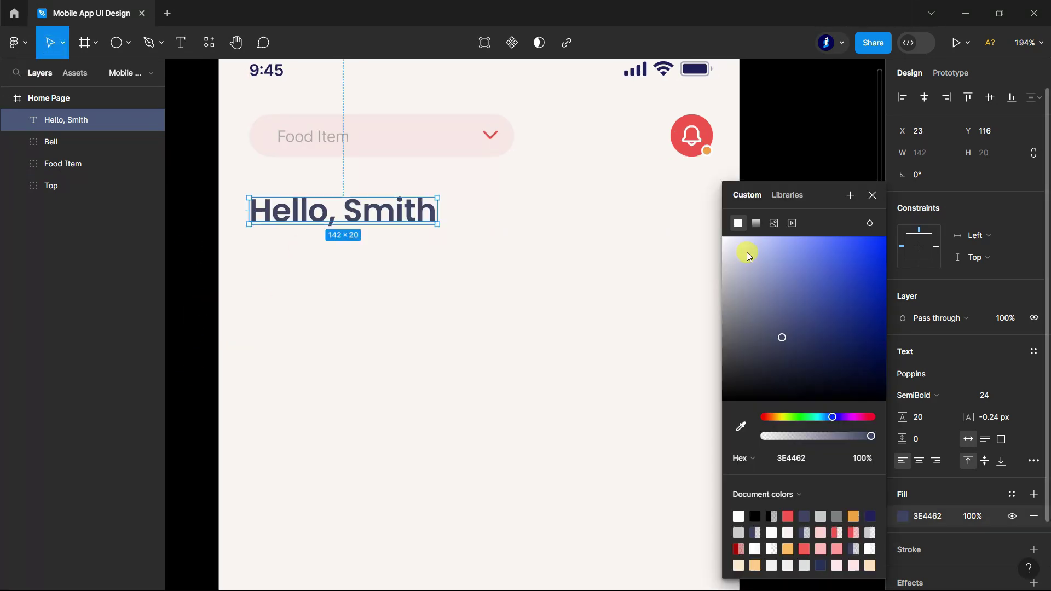
{"action": "left_click", "coordinate": [741, 426]}
{"action": "left_click", "coordinate": [699, 58]}
{"action": "left_click", "coordinate": [704, 216]}
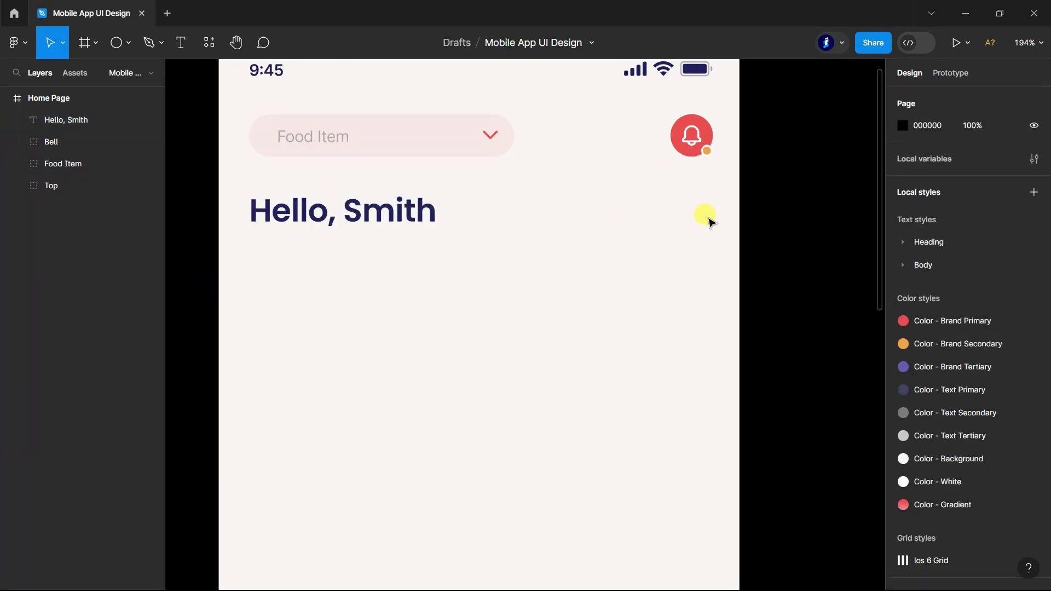
{"action": "scroll", "coordinate": [783, 160], "scroll_direction": "down", "scroll_amount": 2}
{"action": "scroll", "coordinate": [446, 252], "scroll_direction": "up", "scroll_amount": 3}
{"action": "left_click", "coordinate": [446, 252]}
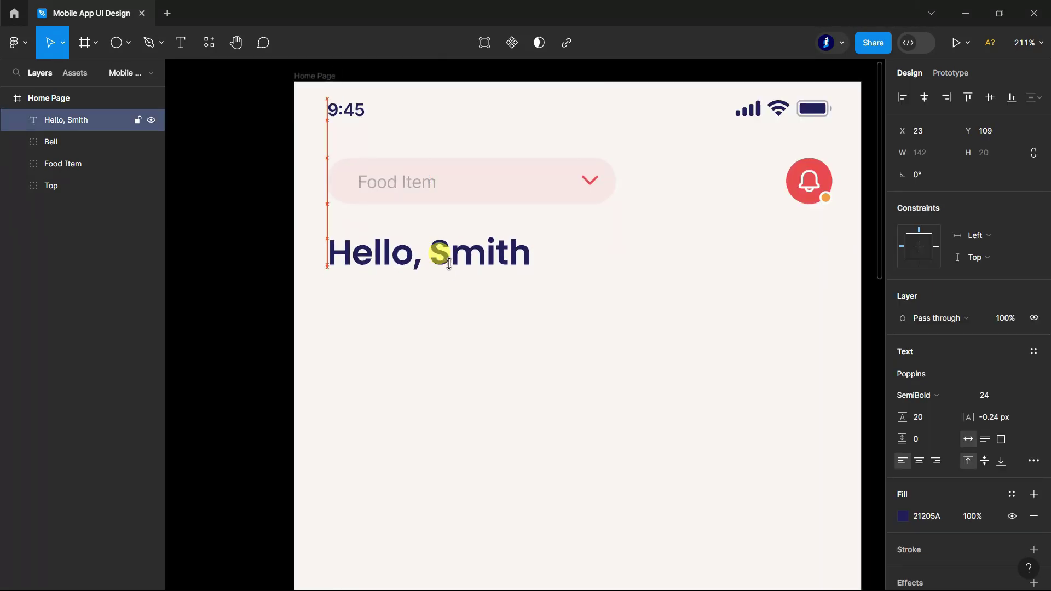
- Type the subtitle 'What do you want to eat?' below the greeting
{"action": "key", "text": "Return"}
{"action": "scroll", "coordinate": [362, 281], "scroll_direction": "up", "scroll_amount": 3}
{"action": "scroll", "coordinate": [361, 281], "scroll_direction": "down", "scroll_amount": 3}
{"action": "scroll", "coordinate": [350, 290], "scroll_direction": "up", "scroll_amount": 3}
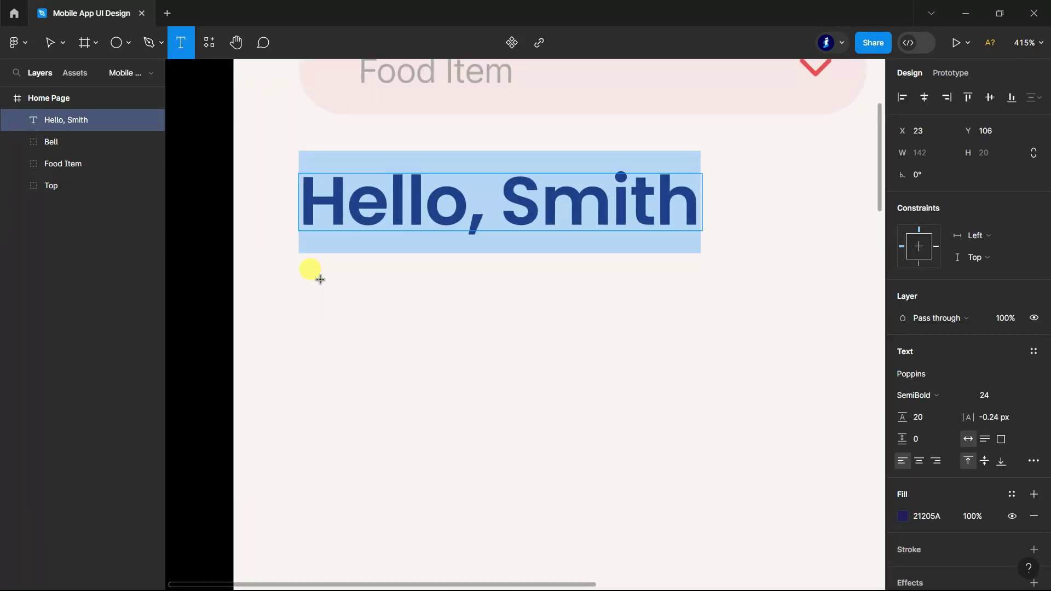
{"action": "left_click", "coordinate": [320, 279]}
{"action": "type", "text": "What"}
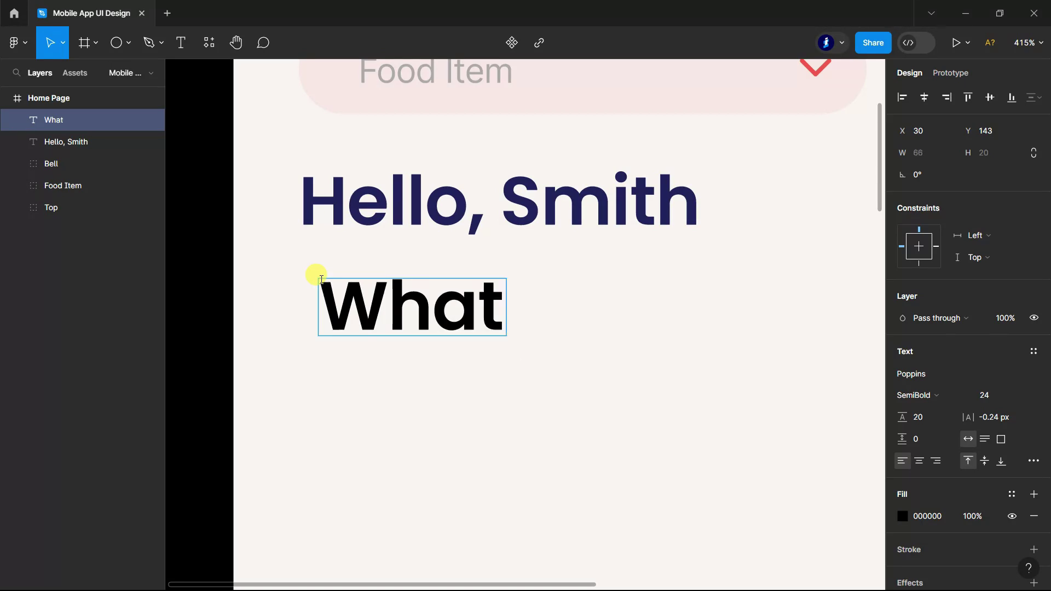
{"action": "type", "text": " do you W"}
{"action": "key", "text": "BackSpace"}
{"action": "type", "text": "want t"}
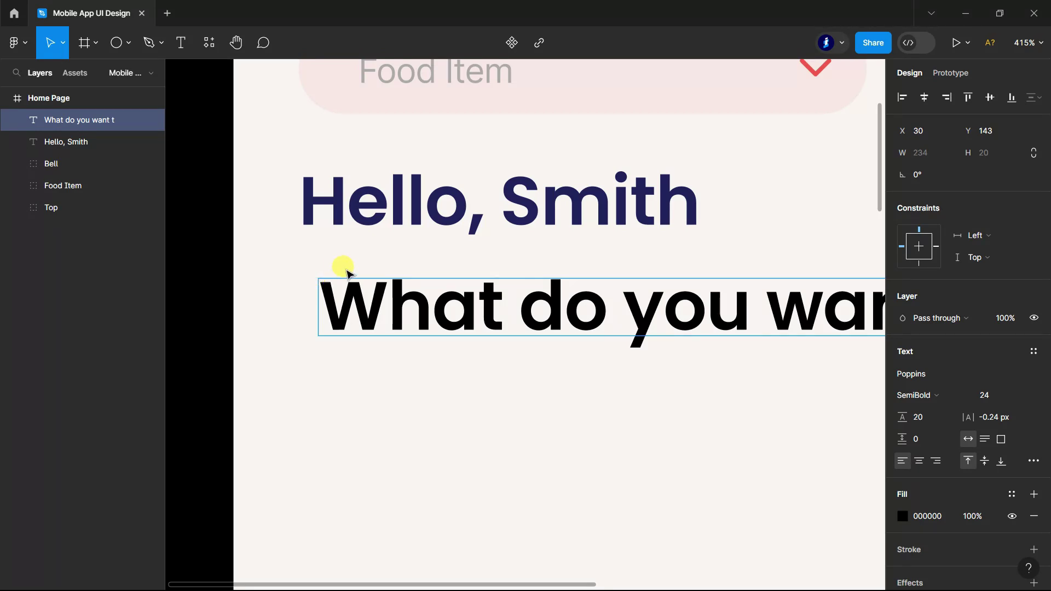
{"action": "scroll", "coordinate": [347, 266], "scroll_direction": "down", "scroll_amount": 5}
{"action": "scroll", "coordinate": [592, 239], "scroll_direction": "down", "scroll_amount": 5, "text": "ctrl"}
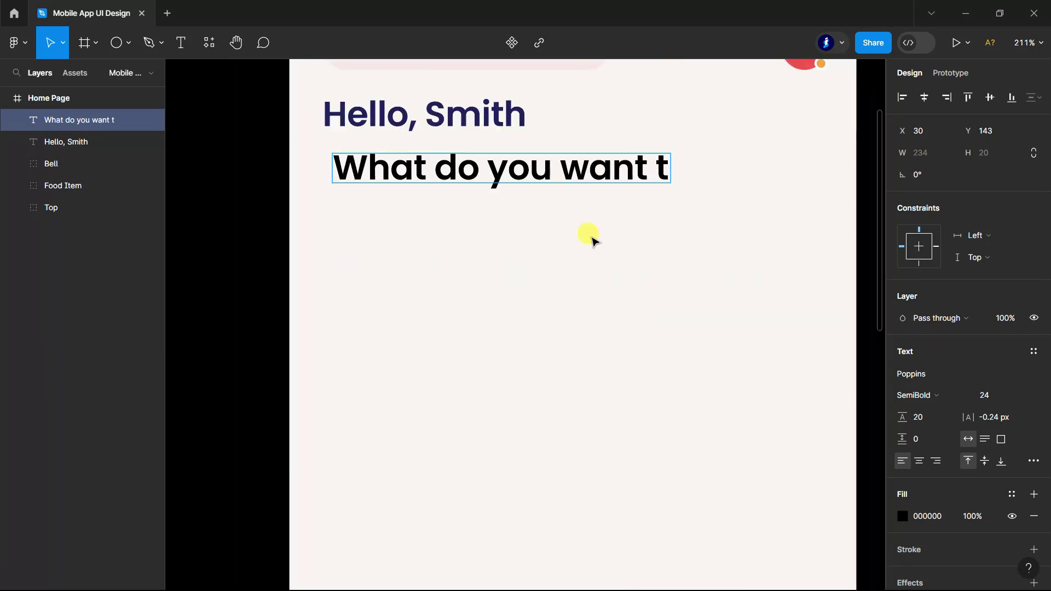
{"action": "type", "text": "o ea"}
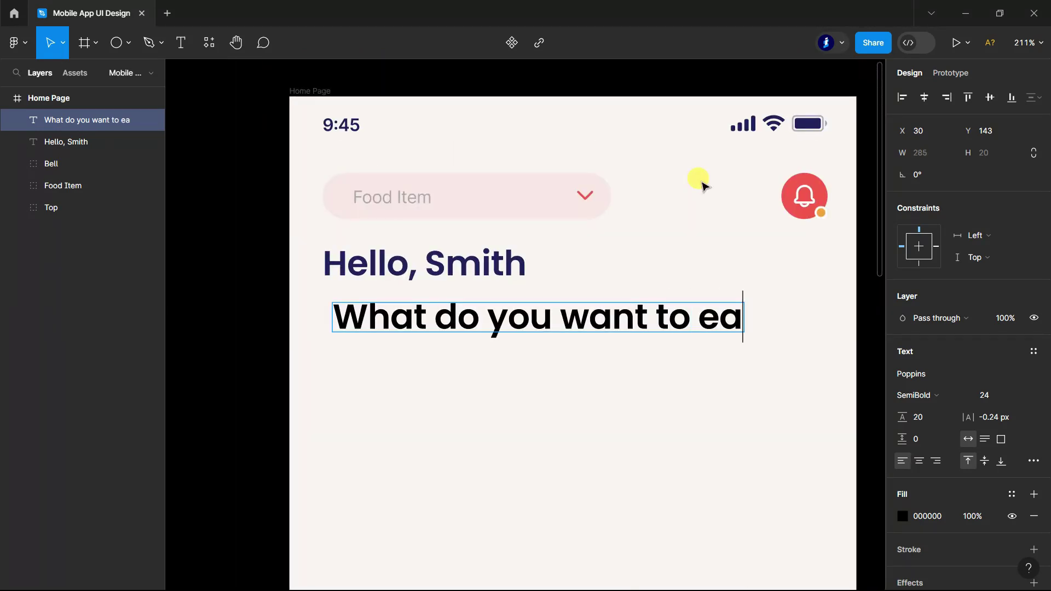
- Set the subtitle to 12 pt Regular and move it just under the heading
{"action": "key", "text": "ctrl+a"}
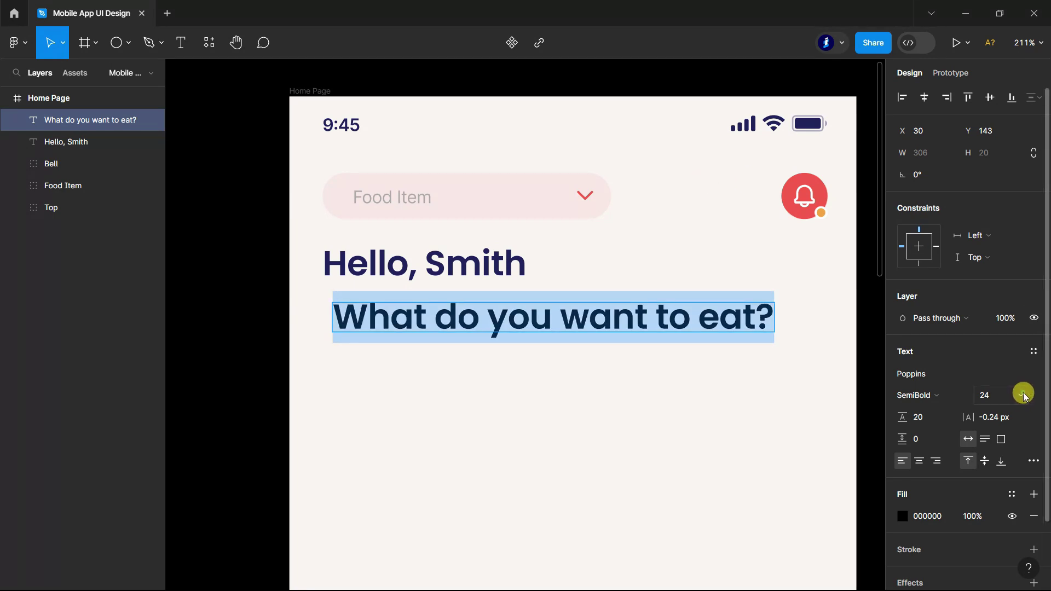
{"action": "left_click", "coordinate": [1020, 394]}
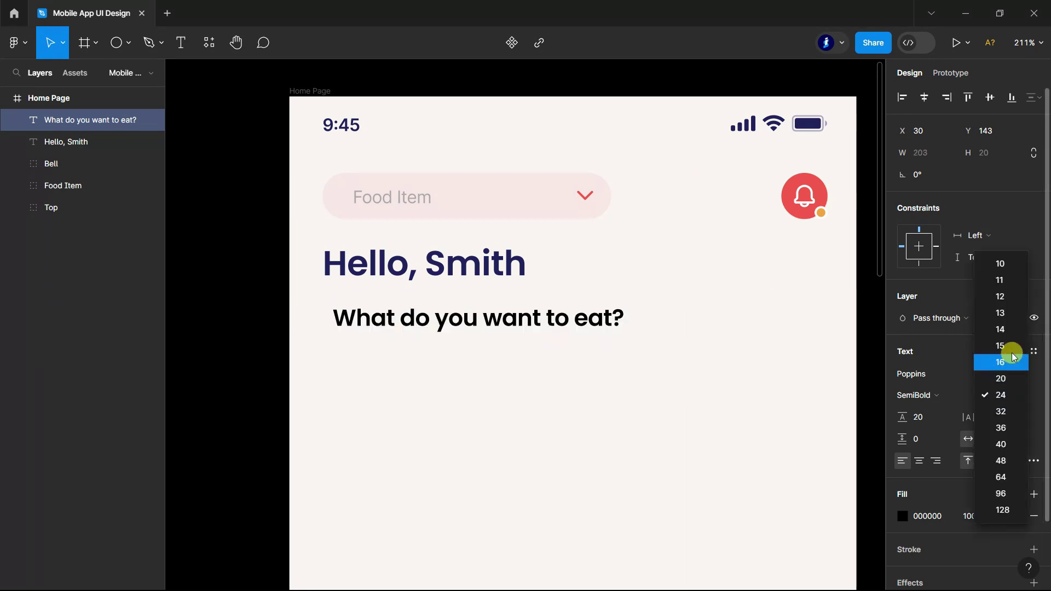
{"action": "left_click", "coordinate": [1000, 296]}
{"action": "left_click", "coordinate": [937, 396]}
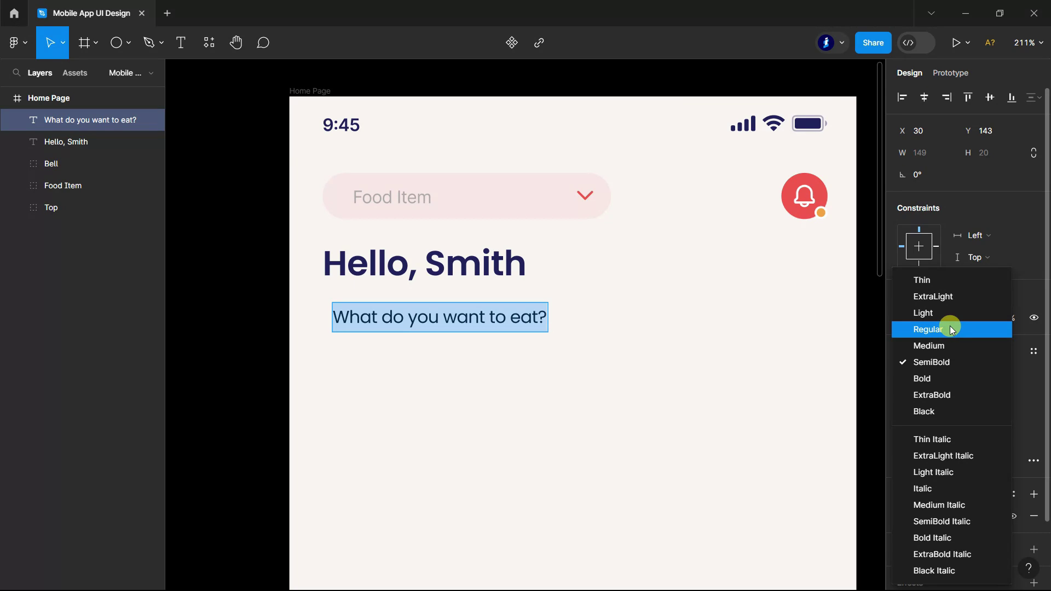
{"action": "left_click", "coordinate": [950, 328]}
{"action": "left_click_drag", "start_coordinate": [430, 321], "coordinate": [419, 307]}
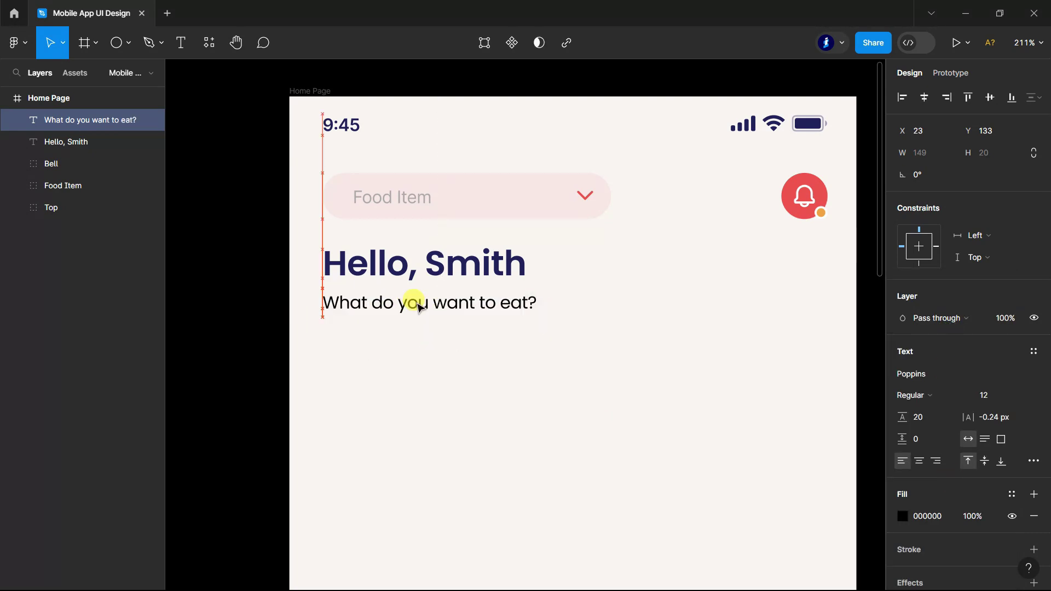
- Give the subtitle a grey 7E7E7E fill
{"action": "key", "text": "Return"}
{"action": "left_click", "coordinate": [931, 515]}
{"action": "type", "text": "7E7E7E"}
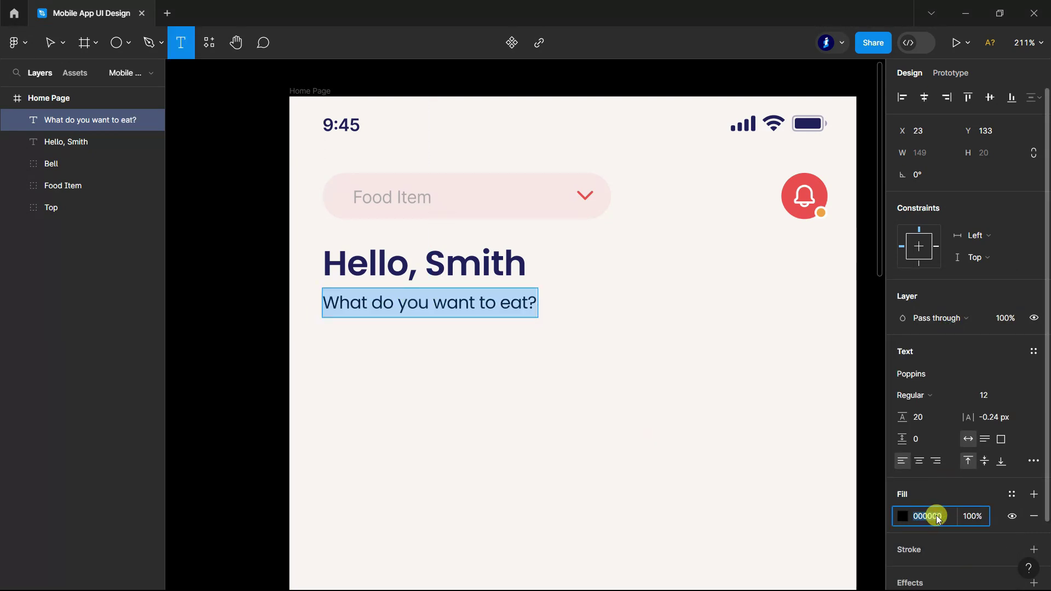
{"action": "key", "text": "Return"}
{"action": "left_click", "coordinate": [51, 43]}
{"action": "left_click", "coordinate": [210, 205]}
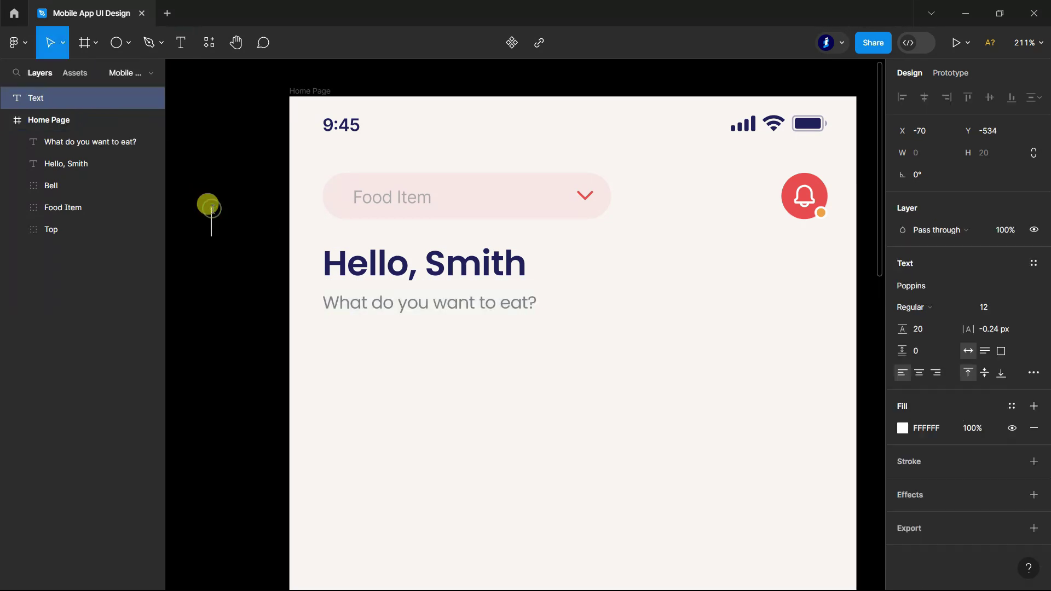
{"action": "scroll", "coordinate": [504, 257], "scroll_direction": "down", "scroll_amount": 5, "text": "ctrl"}
- Draw a 74×74 square below the subtitle with a corner radius of 5
{"action": "scroll", "coordinate": [520, 261], "scroll_direction": "up", "scroll_amount": 2}
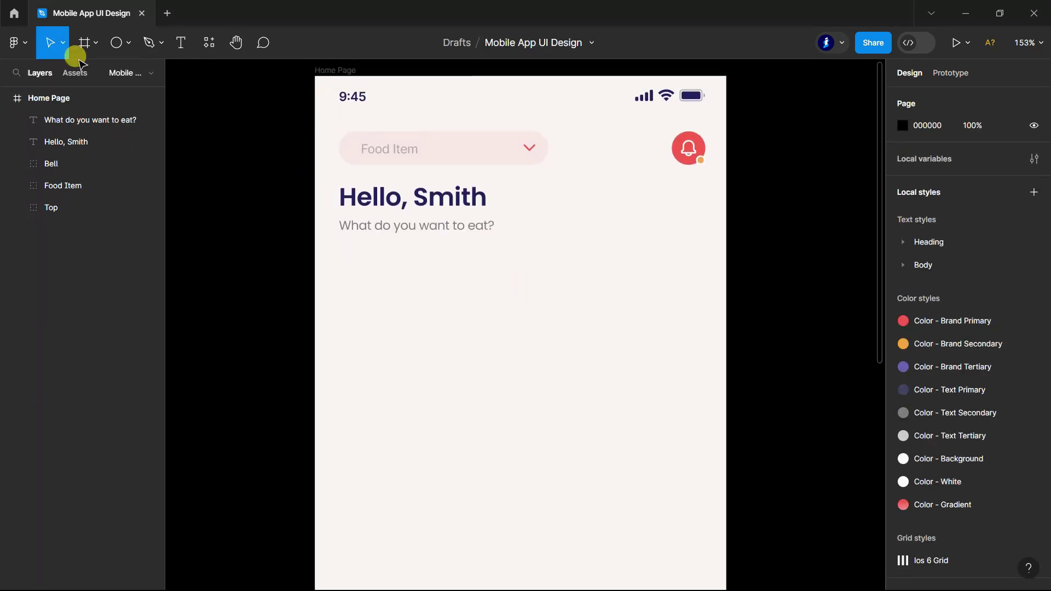
{"action": "left_click", "coordinate": [129, 43]}
{"action": "left_click", "coordinate": [82, 76]}
{"action": "scroll", "coordinate": [390, 254], "scroll_direction": "up", "scroll_amount": 2, "text": "ctrl"}
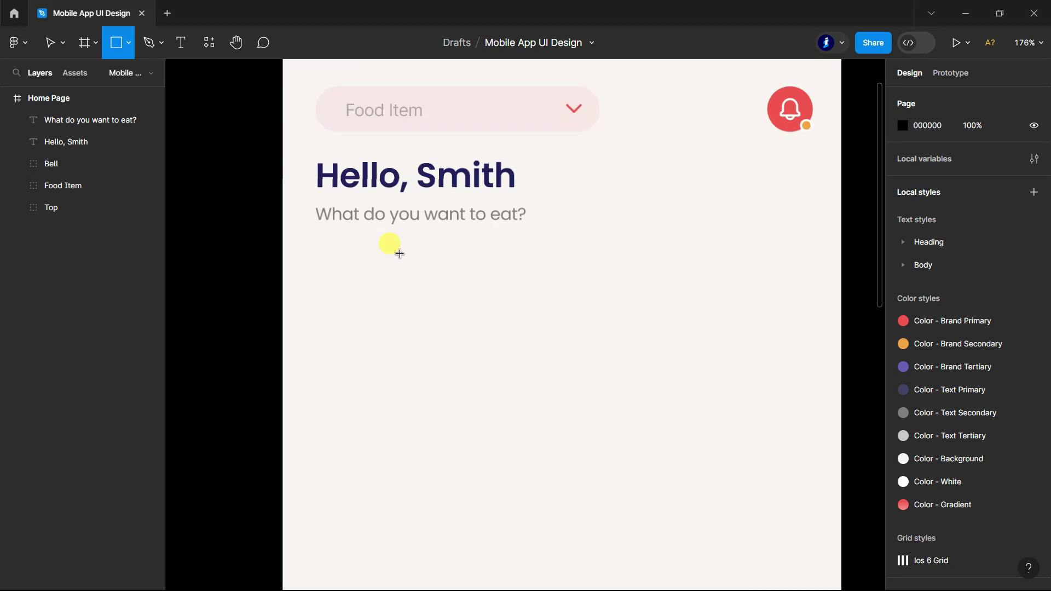
{"action": "scroll", "coordinate": [305, 250], "scroll_direction": "up", "scroll_amount": 3, "text": "ctrl"}
{"action": "left_click_drag", "start_coordinate": [304, 249], "coordinate": [426, 369]}
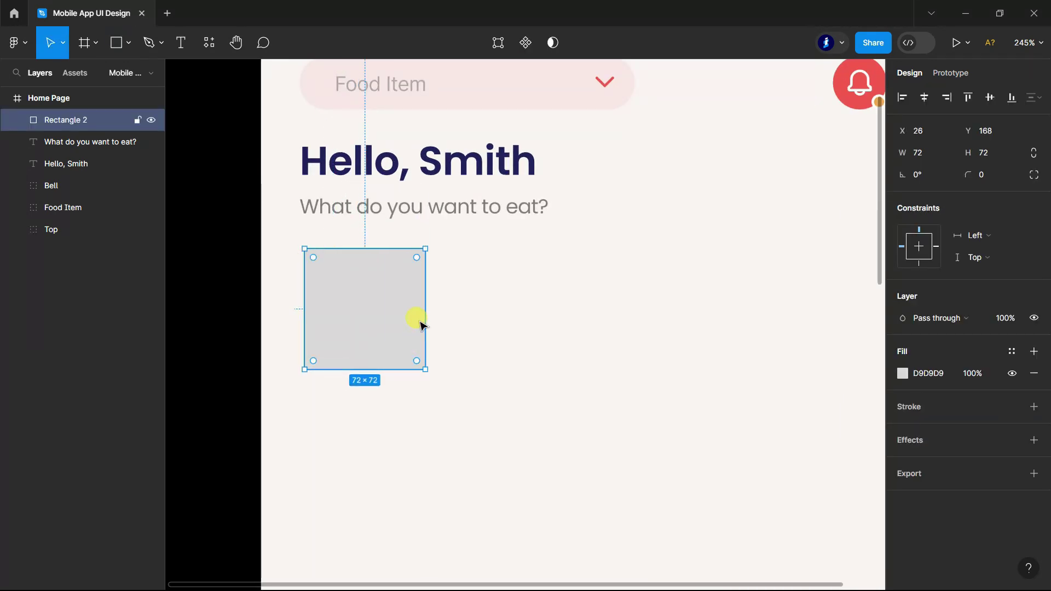
{"action": "left_click_drag", "start_coordinate": [424, 300], "coordinate": [425, 302]}
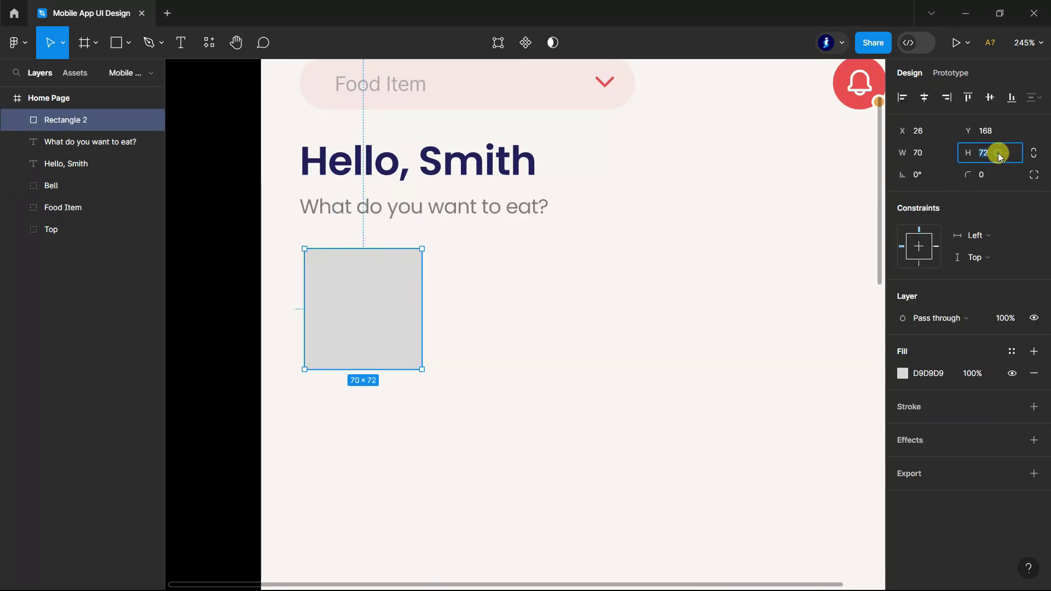
{"action": "key", "text": "Up"}
{"action": "key", "text": "Up"}
{"action": "left_click", "coordinate": [928, 153]}
{"action": "key", "text": "Up"}
{"action": "key", "text": "Up"}
{"action": "key", "text": "Up"}
{"action": "key", "text": "Up"}
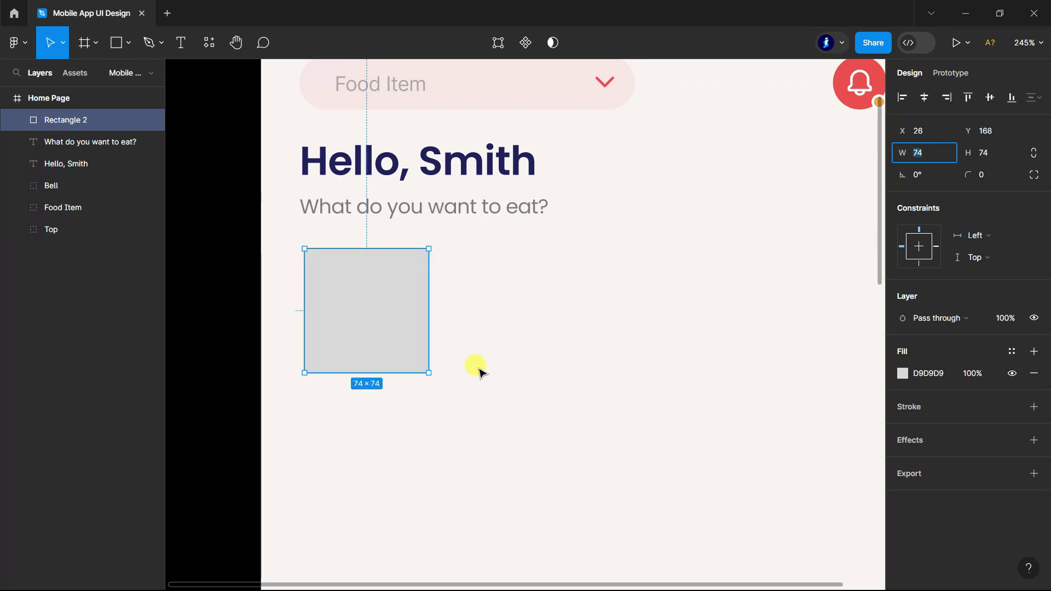
{"action": "left_click", "coordinate": [987, 175]}
{"action": "type", "text": "5"}
{"action": "key", "text": "Return"}
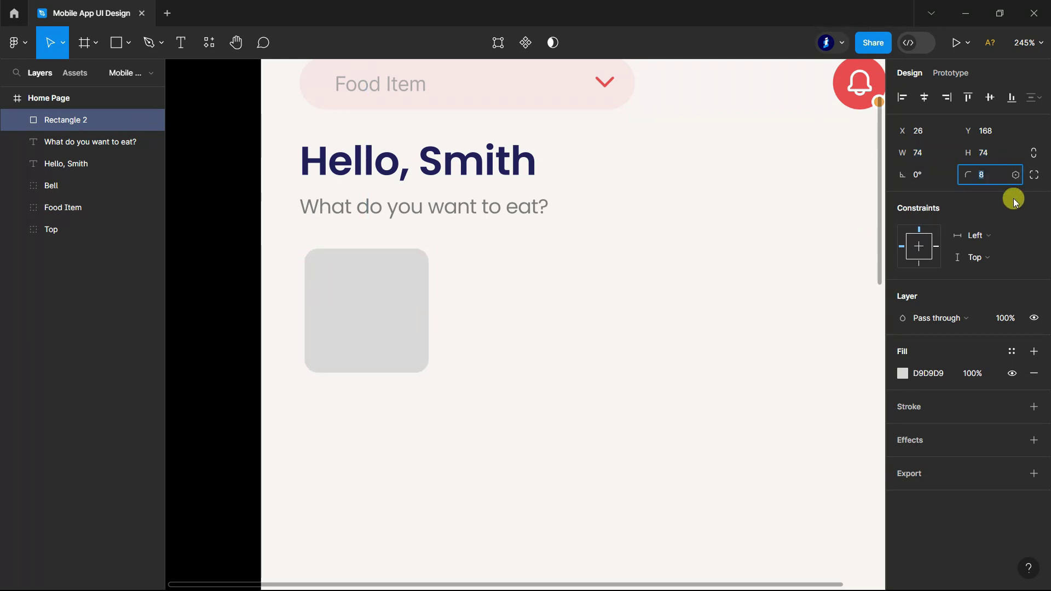
- Fill the rounded square white
{"action": "left_click", "coordinate": [902, 373]}
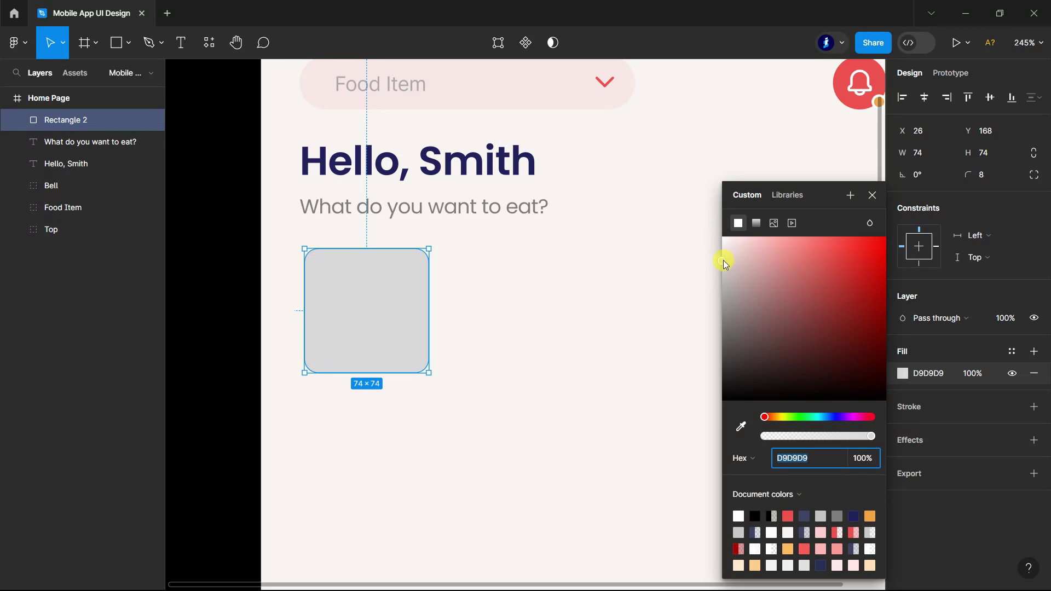
{"action": "left_click_drag", "start_coordinate": [723, 263], "coordinate": [708, 223]}
{"action": "left_click", "coordinate": [872, 196]}
{"action": "left_click", "coordinate": [232, 344]}
{"action": "scroll", "coordinate": [606, 327], "scroll_direction": "down", "scroll_amount": 1}
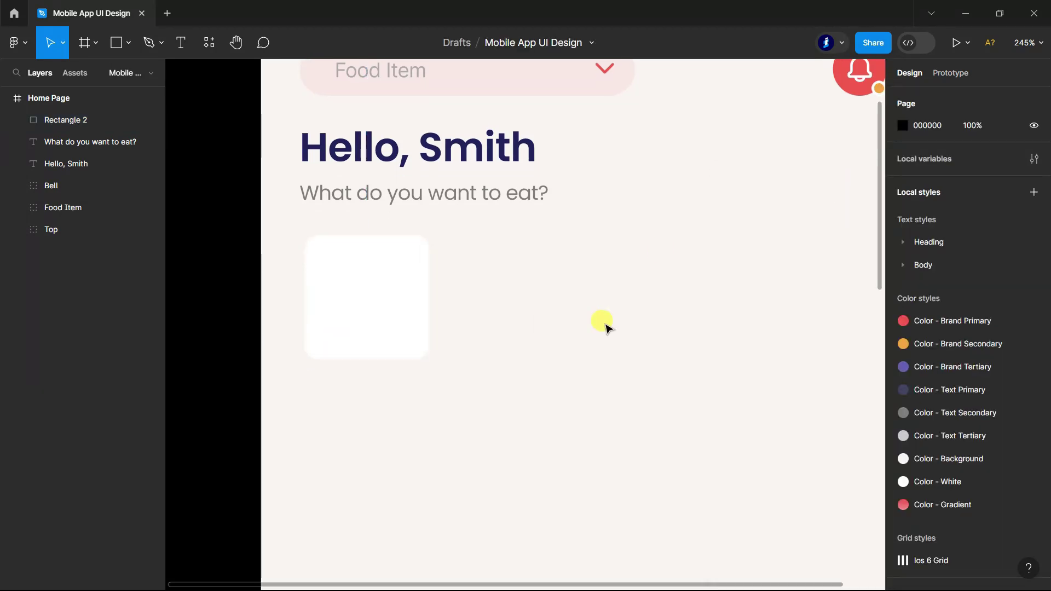
{"action": "scroll", "coordinate": [416, 334], "scroll_direction": "down", "scroll_amount": 5}
{"action": "scroll", "coordinate": [423, 331], "scroll_direction": "up", "scroll_amount": 3}
- Paste the red heart icon and centre it on the white square
{"action": "key", "text": "ctrl+v"}
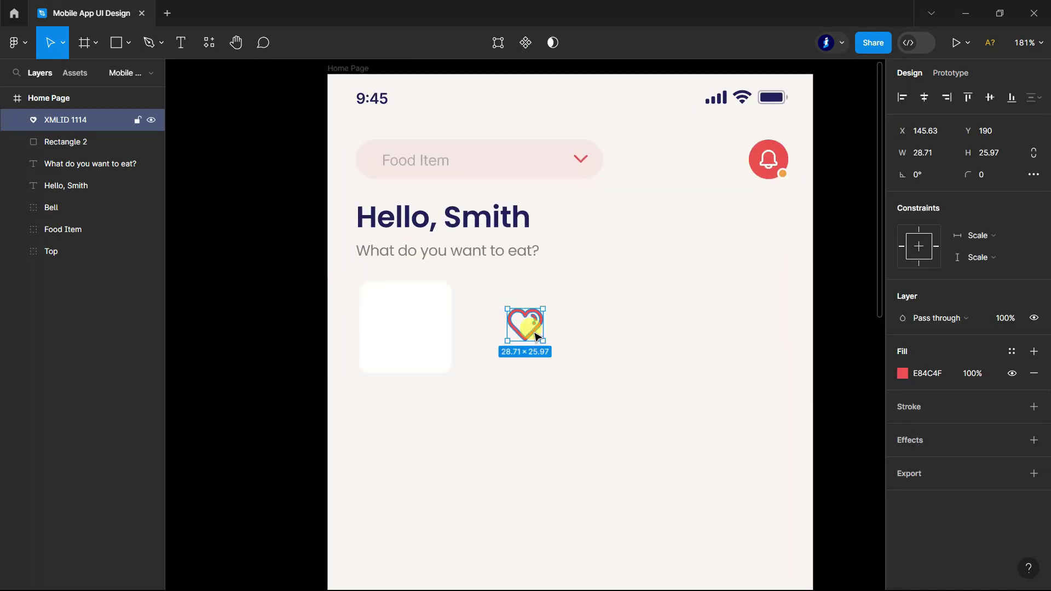
{"action": "left_click_drag", "start_coordinate": [536, 336], "coordinate": [417, 342]}
{"action": "left_click", "coordinate": [275, 329]}
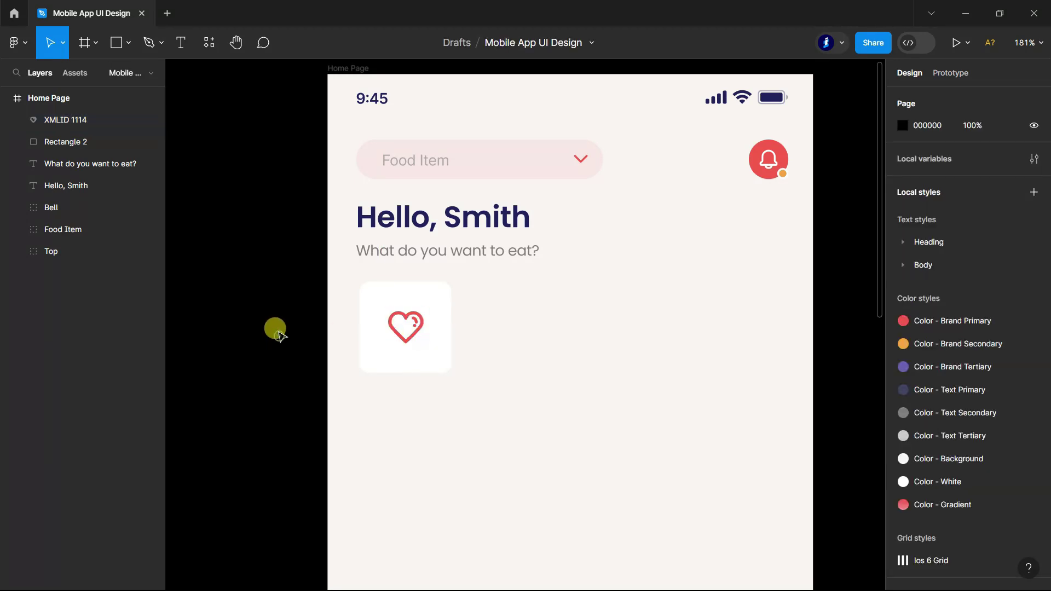
{"action": "scroll", "coordinate": [274, 328], "scroll_direction": "down", "scroll_amount": 3}
{"action": "left_click", "coordinate": [151, 74]}
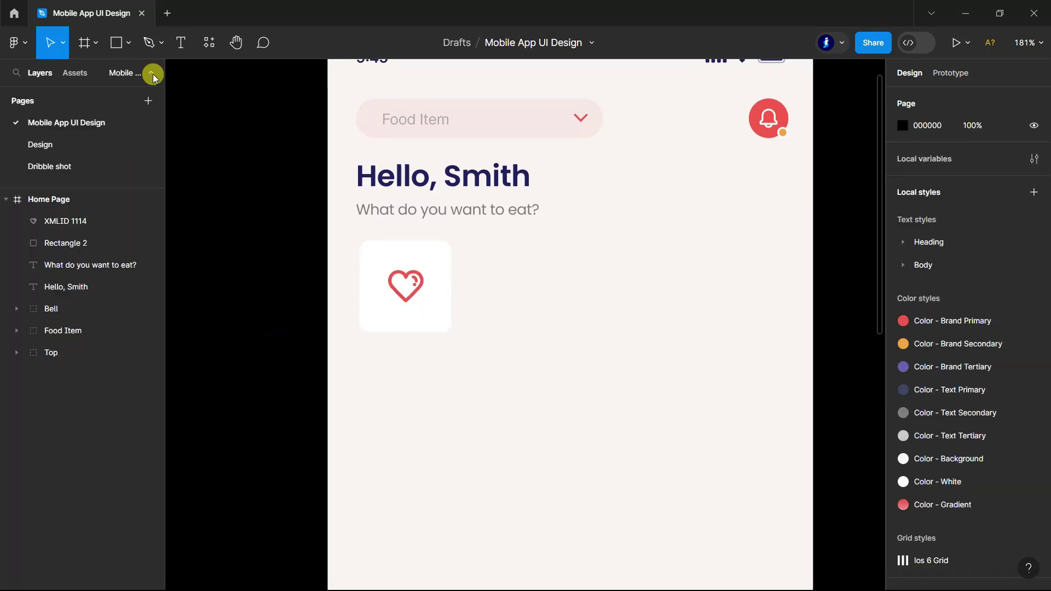
{"action": "left_click", "coordinate": [181, 46]}
- Add a 'Favorite' label under the heart tile, eyedropping the subtitle's grey for its fill
{"action": "left_click", "coordinate": [385, 356]}
{"action": "type", "text": "Favorite"}
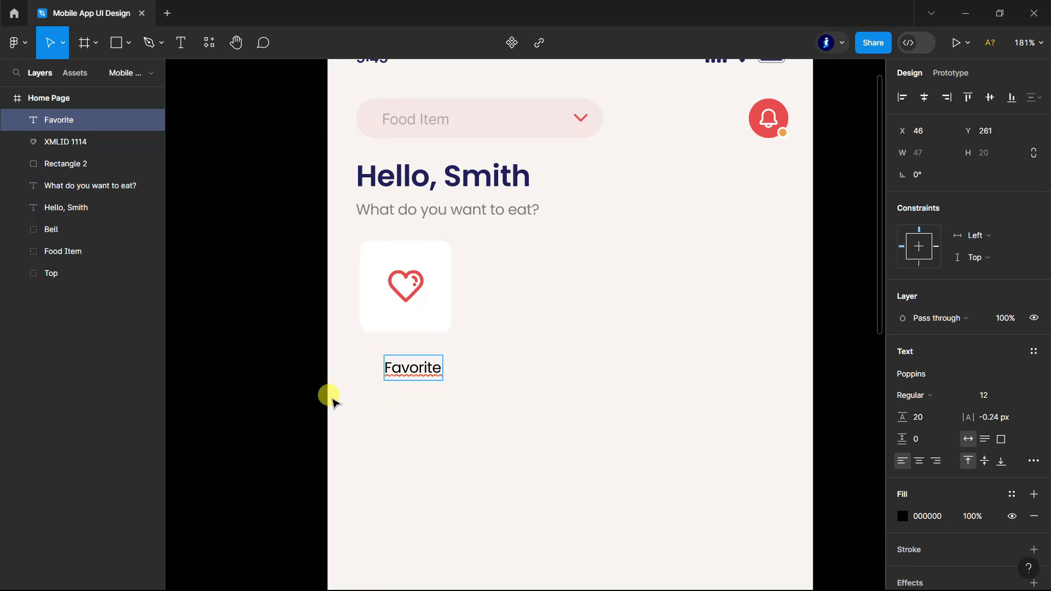
{"action": "key", "text": "Escape"}
{"action": "scroll", "coordinate": [410, 368], "scroll_direction": "up", "scroll_amount": 3}
{"action": "scroll", "coordinate": [431, 375], "scroll_direction": "up", "scroll_amount": 2}
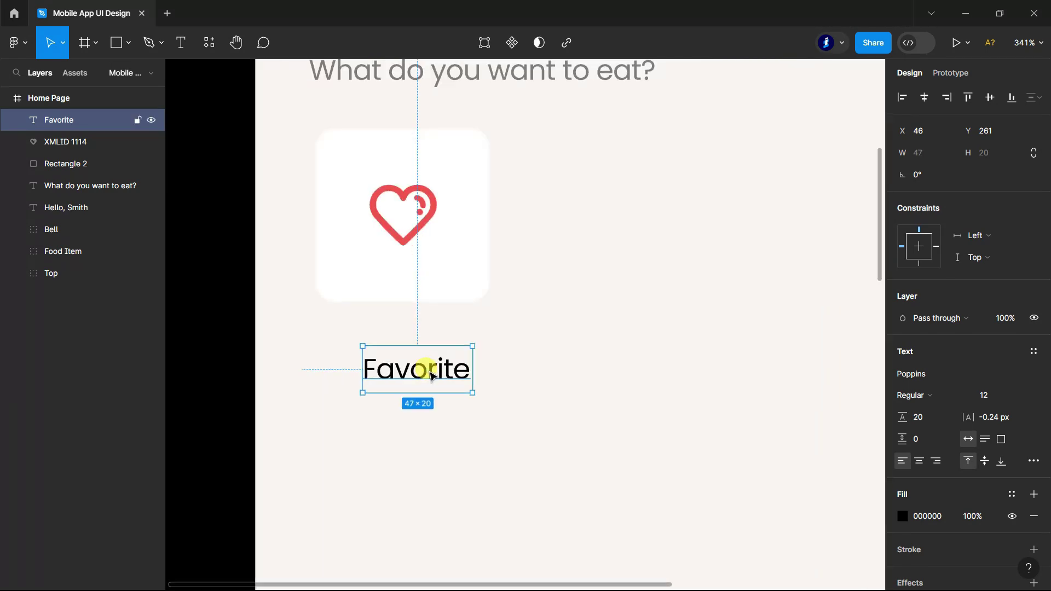
{"action": "left_click_drag", "start_coordinate": [431, 376], "coordinate": [422, 339]}
{"action": "left_click", "coordinate": [902, 515]}
{"action": "left_click", "coordinate": [742, 425]}
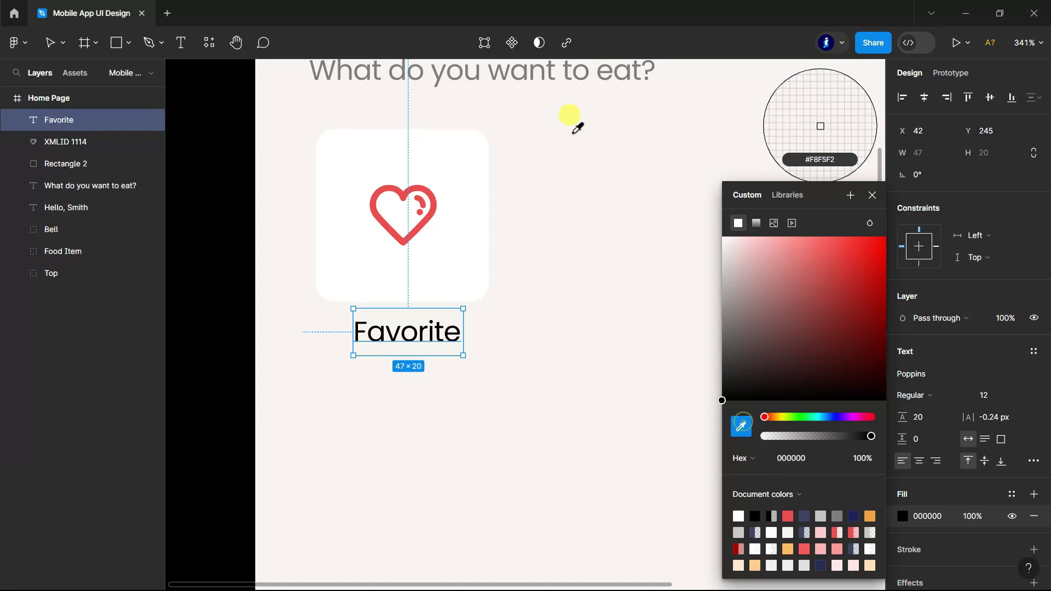
{"action": "left_click", "coordinate": [499, 65]}
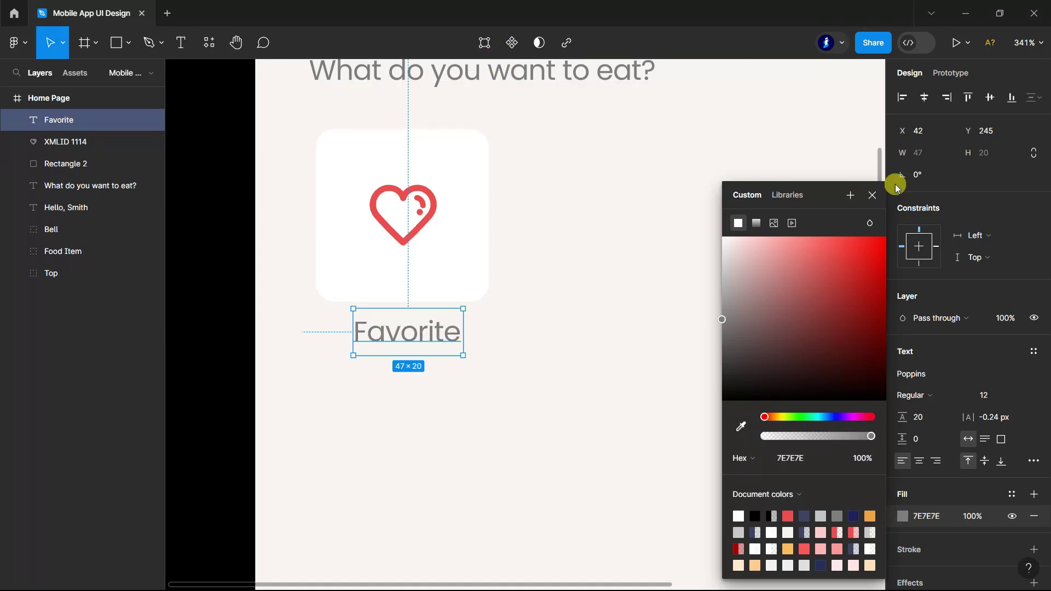
{"action": "left_click", "coordinate": [896, 188]}
{"action": "left_click", "coordinate": [277, 316]}
{"action": "left_click", "coordinate": [394, 345]}
- Nudge the Favorite label, then group the heading and subtitle as 'Greeting'
{"action": "left_click_drag", "start_coordinate": [411, 334], "coordinate": [407, 340]}
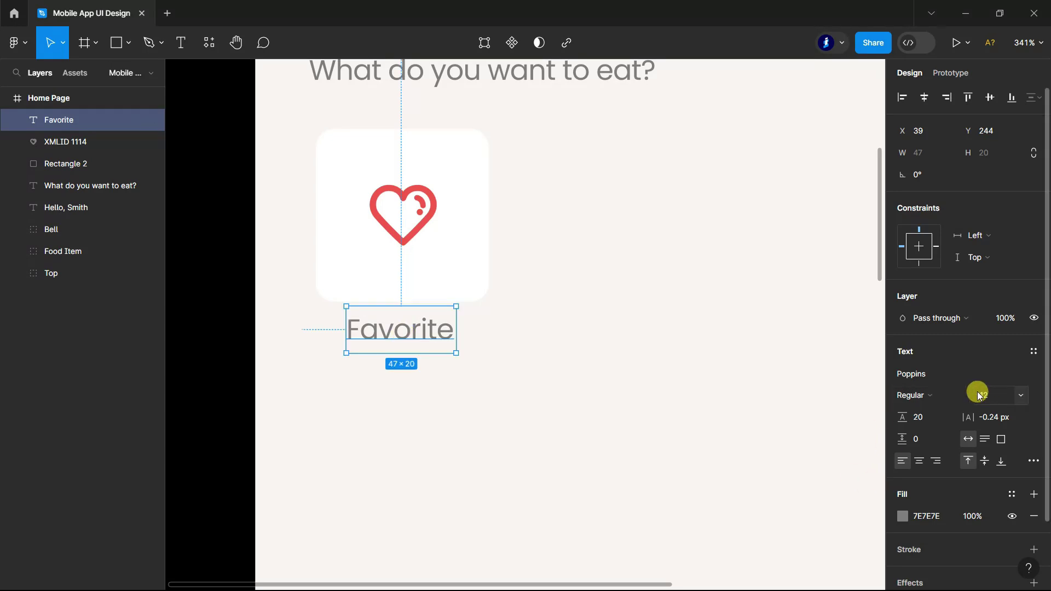
{"action": "left_click", "coordinate": [274, 345]}
{"action": "scroll", "coordinate": [275, 348], "scroll_direction": "down", "scroll_amount": 5}
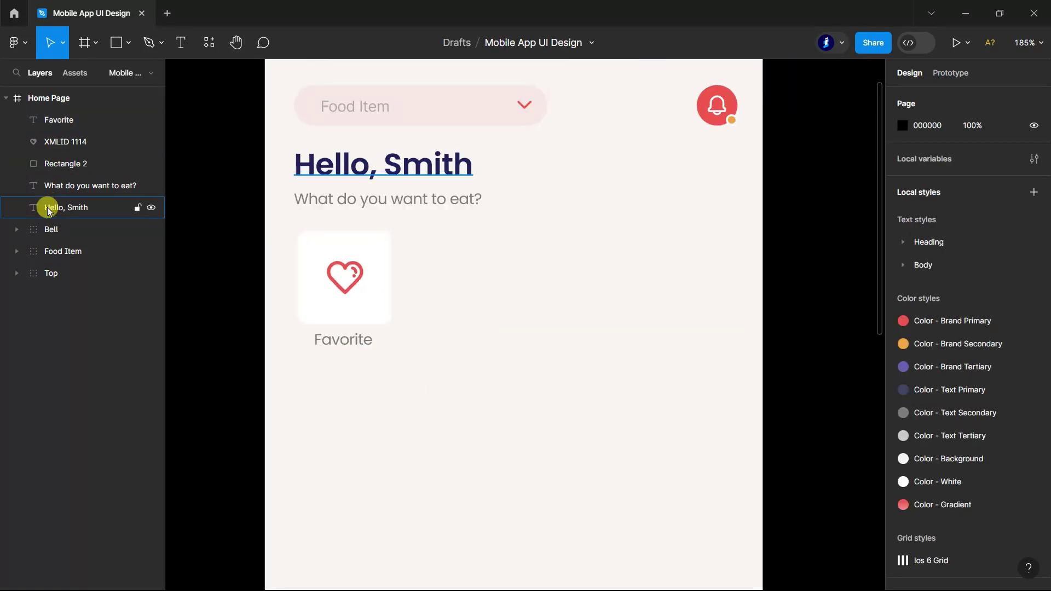
{"action": "left_click", "coordinate": [47, 207]}
{"action": "left_click", "coordinate": [58, 186], "text": "shift"}
{"action": "key", "text": "ctrl+g"}
{"action": "double_click", "coordinate": [53, 184]}
{"action": "type", "text": "Greeting"}
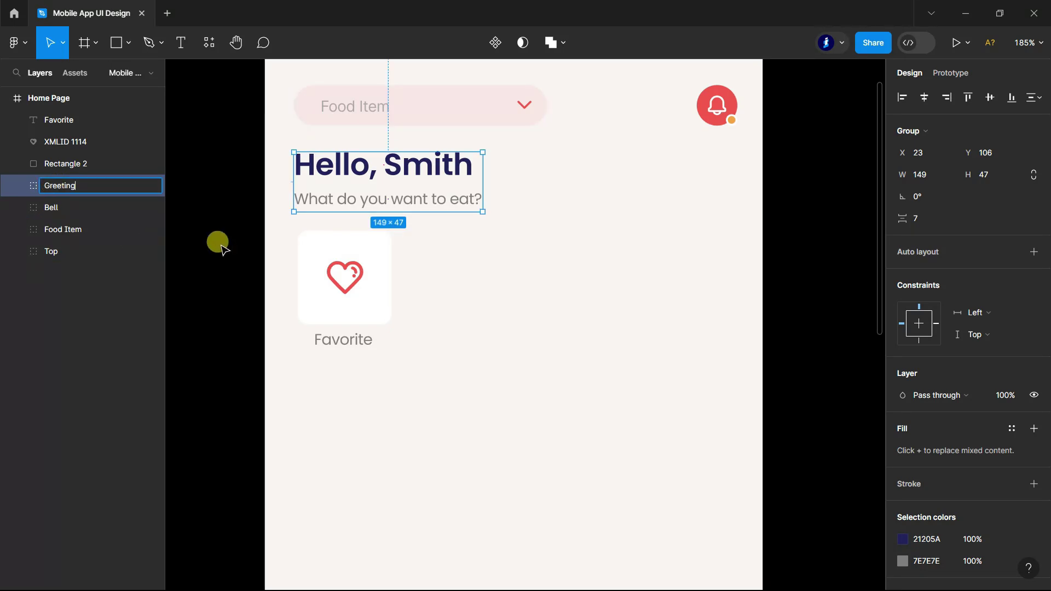
{"action": "left_click", "coordinate": [216, 241]}
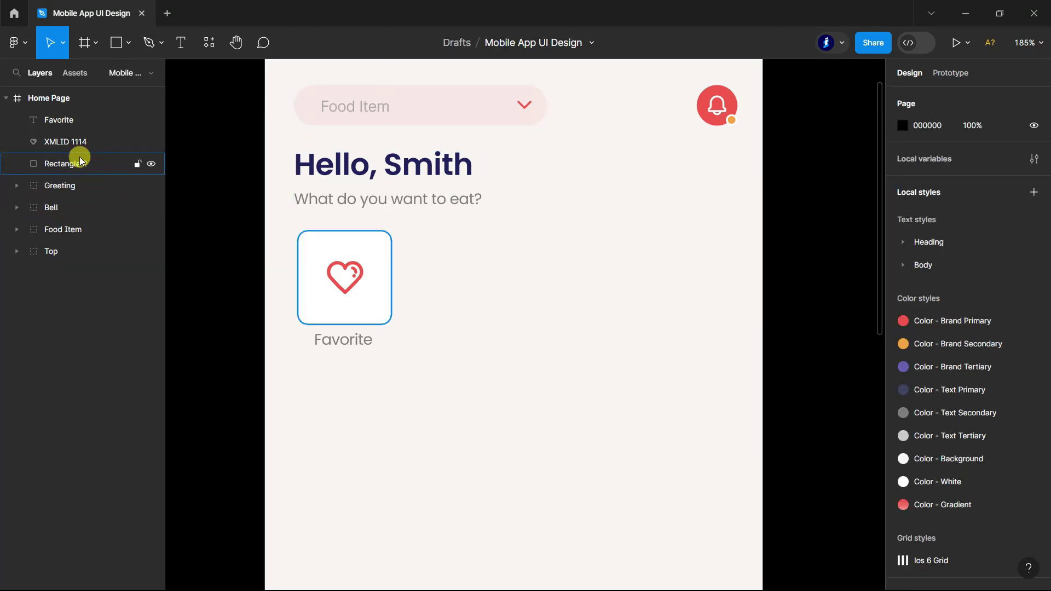
- Group the white square, heart icon and label as 'Favorite'
{"action": "left_click", "coordinate": [63, 164]}
{"action": "left_click", "coordinate": [59, 122], "text": "shift"}
{"action": "key", "text": "ctrl+g"}
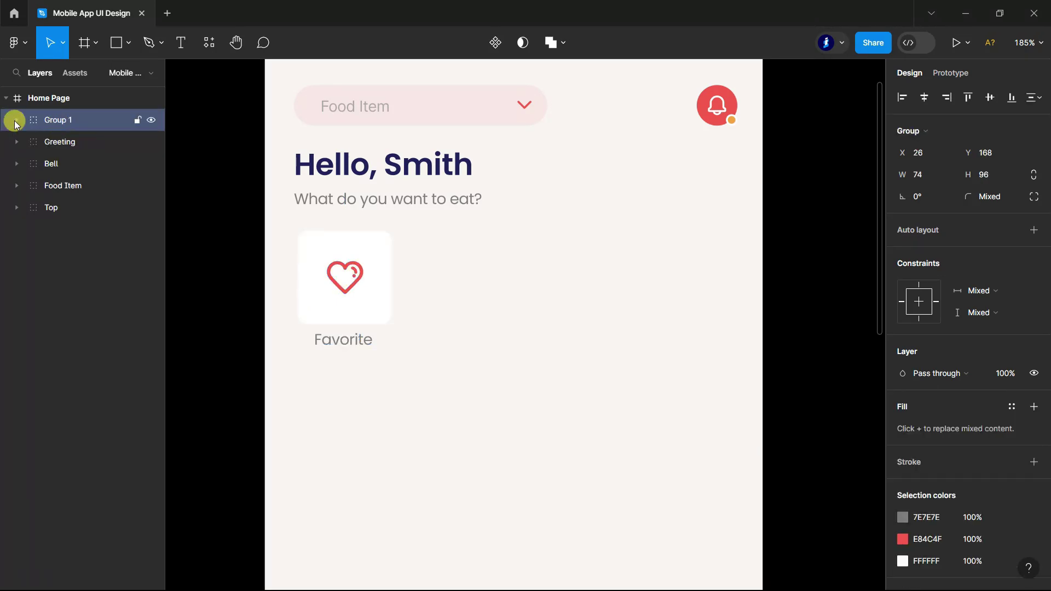
{"action": "double_click", "coordinate": [75, 142]}
{"action": "left_click", "coordinate": [64, 121]}
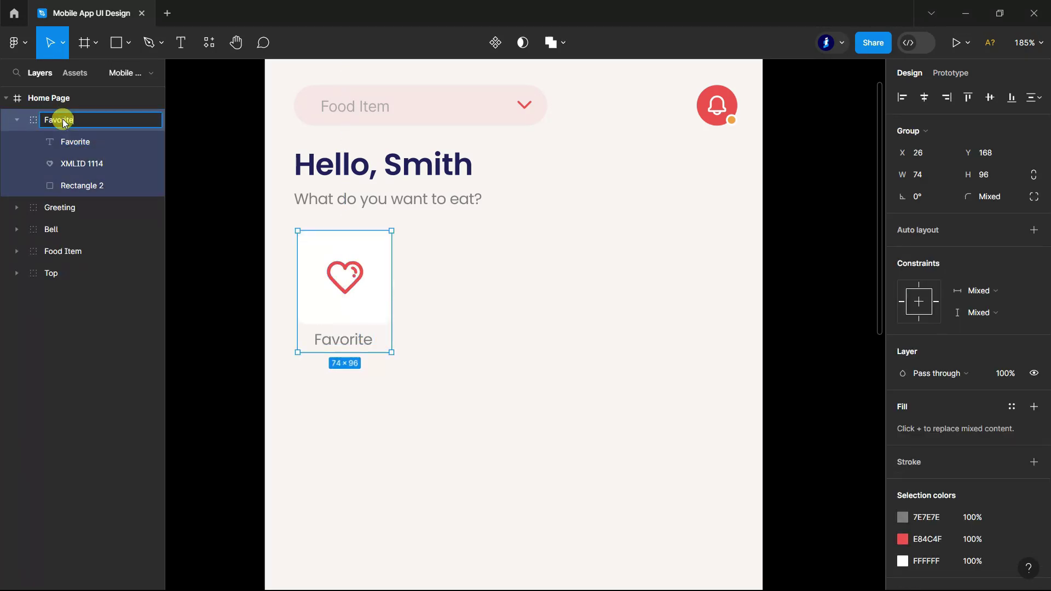
{"action": "left_click", "coordinate": [17, 120]}
- Duplicate the Favorite card and place the copy to its right
{"action": "left_click_drag", "start_coordinate": [353, 282], "coordinate": [464, 283], "text": "alt"}
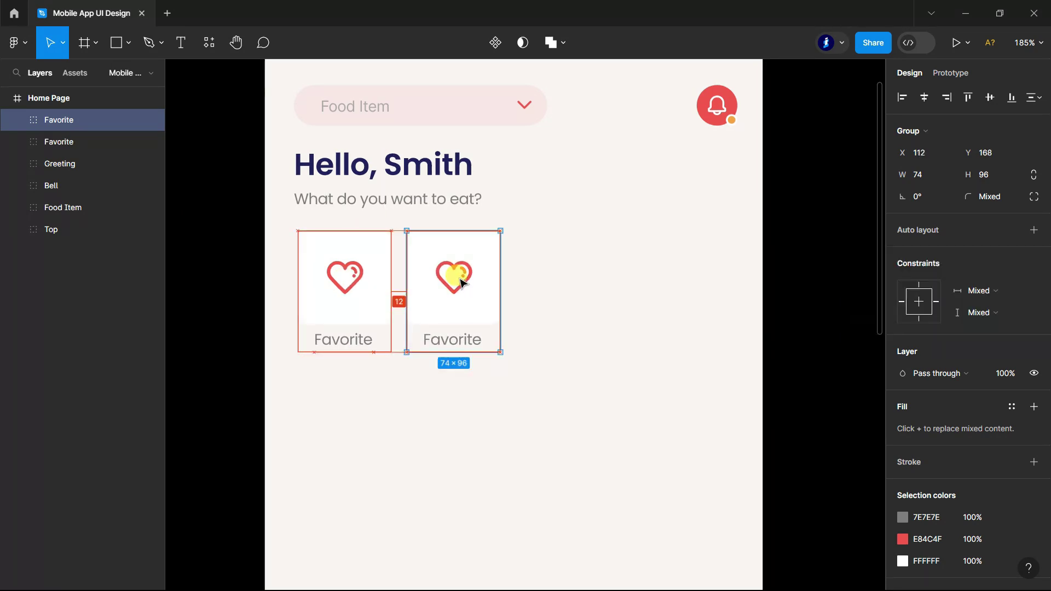
{"action": "key", "text": "ctrl+z"}
{"action": "key", "text": "ctrl+z"}
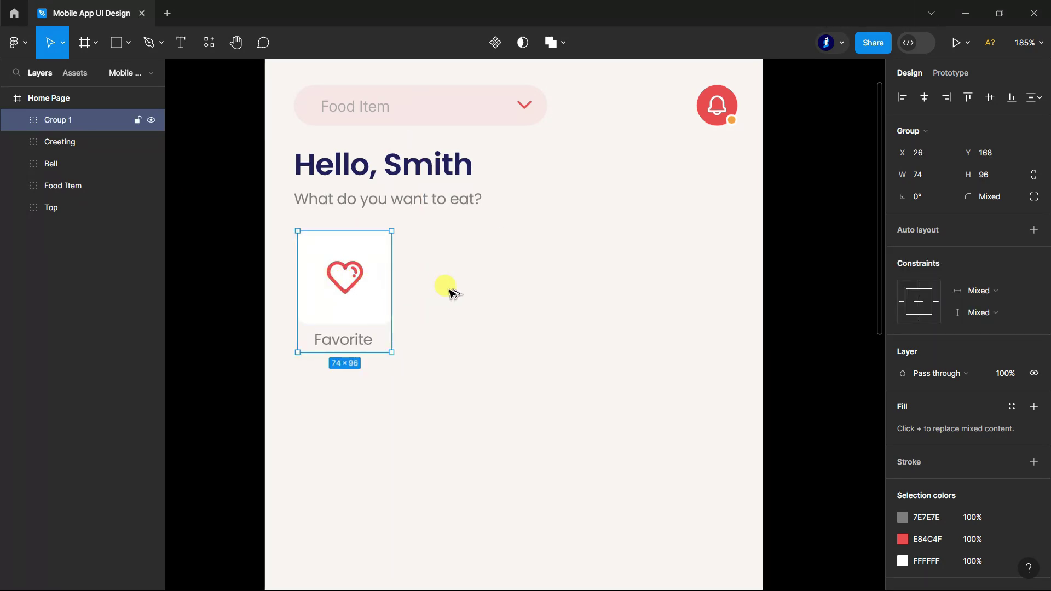
{"action": "left_click_drag", "start_coordinate": [357, 275], "coordinate": [468, 276], "text": "alt"}
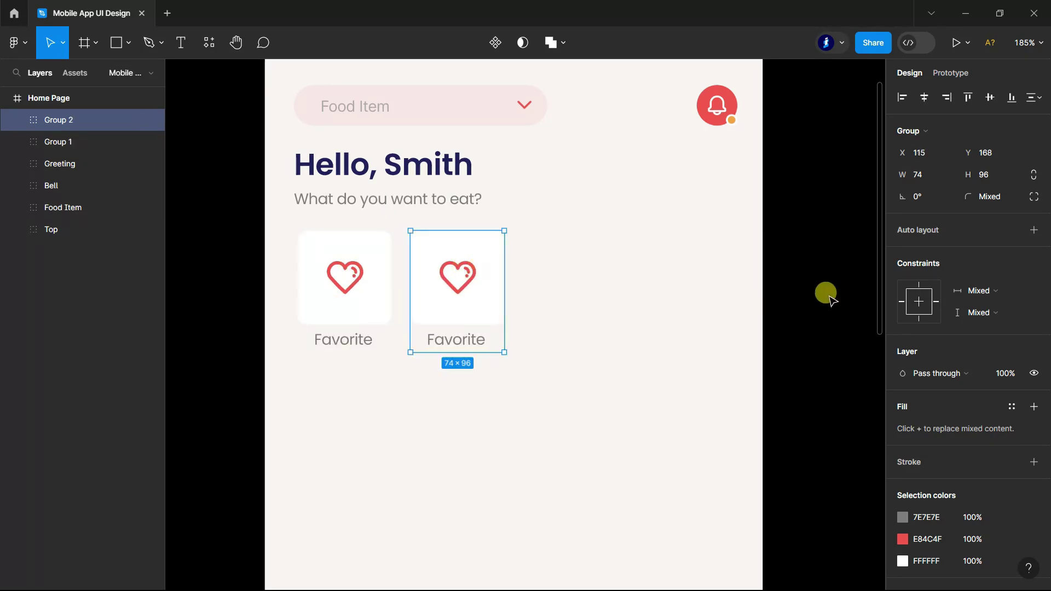
{"action": "left_click", "coordinate": [810, 286]}
- Change the copy's label to 'Cheap' and centre it under its tile
{"action": "left_click", "coordinate": [181, 42]}
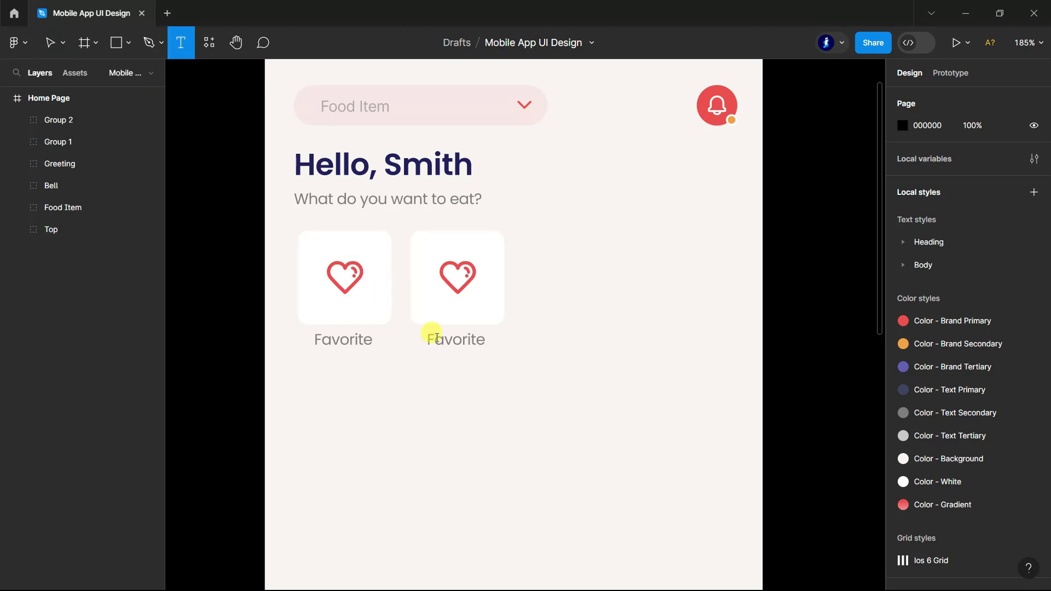
{"action": "scroll", "coordinate": [435, 331], "scroll_direction": "up", "scroll_amount": 5}
{"action": "left_click", "coordinate": [441, 329]}
{"action": "double_click", "coordinate": [443, 323]}
{"action": "type", "text": "Cheap"}
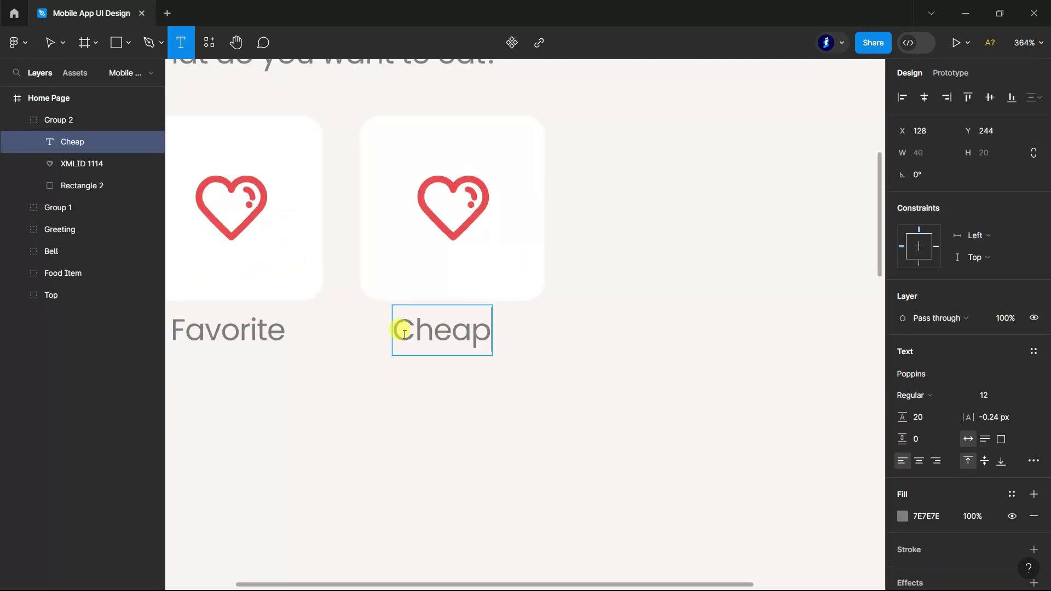
{"action": "key", "text": "Escape"}
{"action": "left_click_drag", "start_coordinate": [435, 332], "coordinate": [445, 335]}
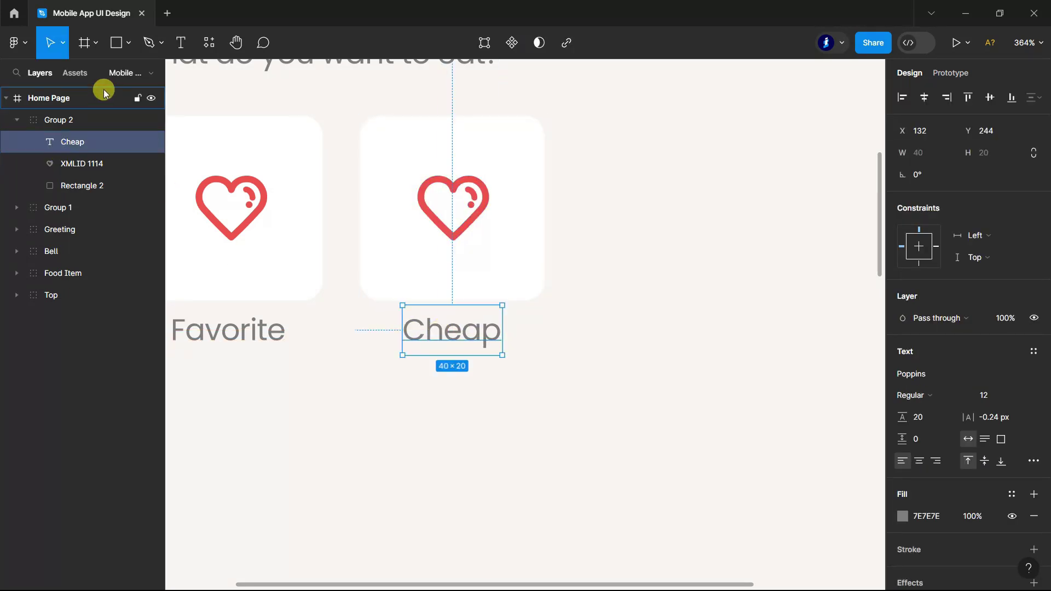
- Rename the two card groups 'Favorite' and 'Cheap' in Layers
{"action": "left_click", "coordinate": [17, 208]}
{"action": "left_click", "coordinate": [74, 230]}
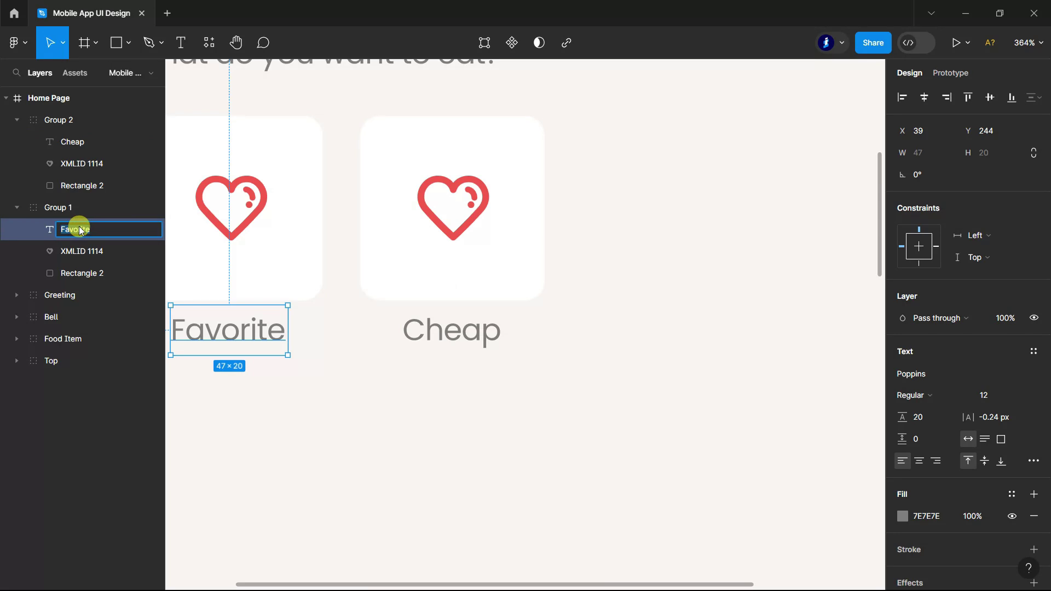
{"action": "double_click", "coordinate": [55, 208]}
{"action": "type", "text": "Favorite"}
{"action": "key", "text": "Return"}
{"action": "left_click", "coordinate": [71, 142]}
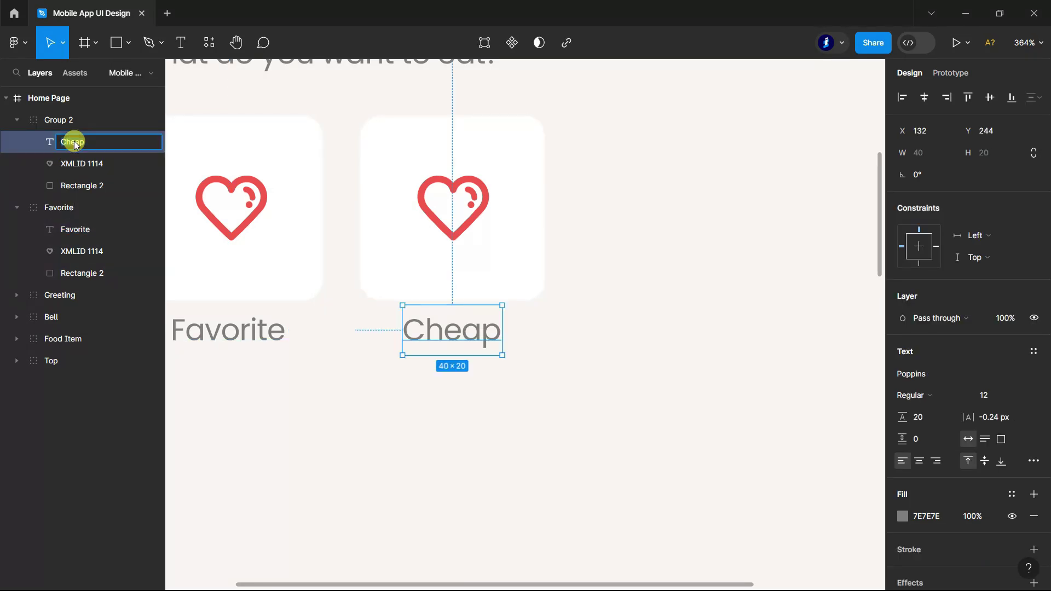
{"action": "double_click", "coordinate": [60, 121]}
{"action": "type", "text": "Cheap"}
{"action": "left_click", "coordinate": [234, 98]}
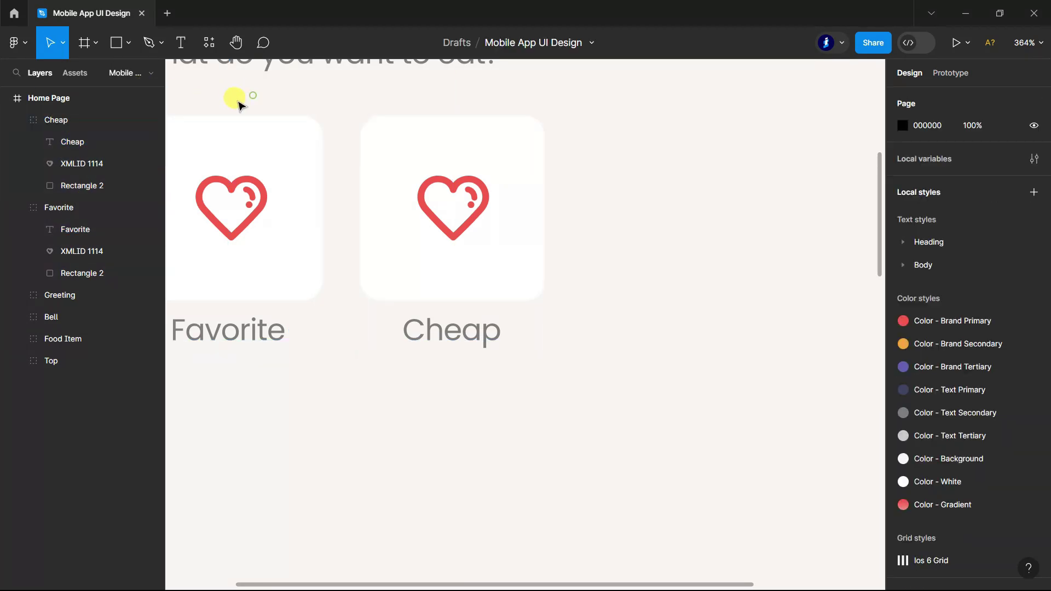
- Replace the Cheap card's heart with the pasted red price-tag icon
{"action": "left_click", "coordinate": [474, 211]}
{"action": "key", "text": "ctrl+v"}
{"action": "mouse_move", "coordinate": [410, 171]}
{"action": "left_mouse_down"}
{"action": "mouse_move", "coordinate": [446, 225]}
{"action": "mouse_move", "coordinate": [476, 239]}
{"action": "left_mouse_up"}
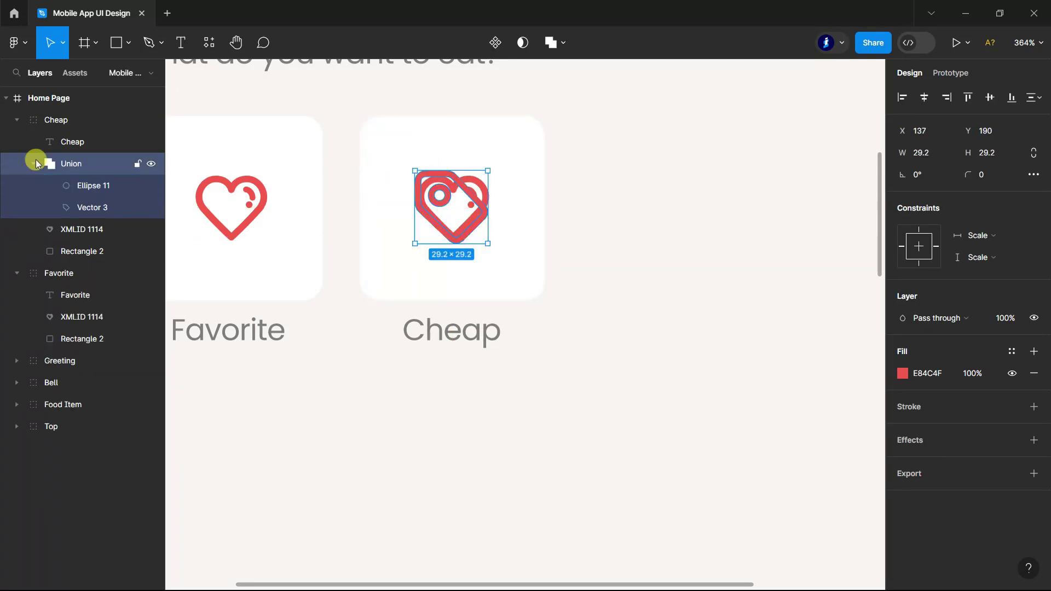
{"action": "left_click", "coordinate": [34, 164]}
{"action": "left_click", "coordinate": [64, 187]}
{"action": "key", "text": "Delete"}
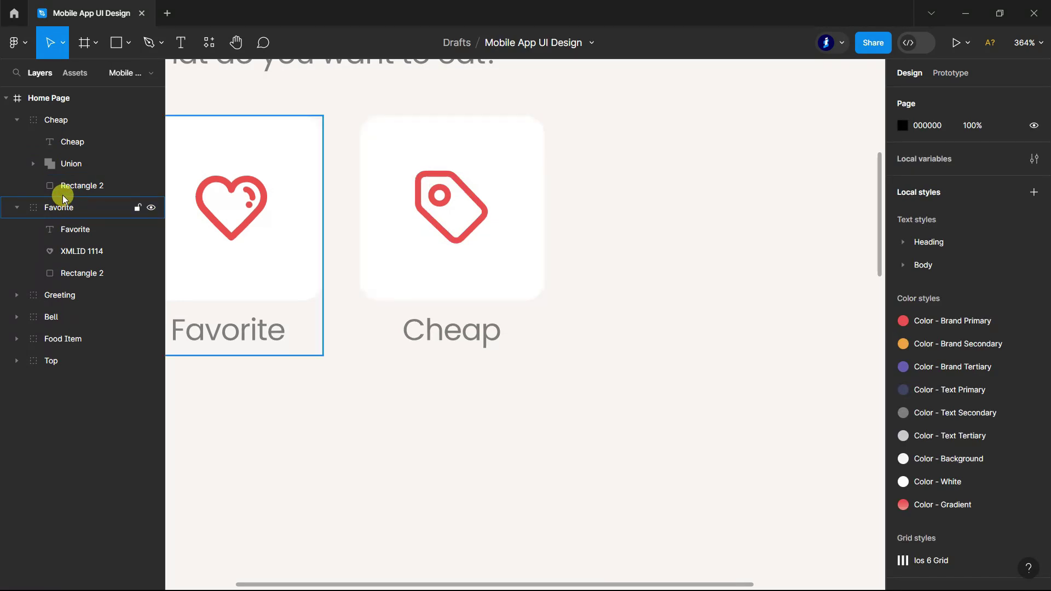
- Duplicate the Favorite and Cheap card groups side by side to the right
{"action": "left_click", "coordinate": [17, 119]}
{"action": "left_click", "coordinate": [17, 141]}
{"action": "left_click", "coordinate": [60, 142]}
{"action": "left_click", "coordinate": [55, 120], "text": "shift"}
{"action": "scroll", "coordinate": [405, 180], "scroll_direction": "down", "scroll_amount": 5}
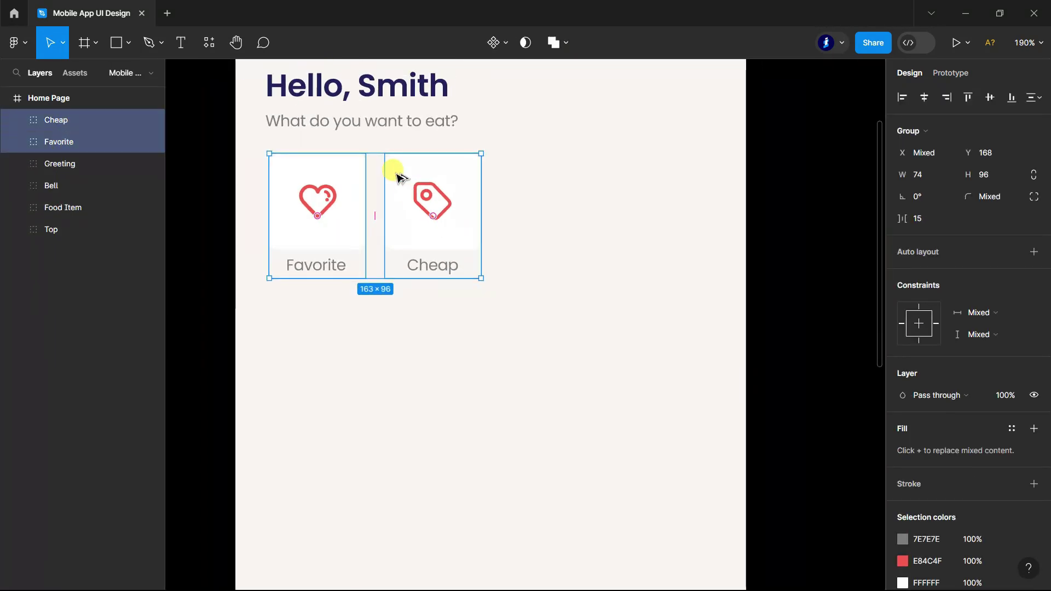
{"action": "left_click_drag", "start_coordinate": [408, 181], "coordinate": [635, 183]}
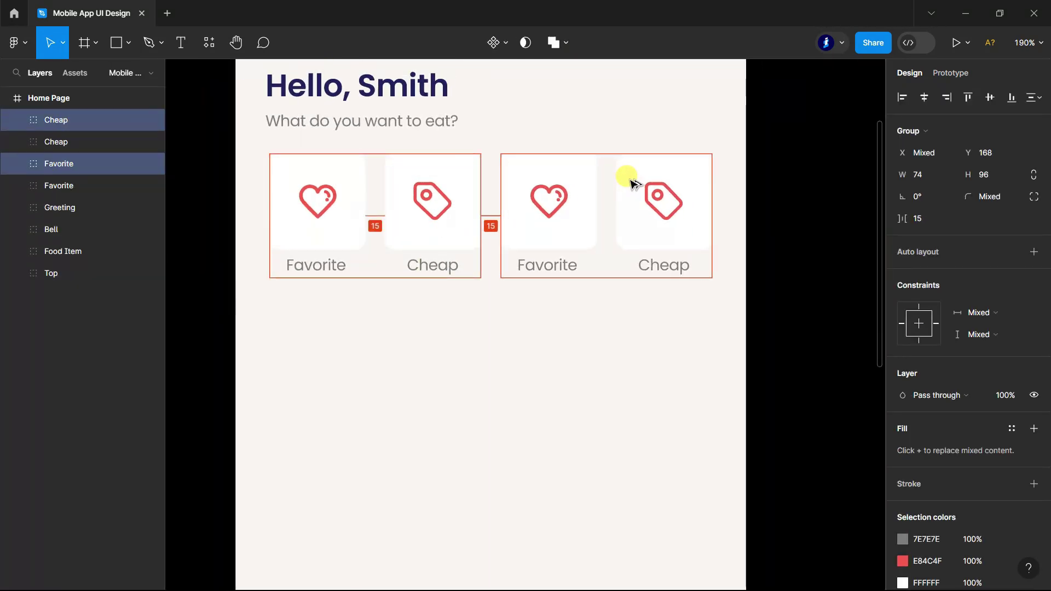
{"action": "left_click", "coordinate": [794, 238]}
- Replace the third card's heart icon with the pasted trending-up icon
{"action": "scroll", "coordinate": [616, 350], "scroll_direction": "down", "scroll_amount": 3}
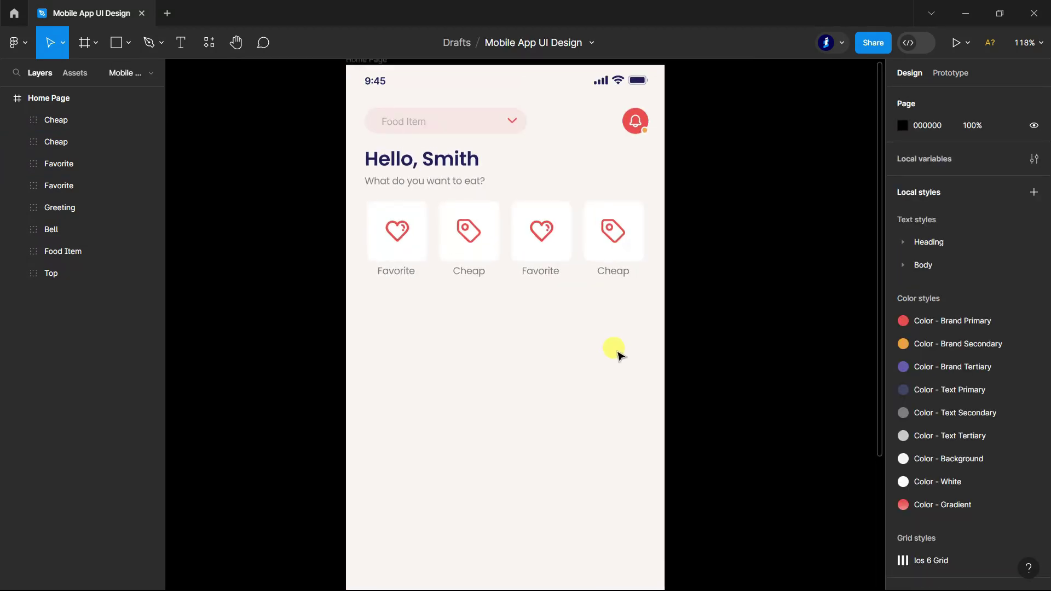
{"action": "scroll", "coordinate": [591, 298], "scroll_direction": "up", "scroll_amount": 2}
{"action": "scroll", "coordinate": [463, 240], "scroll_direction": "up", "scroll_amount": 5}
{"action": "double_click", "coordinate": [462, 241]}
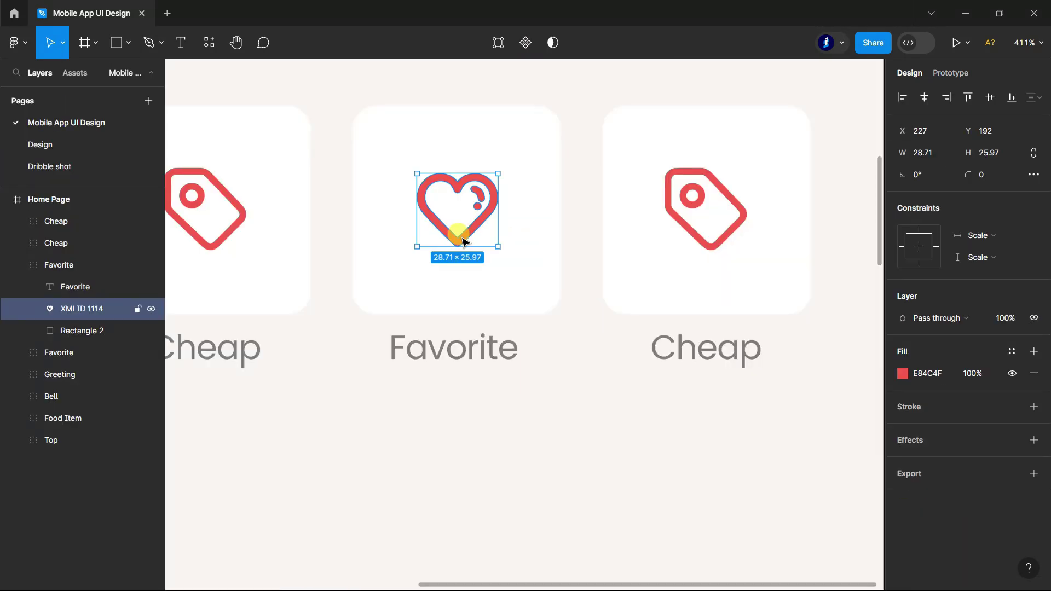
{"action": "key", "text": "ctrl+v"}
{"action": "left_click", "coordinate": [77, 375]}
{"action": "key", "text": "Delete"}
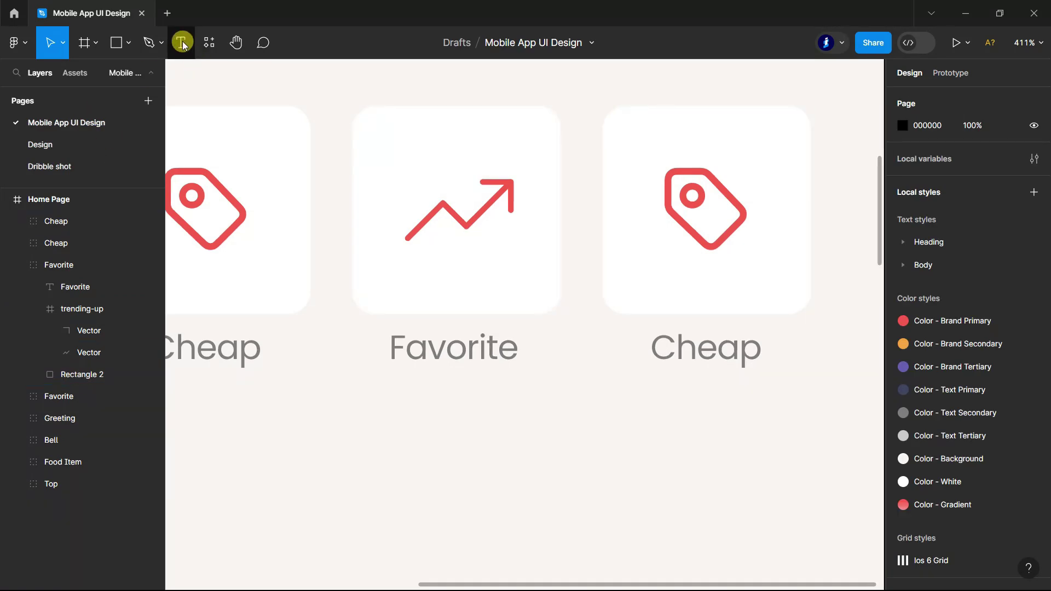
- Change the third card's label to 'Trend' and centre it under the card
{"action": "left_click", "coordinate": [182, 43]}
{"action": "left_click_drag", "start_coordinate": [395, 345], "coordinate": [521, 348]}
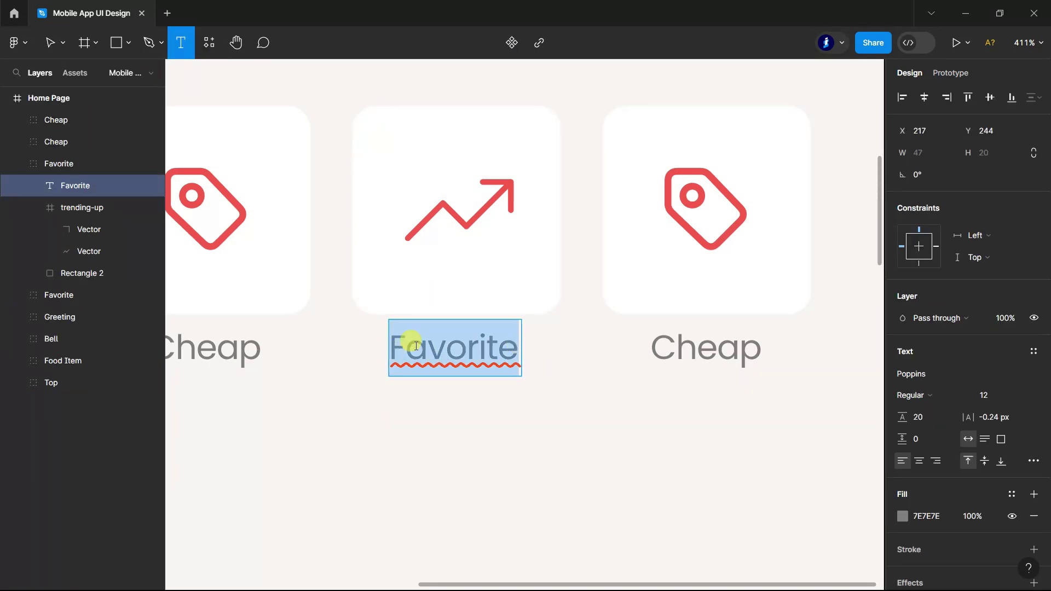
{"action": "type", "text": "Trend"}
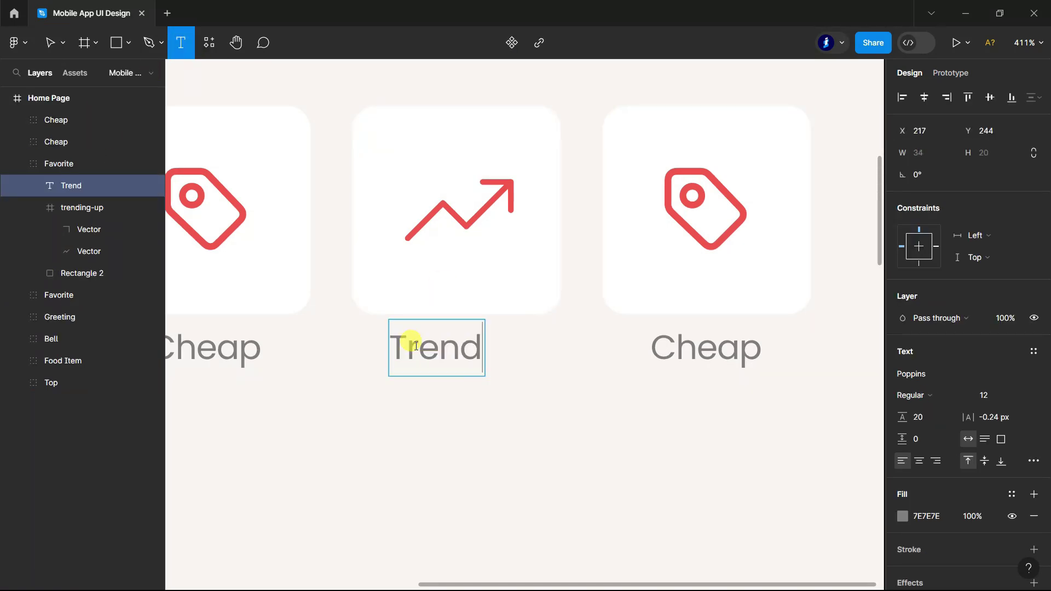
{"action": "left_click", "coordinate": [49, 55]}
{"action": "left_click_drag", "start_coordinate": [433, 351], "coordinate": [459, 357]}
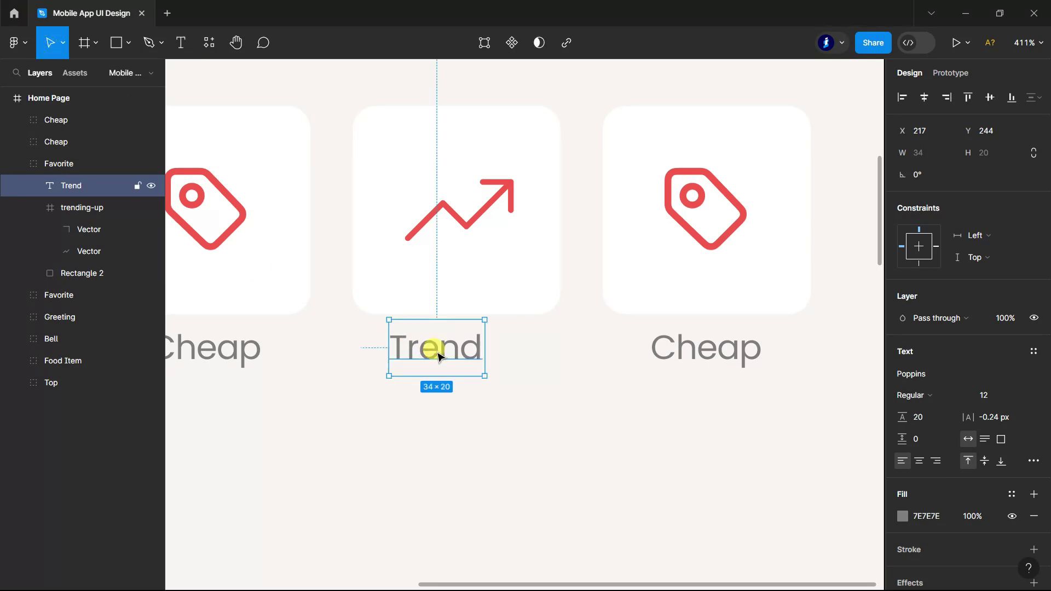
{"action": "left_click", "coordinate": [184, 44]}
- Rename the third card's group to Trend and move it above the second Cheap layer
{"action": "double_click", "coordinate": [64, 165]}
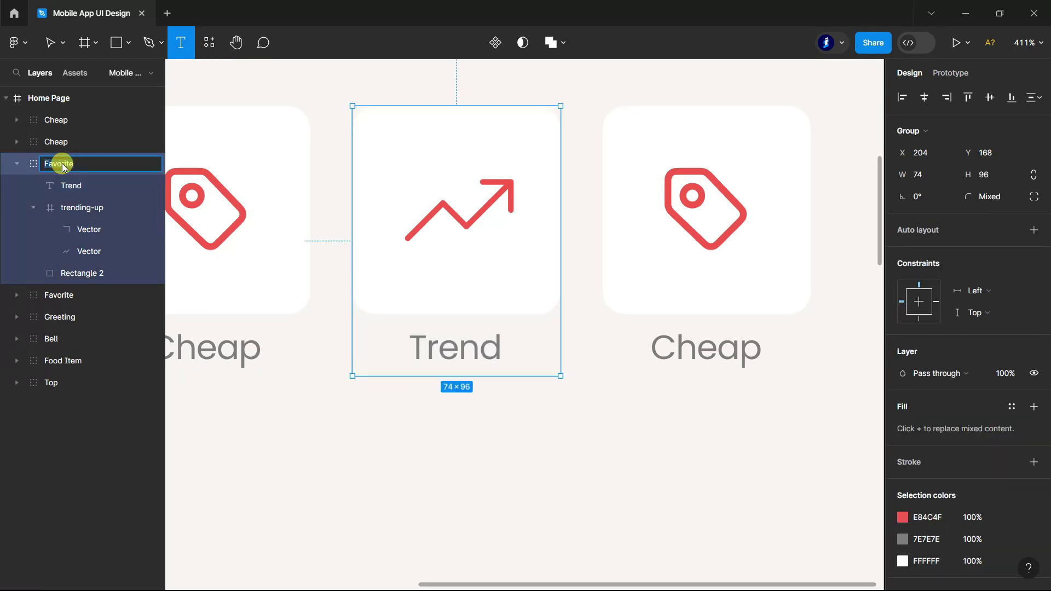
{"action": "type", "text": "Trend"}
{"action": "left_click", "coordinate": [34, 208]}
{"action": "left_click", "coordinate": [16, 163]}
{"action": "left_click_drag", "start_coordinate": [58, 164], "coordinate": [63, 133]}
- Relabel the last card 'More', centre the label, and rename its group More
{"action": "left_click_drag", "start_coordinate": [656, 344], "coordinate": [763, 345]}
{"action": "type", "text": "More"}
{"action": "key", "text": "Escape"}
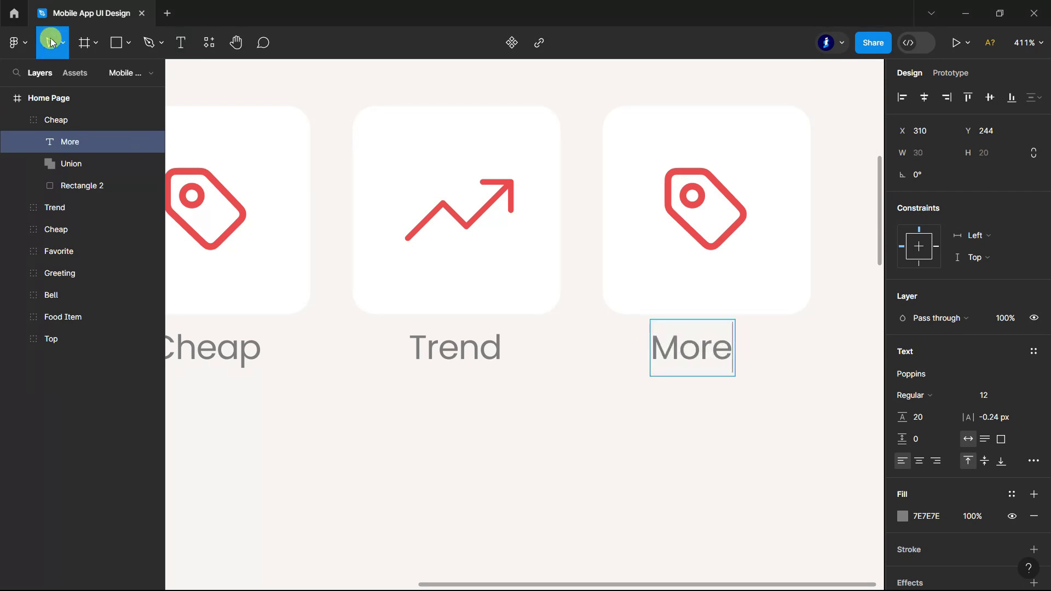
{"action": "mouse_move", "coordinate": [698, 356]}
{"action": "left_mouse_down"}
{"action": "mouse_move", "coordinate": [719, 356]}
{"action": "mouse_move", "coordinate": [706, 359]}
{"action": "left_mouse_up"}
{"action": "left_click", "coordinate": [180, 41]}
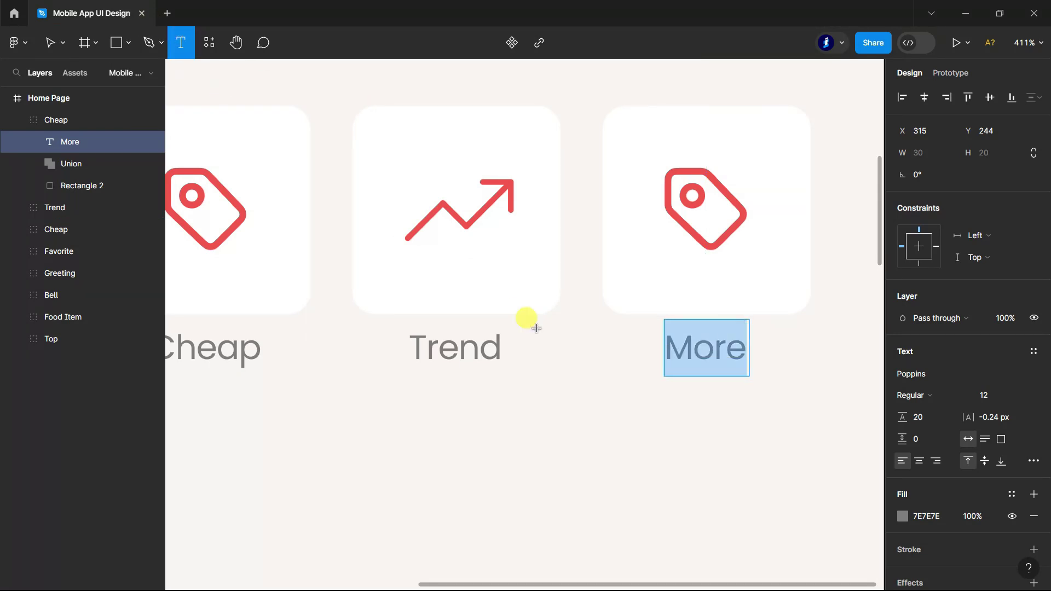
{"action": "double_click", "coordinate": [56, 120]}
{"action": "type", "text": "More"}
{"action": "key", "text": "Return"}
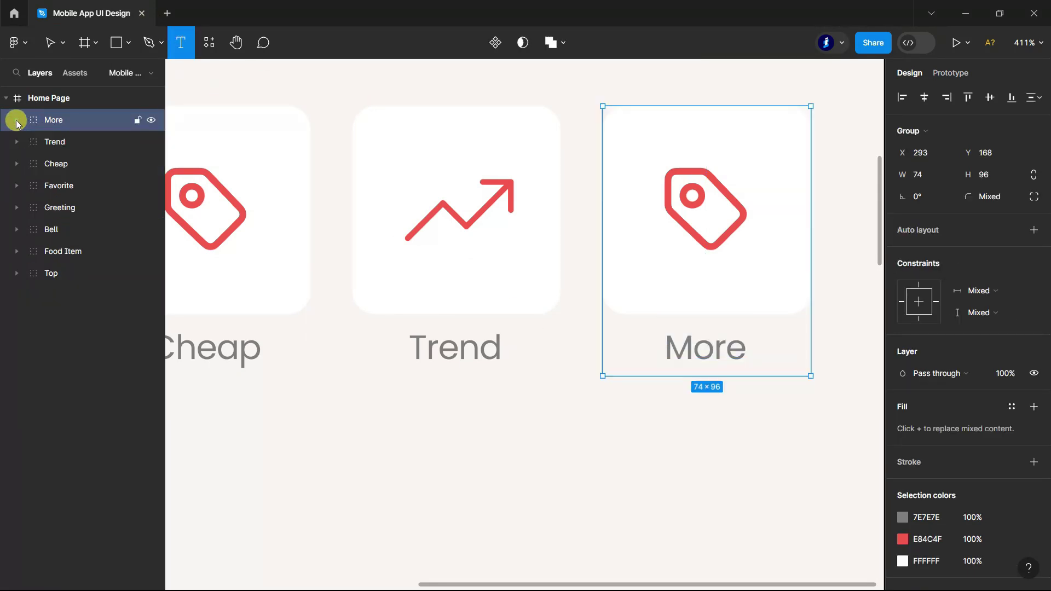
- Swap the price tag for the four pasted dots, centred in the More card
{"action": "key", "text": "ctrl+v"}
{"action": "left_click", "coordinate": [60, 252]}
{"action": "key", "text": "Delete"}
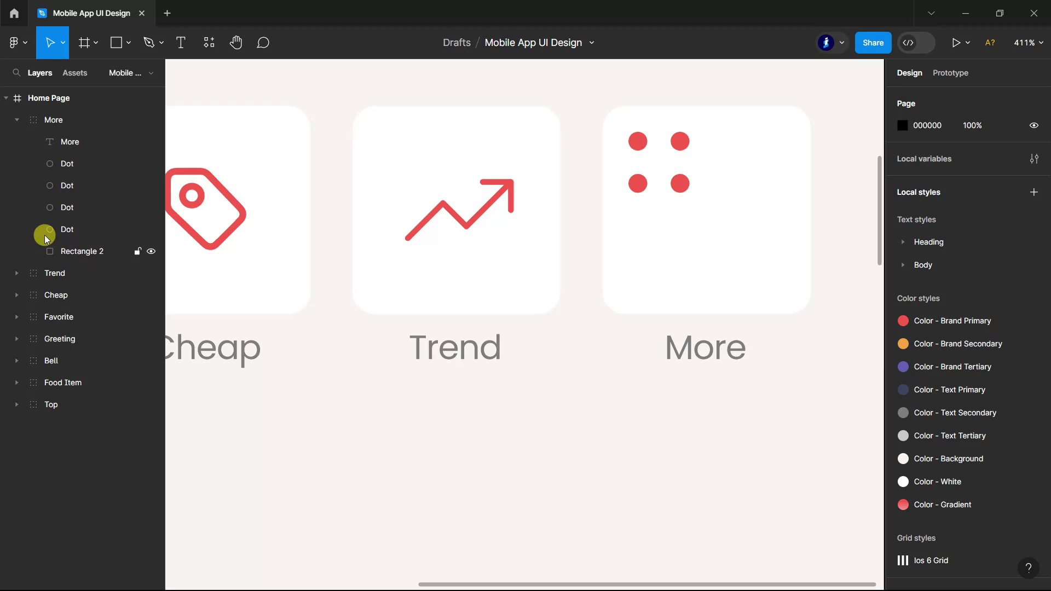
{"action": "left_click", "coordinate": [64, 142]}
{"action": "left_click", "coordinate": [67, 165], "text": "shift"}
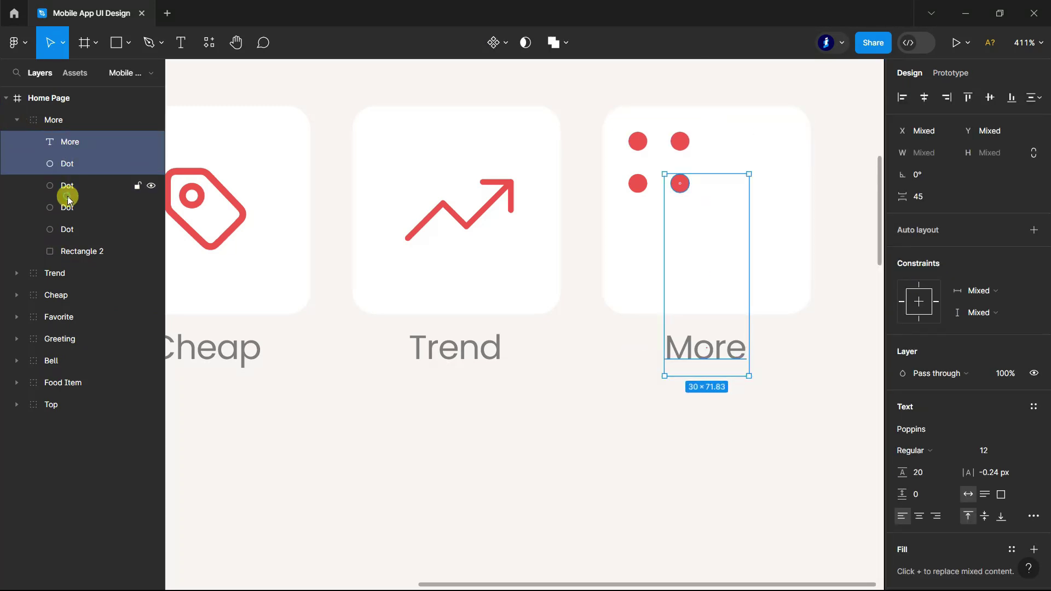
{"action": "left_click", "coordinate": [68, 208]}
{"action": "left_click", "coordinate": [68, 229], "text": "shift"}
{"action": "left_click", "coordinate": [68, 186], "text": "shift"}
{"action": "left_click", "coordinate": [68, 163], "text": "shift"}
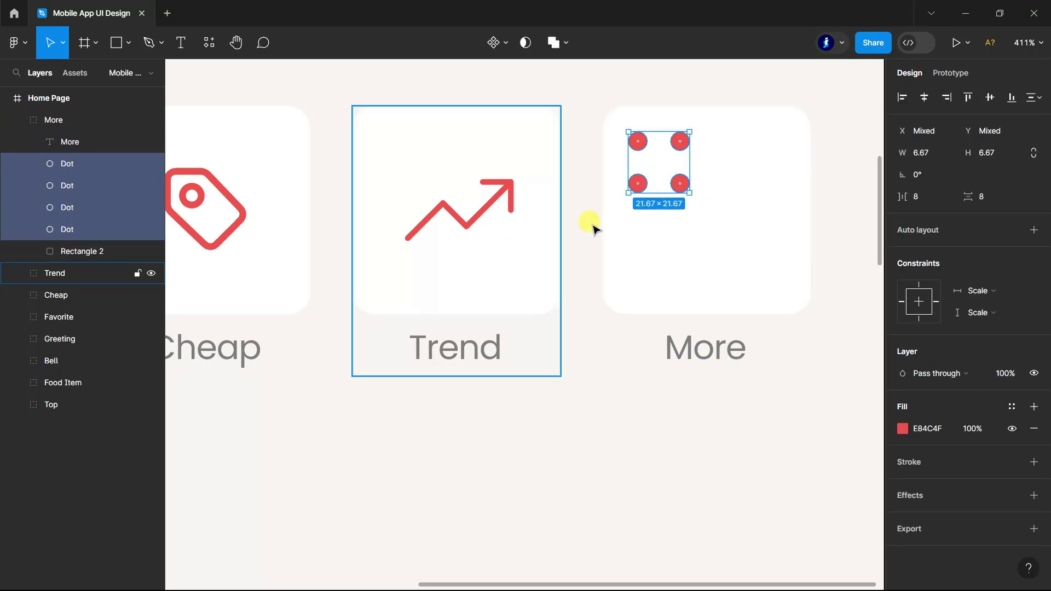
{"action": "left_click_drag", "start_coordinate": [668, 158], "coordinate": [717, 206]}
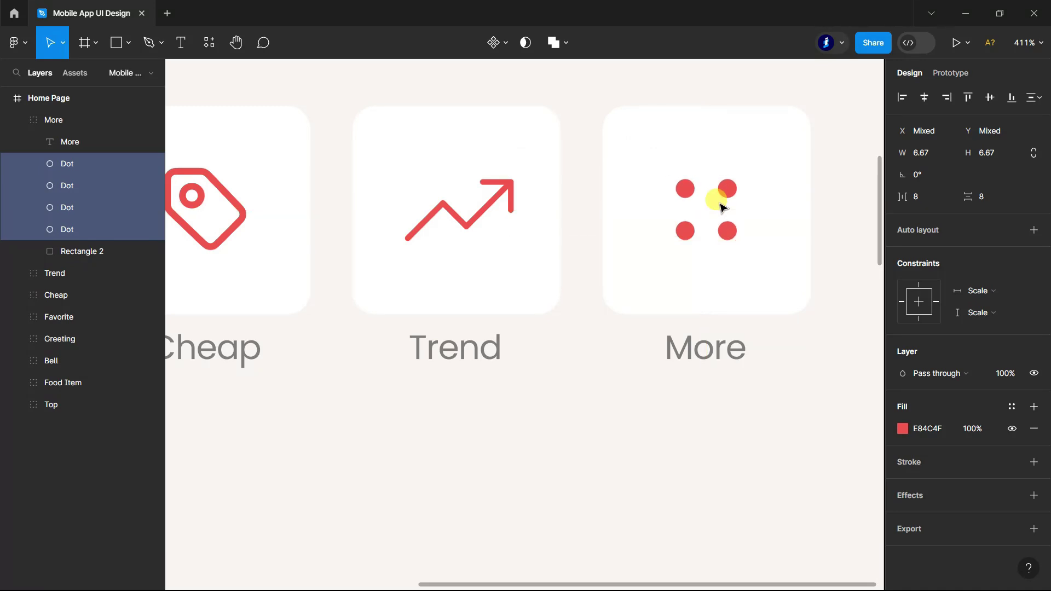
{"action": "scroll", "coordinate": [799, 295], "scroll_direction": "down", "scroll_amount": 5}
{"action": "left_click", "coordinate": [417, 304]}
- Group the Favorite, Cheap, Trend and More cards into one group named Categories
{"action": "scroll", "coordinate": [797, 352], "scroll_direction": "up", "scroll_amount": 3}
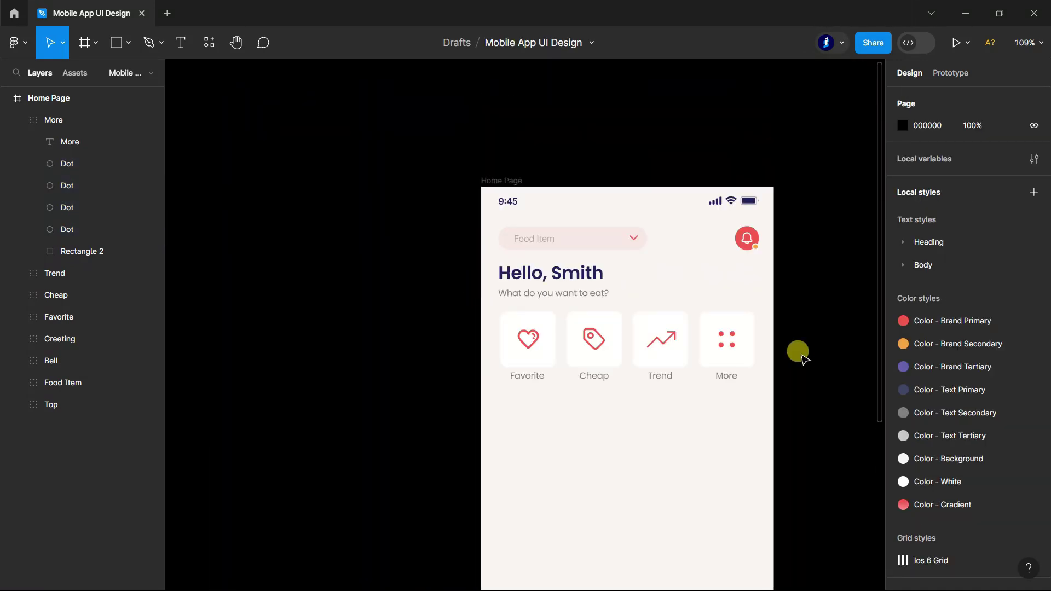
{"action": "scroll", "coordinate": [799, 350], "scroll_direction": "down", "scroll_amount": 3}
{"action": "scroll", "coordinate": [796, 344], "scroll_direction": "down", "scroll_amount": 2}
{"action": "scroll", "coordinate": [692, 364], "scroll_direction": "up", "scroll_amount": 3}
{"action": "scroll", "coordinate": [633, 344], "scroll_direction": "down", "scroll_amount": 1}
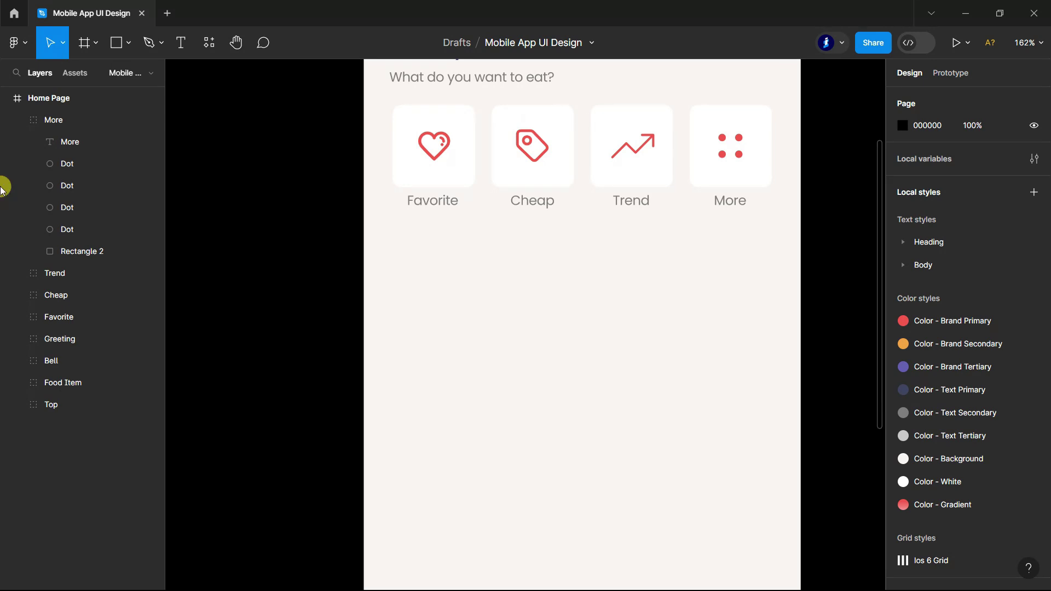
{"action": "left_click", "coordinate": [20, 120]}
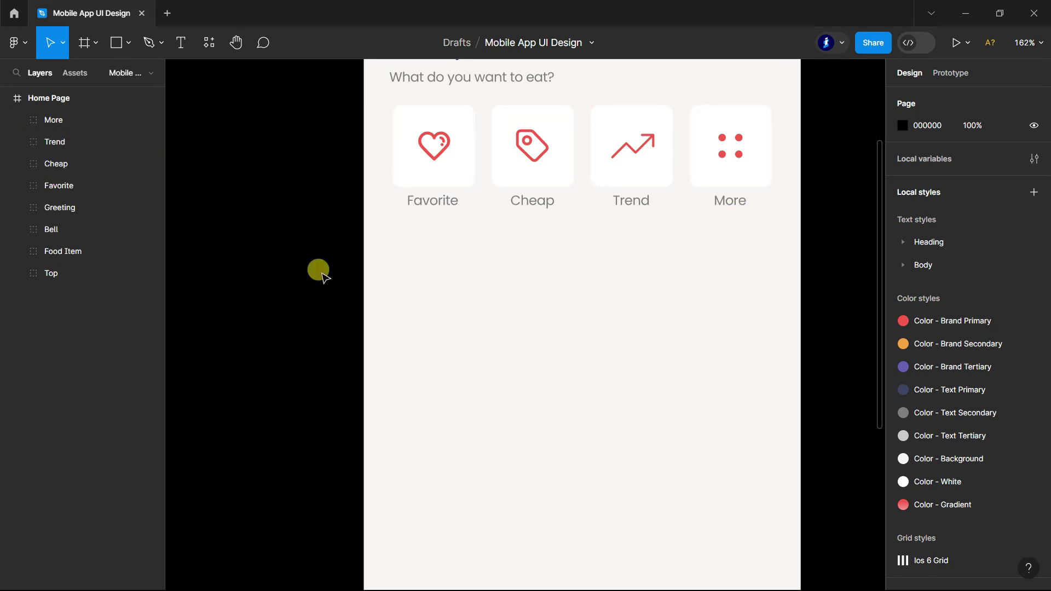
{"action": "left_click", "coordinate": [51, 184]}
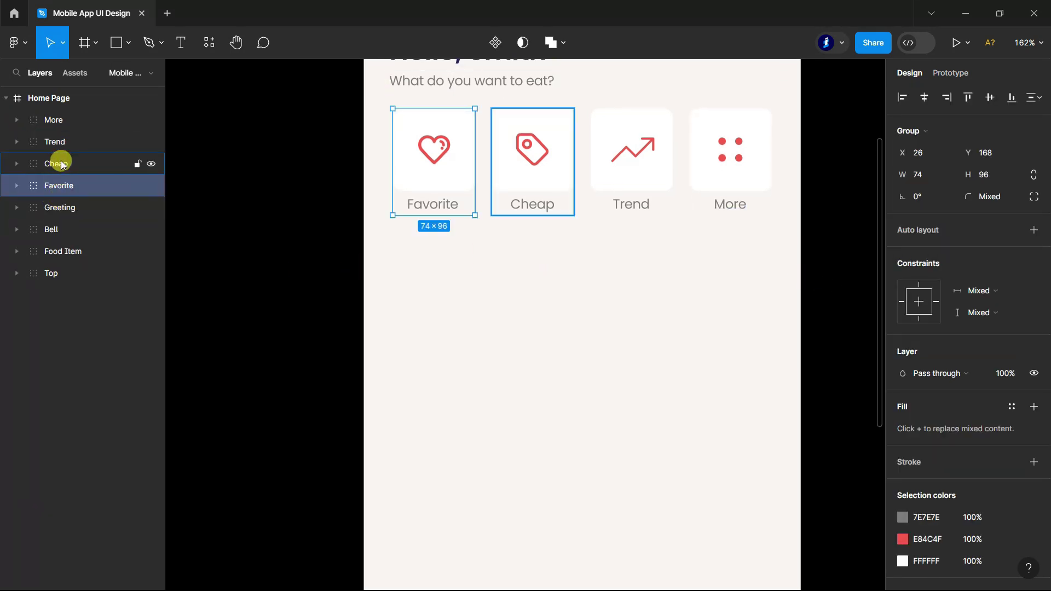
{"action": "left_click", "coordinate": [54, 142], "text": "shift"}
{"action": "left_click", "coordinate": [52, 123], "text": "shift"}
{"action": "key", "text": "ctrl+g"}
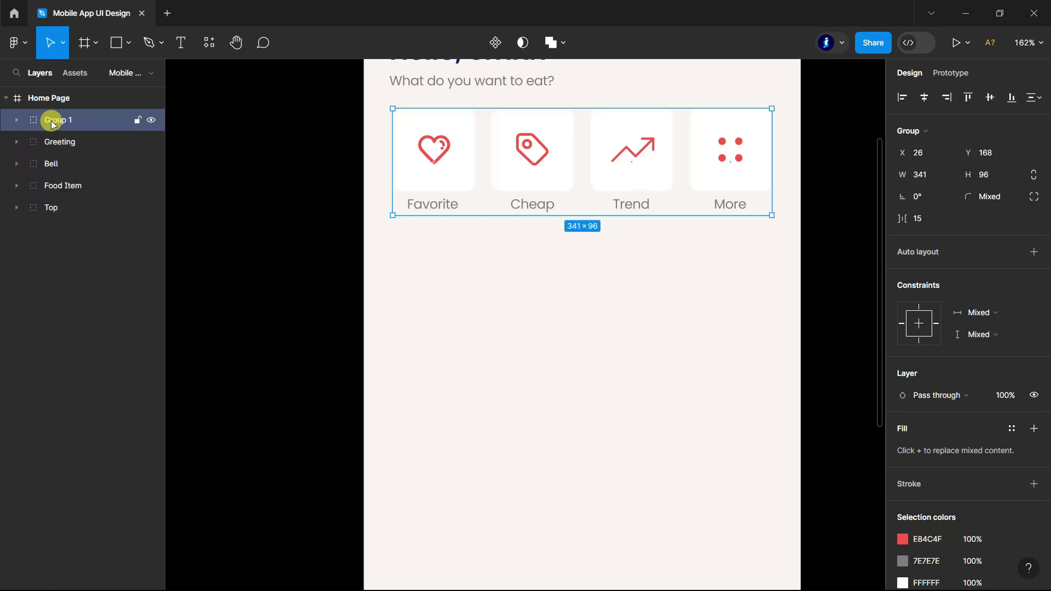
{"action": "type", "text": "Categories"}
{"action": "left_click", "coordinate": [446, 337]}
{"action": "scroll", "coordinate": [445, 337], "scroll_direction": "down", "scroll_amount": 5}
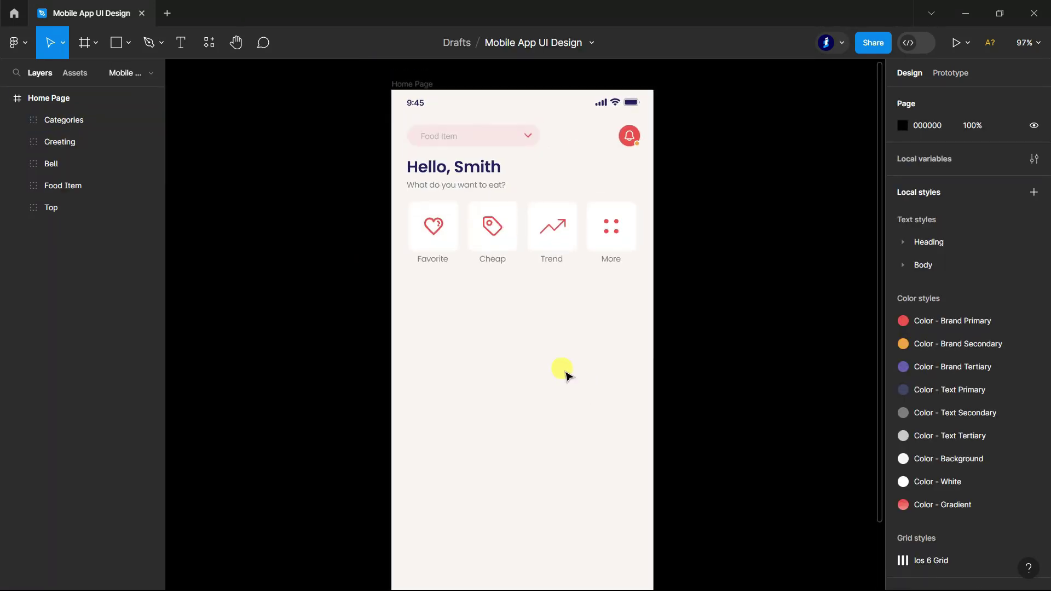
{"action": "left_click", "coordinate": [176, 46]}
{"action": "scroll", "coordinate": [513, 337], "scroll_direction": "up", "scroll_amount": 3}
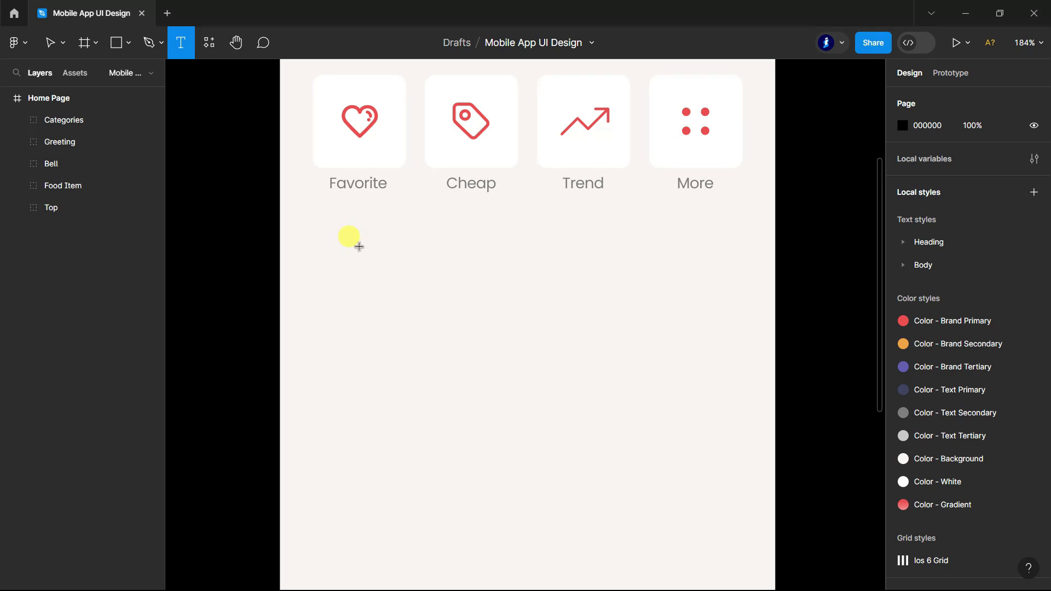
- Add a 'Today's Promo' text box below the cards and enlarge its font
{"action": "left_click", "coordinate": [346, 256]}
{"action": "type", "text": "Today,s"}
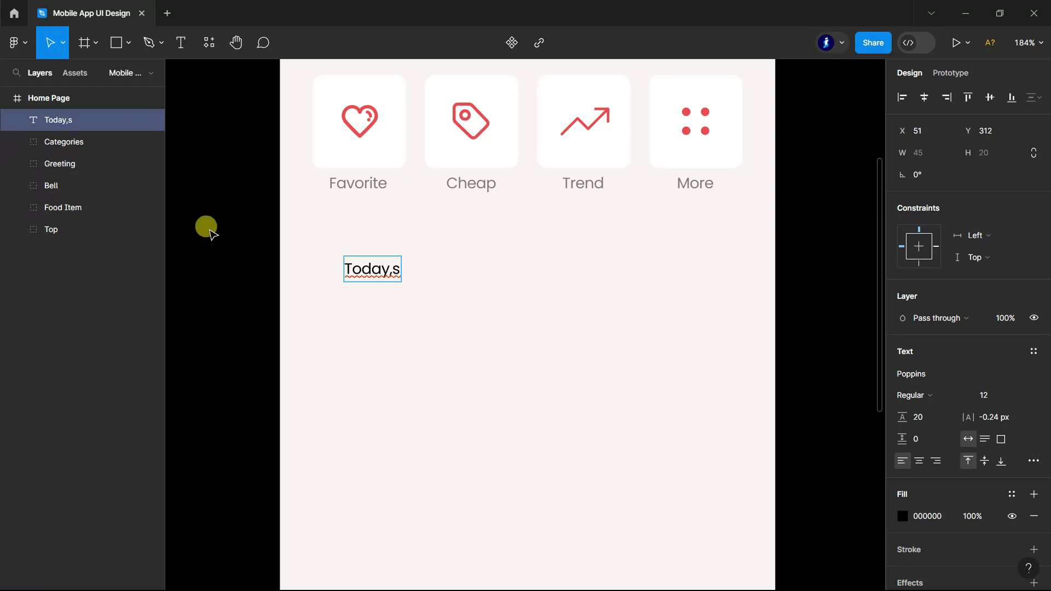
{"action": "type", "text": " Promo"}
{"action": "key", "text": "Escape"}
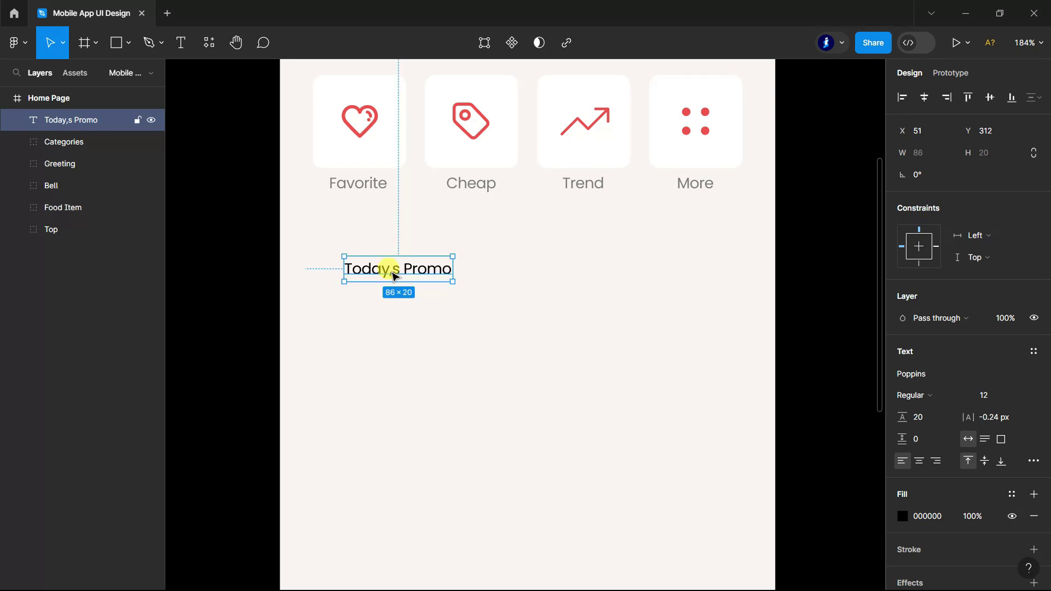
{"action": "double_click", "coordinate": [392, 270]}
{"action": "left_click", "coordinate": [392, 270]}
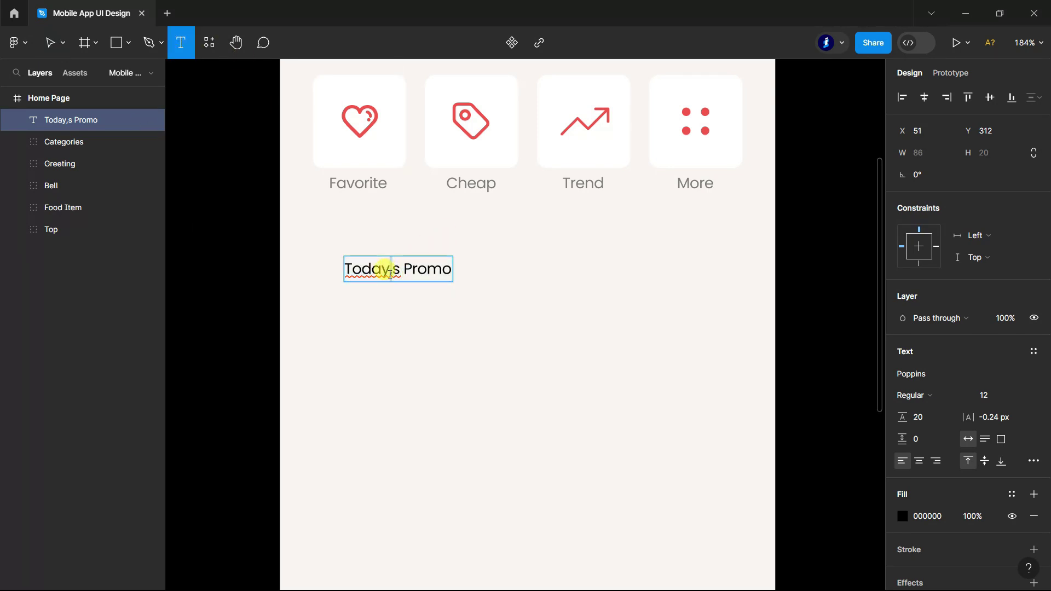
{"action": "type", "text": "'"}
{"action": "key", "text": "ctrl+a"}
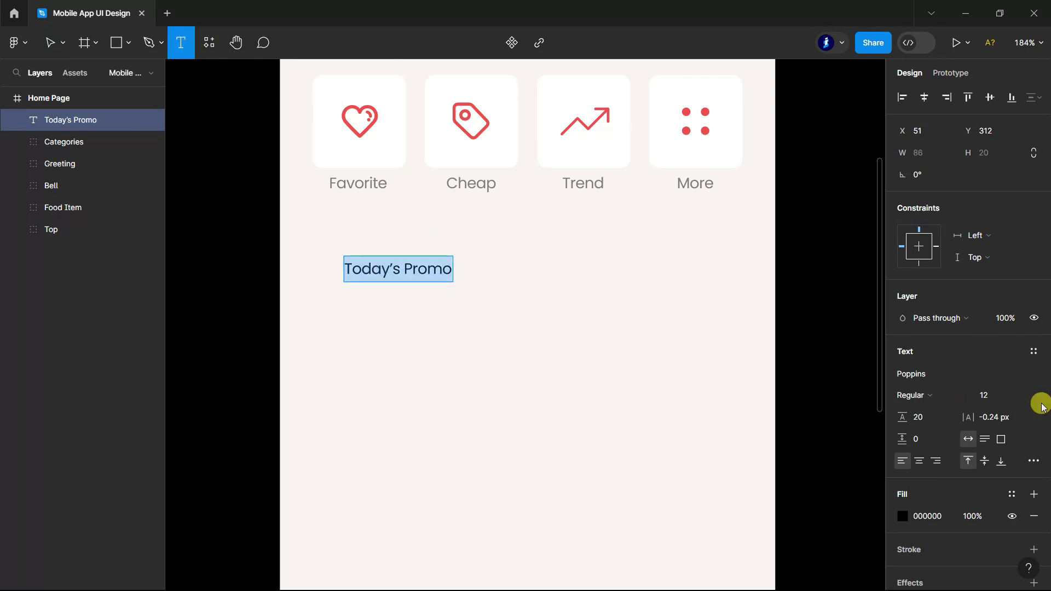
{"action": "left_click", "coordinate": [1022, 395]}
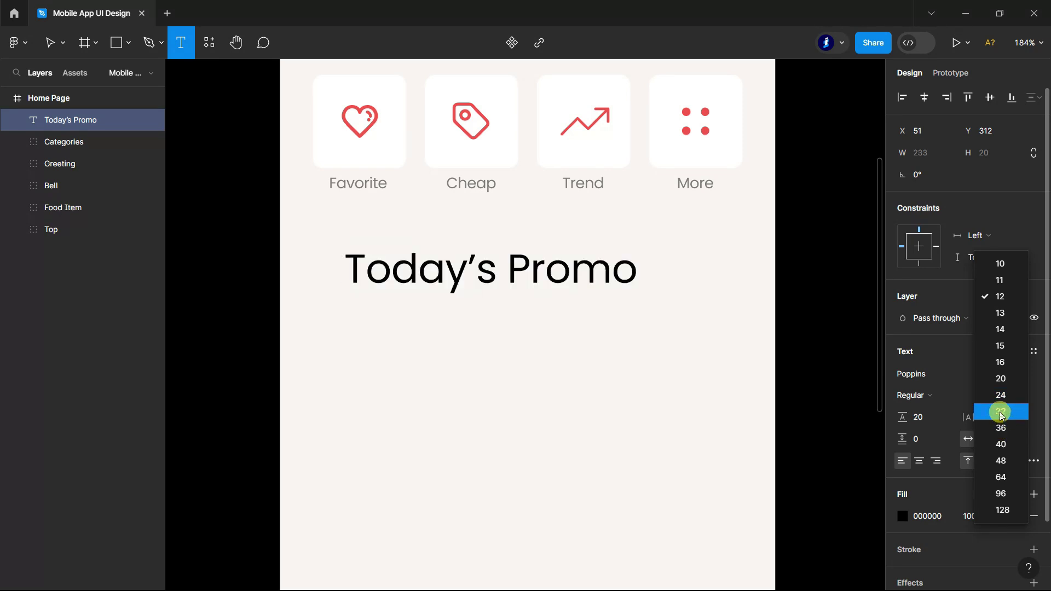
{"action": "left_click", "coordinate": [1000, 411]}
{"action": "scroll", "coordinate": [270, 304], "scroll_direction": "down", "scroll_amount": 5}
{"action": "left_click", "coordinate": [49, 42]}
- Align the heading with the cards' left edge and set it to 24 SemiBold
{"action": "double_click", "coordinate": [417, 173]}
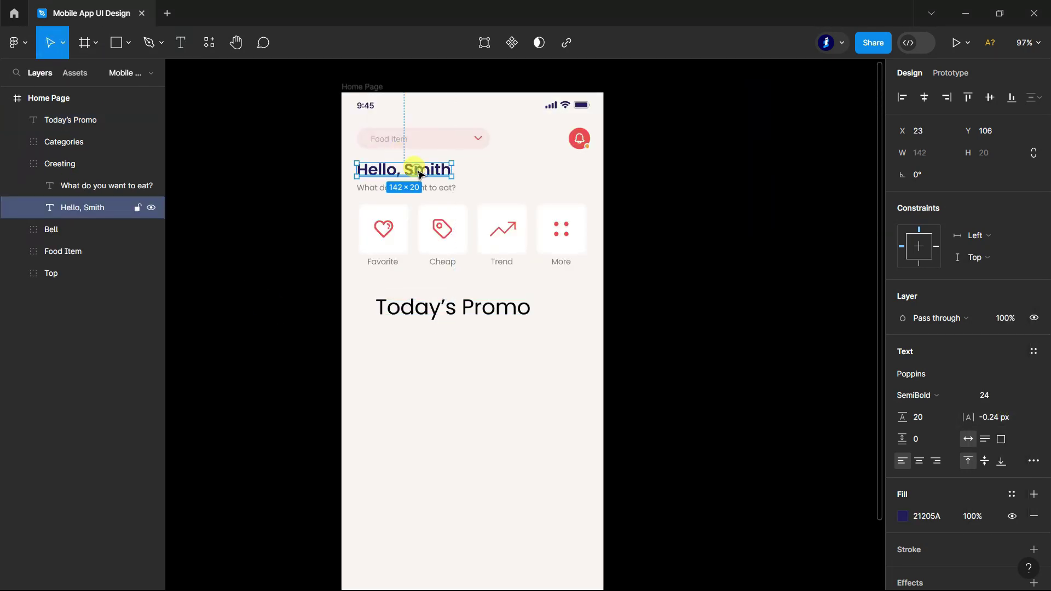
{"action": "scroll", "coordinate": [434, 335], "scroll_direction": "up", "scroll_amount": 5}
{"action": "left_click", "coordinate": [445, 298]}
{"action": "left_click_drag", "start_coordinate": [445, 298], "coordinate": [415, 290]}
{"action": "left_click", "coordinate": [1024, 395]}
{"action": "left_click", "coordinate": [958, 394]}
{"action": "left_click", "coordinate": [952, 365]}
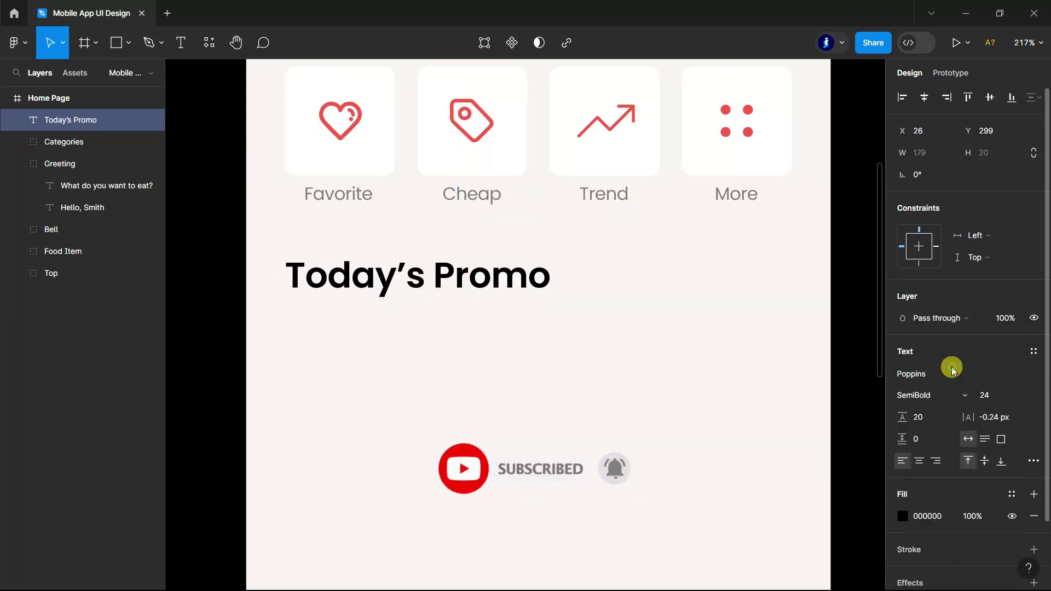
- Colour the heading with the greeting's dark navy using the eyedropper
{"action": "left_click", "coordinate": [904, 516]}
{"action": "left_click", "coordinate": [803, 516]}
{"action": "scroll", "coordinate": [500, 378], "scroll_direction": "down", "scroll_amount": 3, "text": "ctrl"}
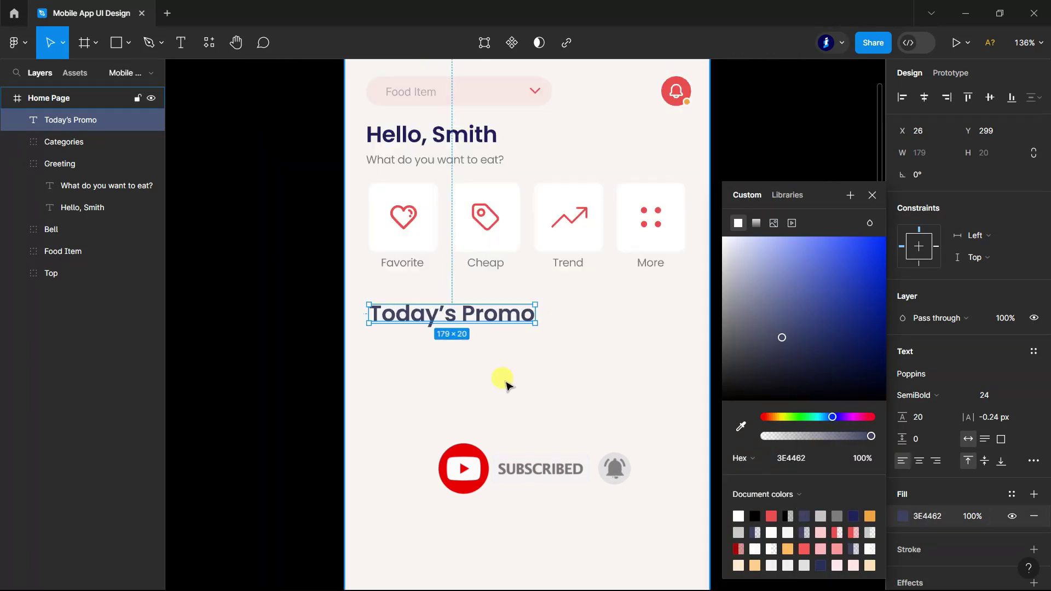
{"action": "left_click", "coordinate": [741, 426]}
{"action": "left_click", "coordinate": [462, 129]}
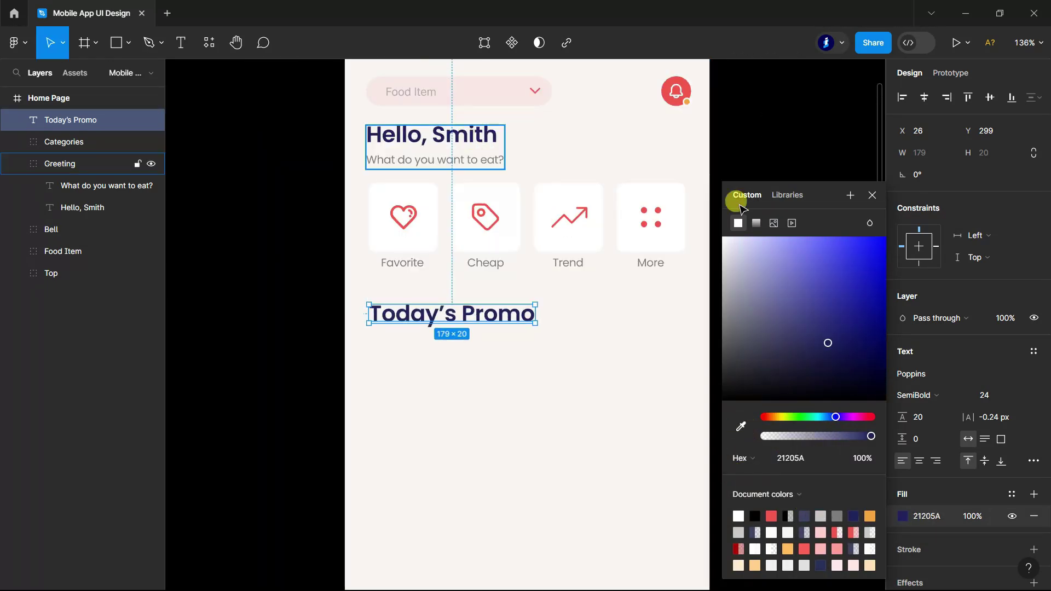
{"action": "left_click", "coordinate": [826, 199]}
{"action": "scroll", "coordinate": [767, 230], "scroll_direction": "down", "scroll_amount": 1}
{"action": "left_click", "coordinate": [469, 281]}
{"action": "left_click_drag", "start_coordinate": [469, 282], "coordinate": [471, 279]}
{"action": "key", "text": "Escape"}
{"action": "key", "text": "t"}
{"action": "scroll", "coordinate": [657, 274], "scroll_direction": "up", "scroll_amount": 5, "text": "ctrl"}
- Add a 'See all' label right of the heading, set to 12 Regular
{"action": "left_click", "coordinate": [628, 260]}
{"action": "type", "text": "See all"}
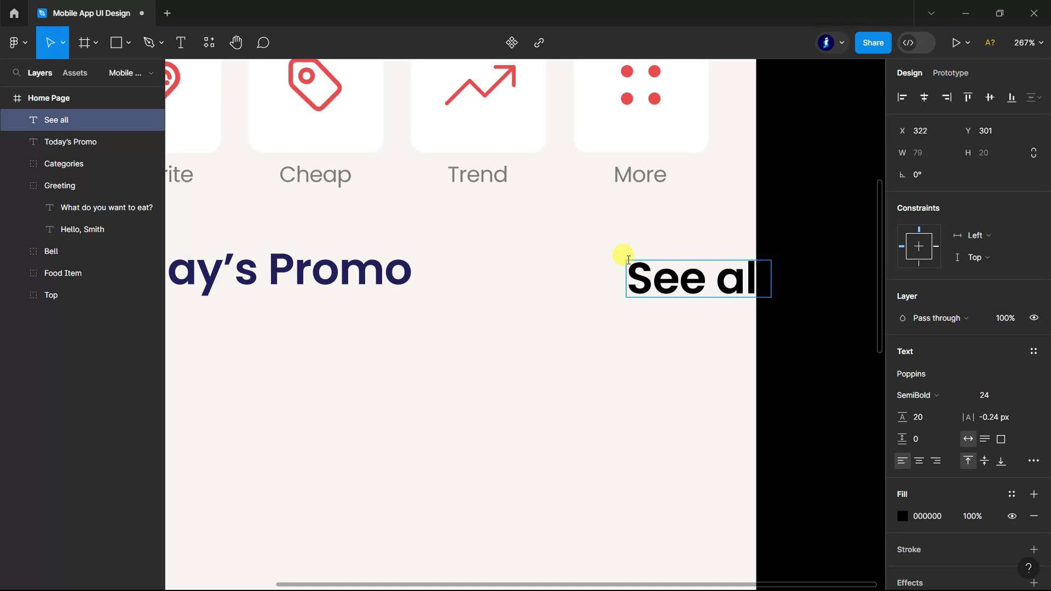
{"action": "key", "text": "ctrl+a"}
{"action": "left_click", "coordinate": [1014, 394]}
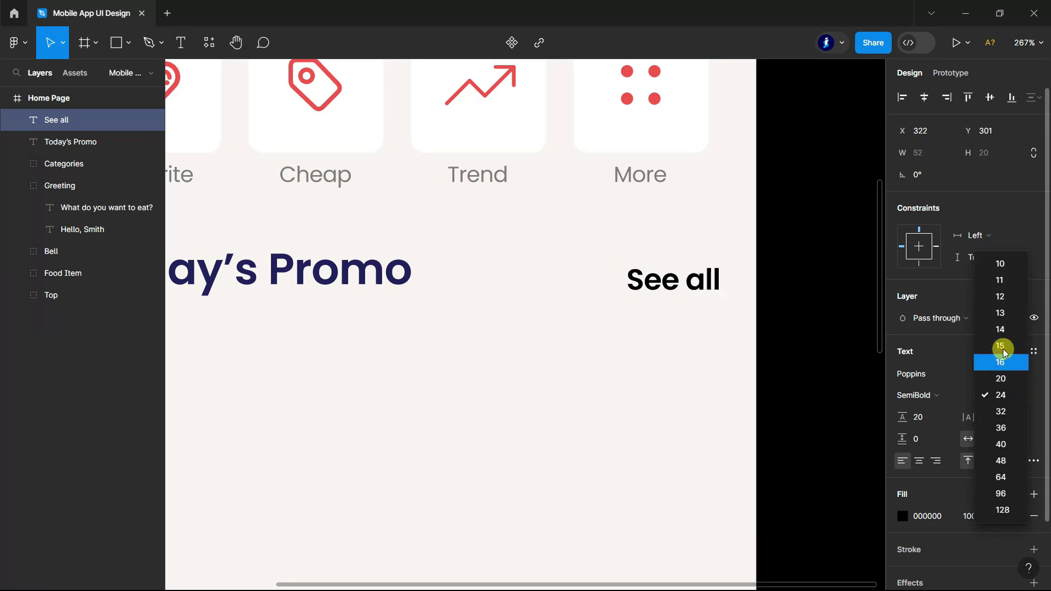
{"action": "left_click", "coordinate": [1009, 297]}
{"action": "left_click", "coordinate": [963, 397]}
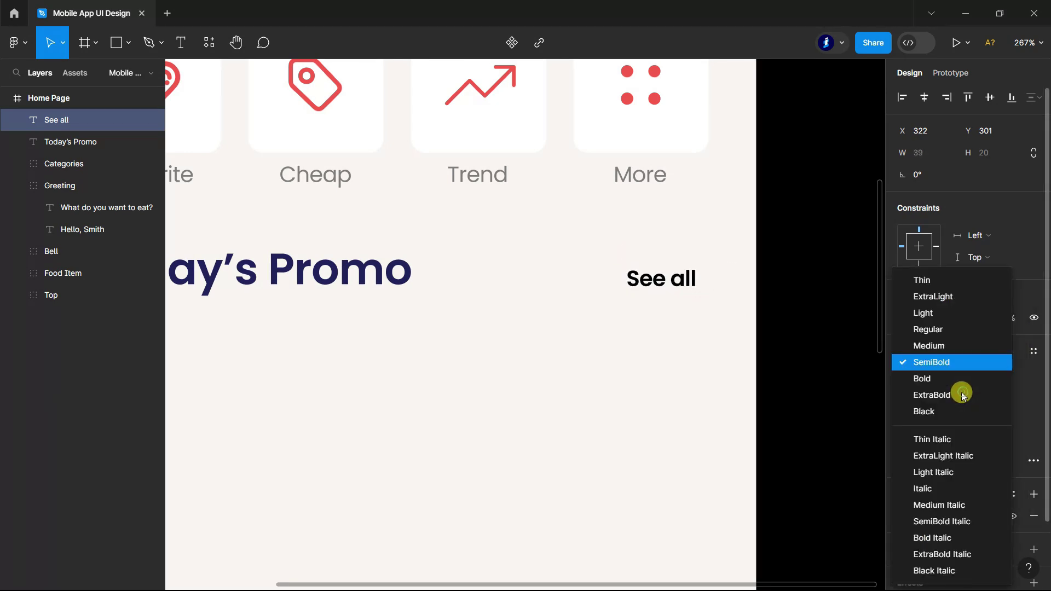
{"action": "left_click", "coordinate": [948, 327]}
- Line 'See all' up with the heading and fill it with red E84C4F
{"action": "left_click_drag", "start_coordinate": [655, 287], "coordinate": [669, 279]}
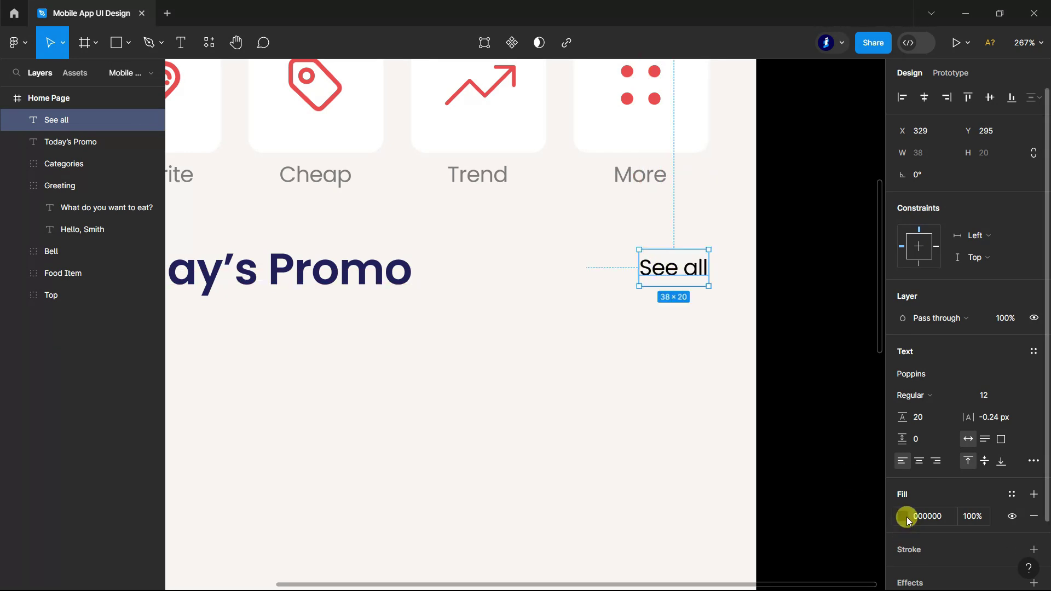
{"action": "left_click", "coordinate": [902, 516]}
{"action": "left_click", "coordinate": [768, 516]}
{"action": "left_click", "coordinate": [848, 264]}
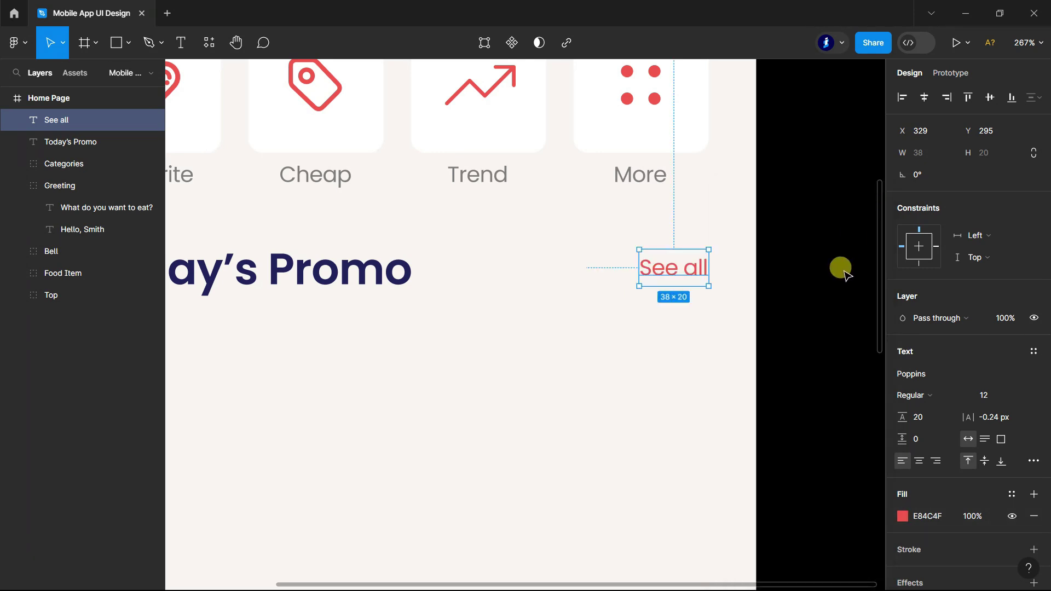
{"action": "left_click", "coordinate": [843, 271]}
{"action": "scroll", "coordinate": [837, 276], "scroll_direction": "down", "scroll_amount": 5}
{"action": "scroll", "coordinate": [712, 296], "scroll_direction": "down", "scroll_amount": 2}
{"action": "scroll", "coordinate": [547, 334], "scroll_direction": "down", "scroll_amount": 5}
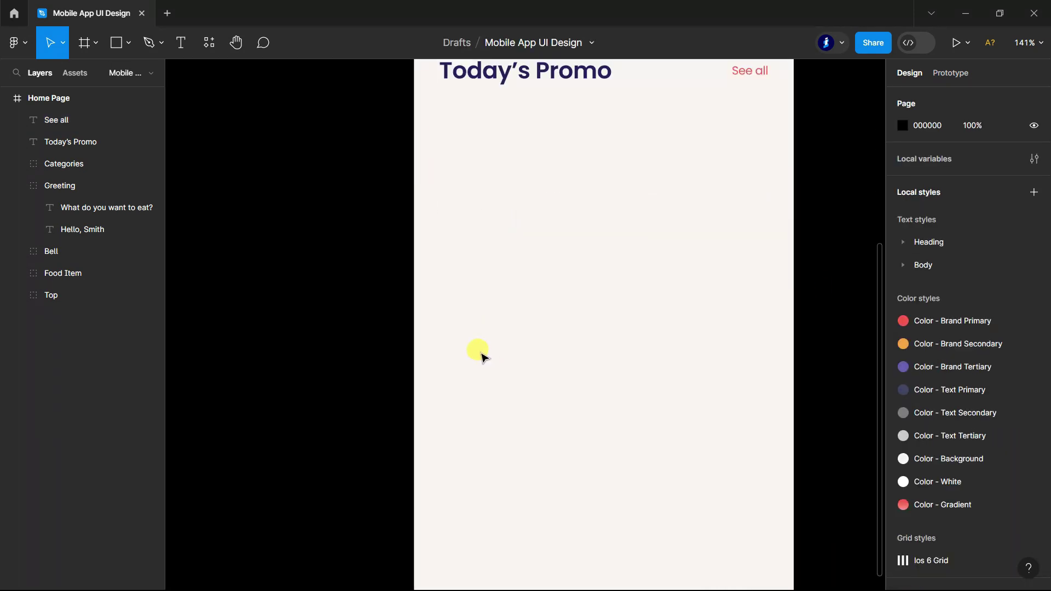
{"action": "scroll", "coordinate": [536, 262], "scroll_direction": "down", "scroll_amount": 2}
- Draw a 300-wide card rectangle at the left margin with corner radius 10
{"action": "left_click", "coordinate": [117, 43]}
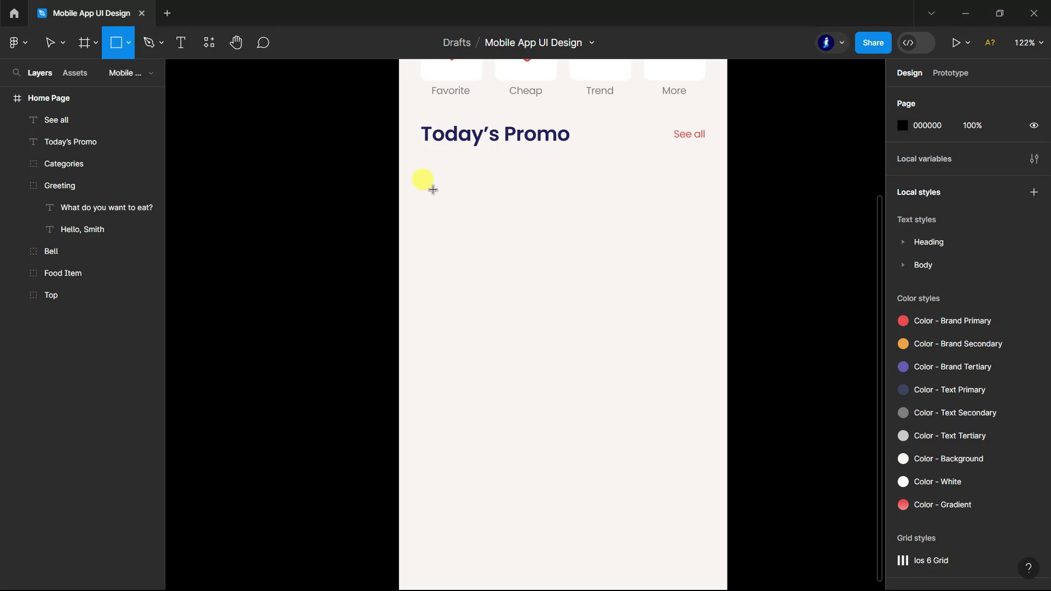
{"action": "left_click_drag", "start_coordinate": [433, 183], "coordinate": [631, 455]}
{"action": "type", "text": "300"}
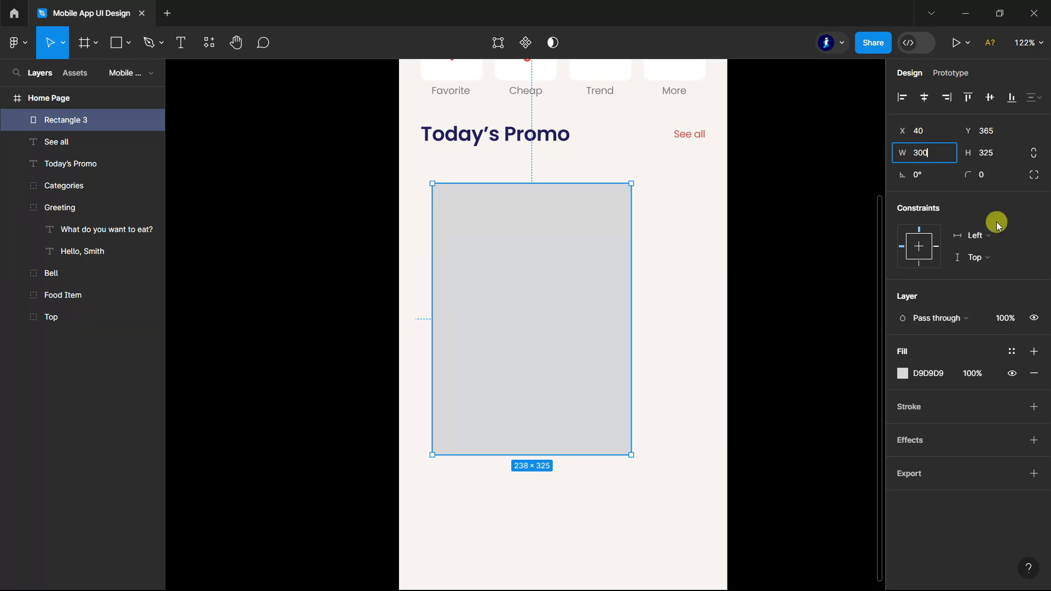
{"action": "key", "text": "Return"}
{"action": "left_click_drag", "start_coordinate": [584, 300], "coordinate": [578, 296]}
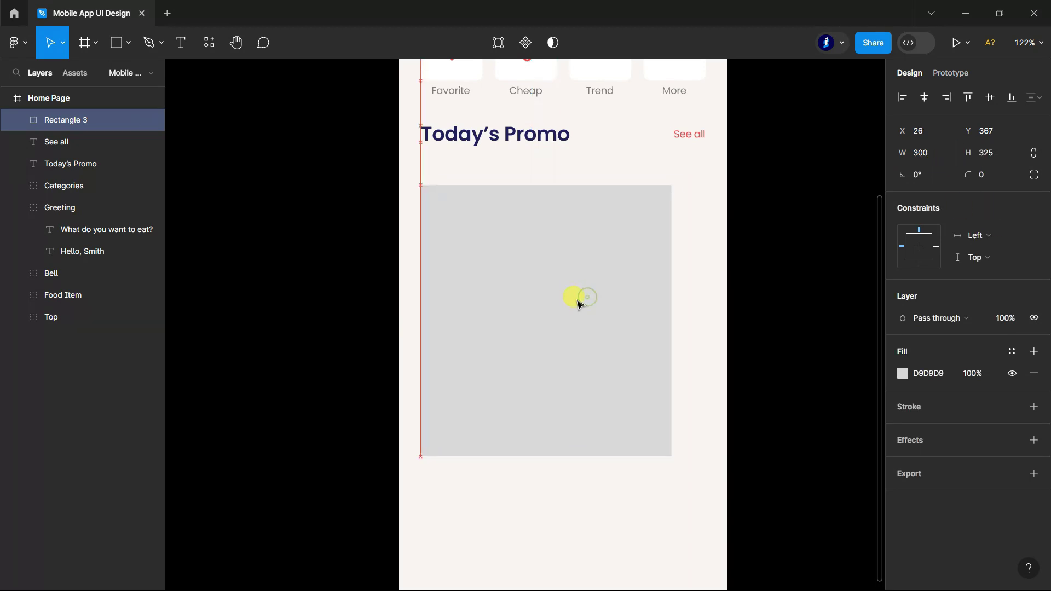
{"action": "scroll", "coordinate": [663, 307], "scroll_direction": "down", "scroll_amount": 1}
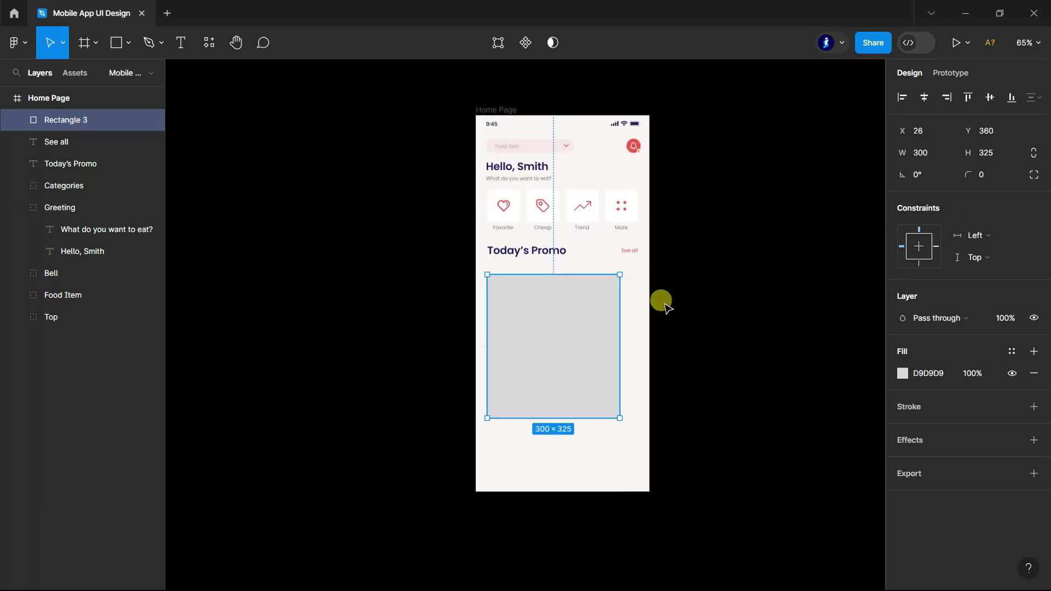
{"action": "scroll", "coordinate": [662, 301], "scroll_direction": "up", "scroll_amount": 5, "text": "ctrl"}
{"action": "type", "text": "10"}
{"action": "key", "text": "Return"}
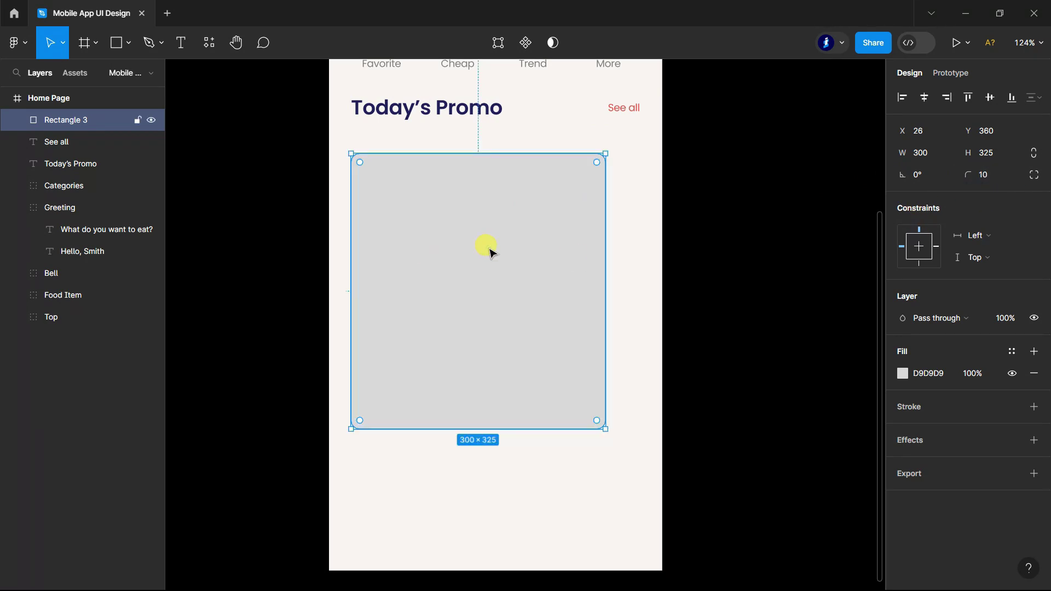
{"action": "left_click", "coordinate": [724, 245]}
- Paste the fruit-bowl photo over the rectangle and mask it into the rounded card
{"action": "scroll", "coordinate": [619, 356], "scroll_direction": "down", "scroll_amount": 3, "text": "ctrl"}
{"action": "key", "text": "ctrl+v"}
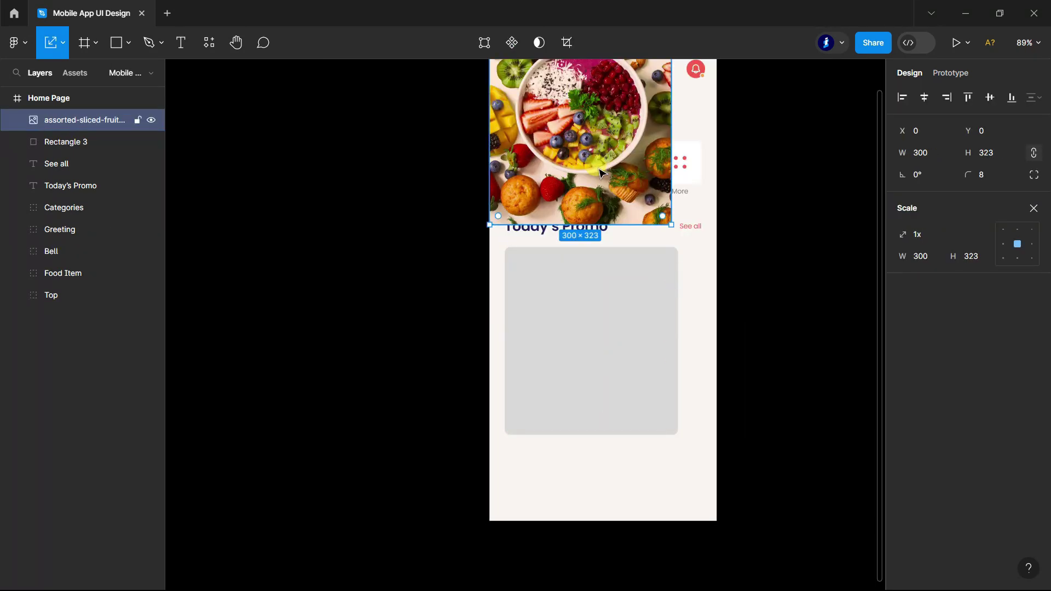
{"action": "left_click_drag", "start_coordinate": [601, 173], "coordinate": [613, 390]}
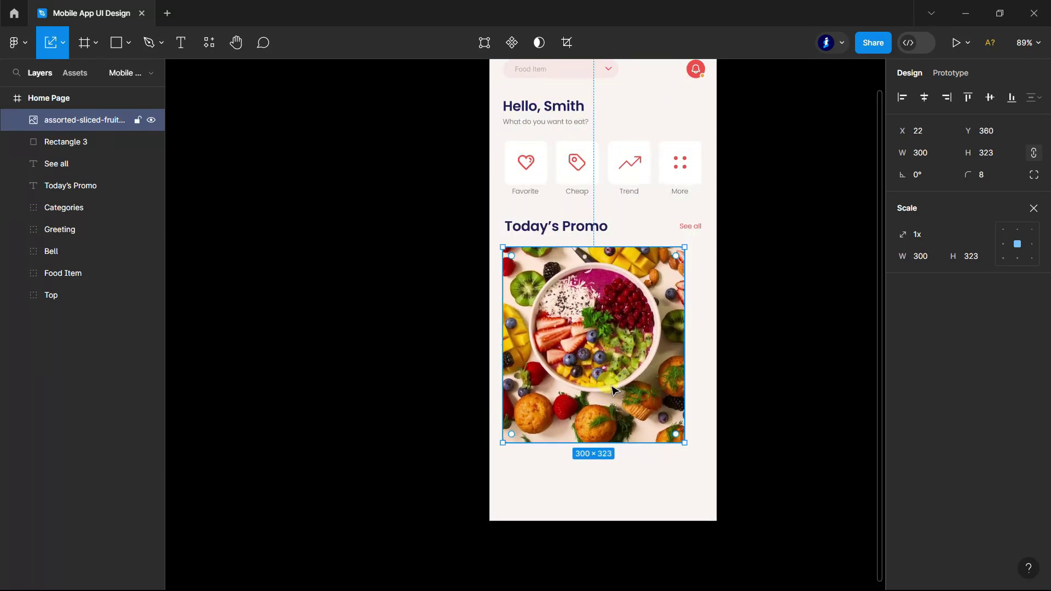
{"action": "left_click", "coordinate": [55, 145], "text": "shift"}
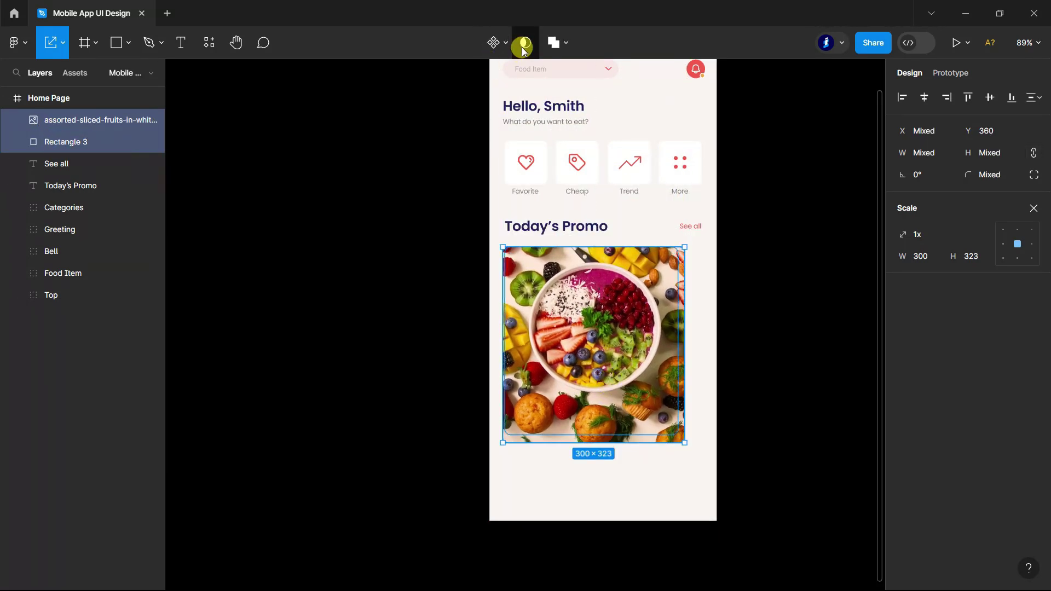
{"action": "left_click", "coordinate": [521, 43]}
{"action": "left_click", "coordinate": [794, 307]}
{"action": "scroll", "coordinate": [736, 334], "scroll_direction": "up", "scroll_amount": 3, "text": "ctrl"}
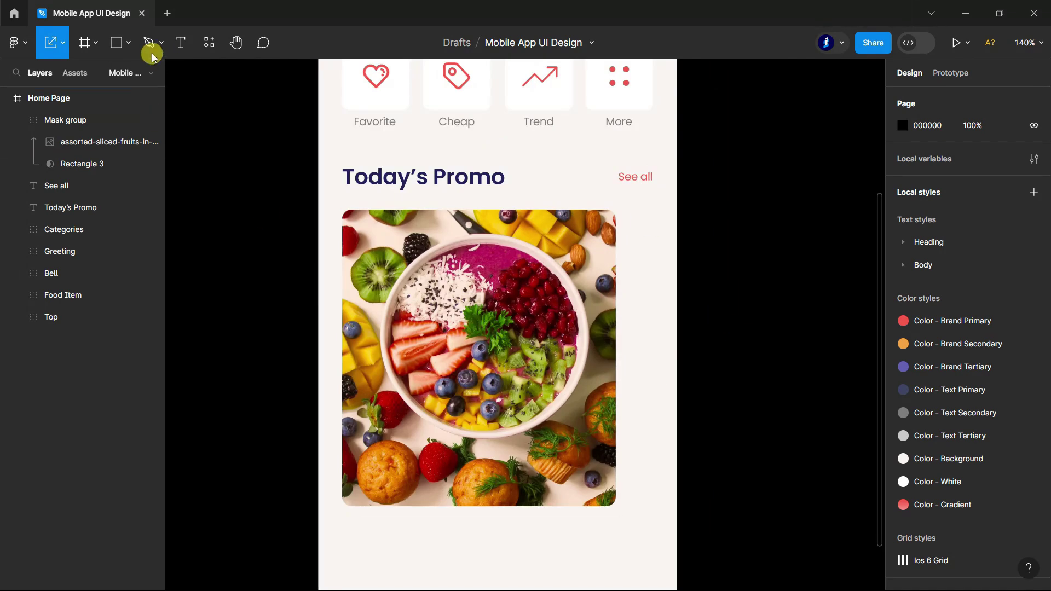
{"action": "left_click", "coordinate": [127, 42]}
- Draw a small white circle at the top-right corner of the promo photo
{"action": "left_click", "coordinate": [59, 44]}
{"action": "left_click", "coordinate": [61, 75]}
{"action": "left_click", "coordinate": [127, 43]}
{"action": "left_click", "coordinate": [87, 125]}
{"action": "scroll", "coordinate": [579, 199], "scroll_direction": "up", "scroll_amount": 5, "text": "ctrl"}
{"action": "left_click_drag", "start_coordinate": [561, 230], "coordinate": [630, 304]}
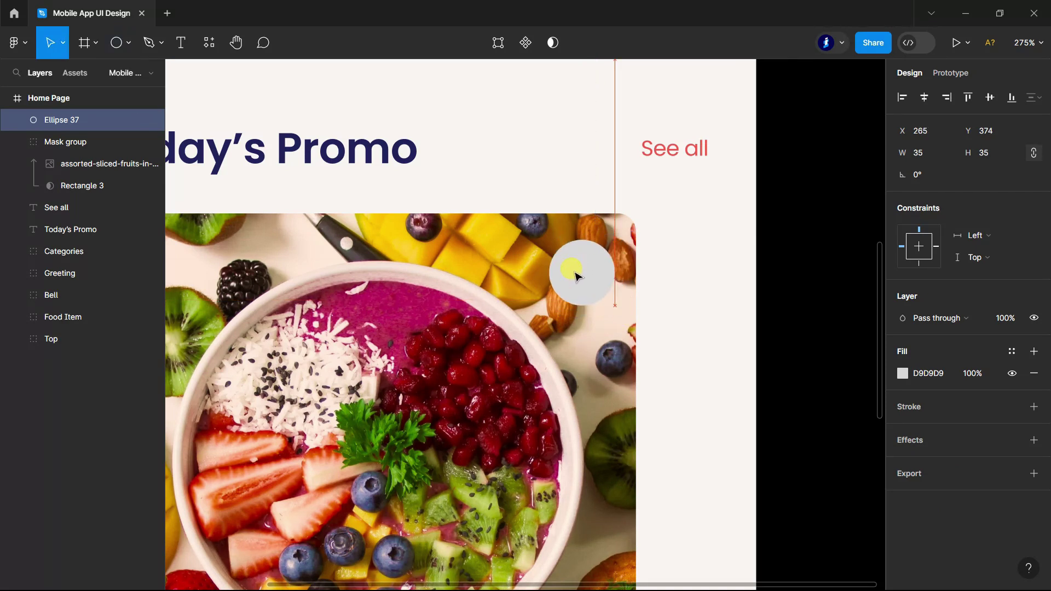
{"action": "left_click", "coordinate": [903, 374]}
{"action": "left_click", "coordinate": [720, 241]}
{"action": "left_click", "coordinate": [868, 196]}
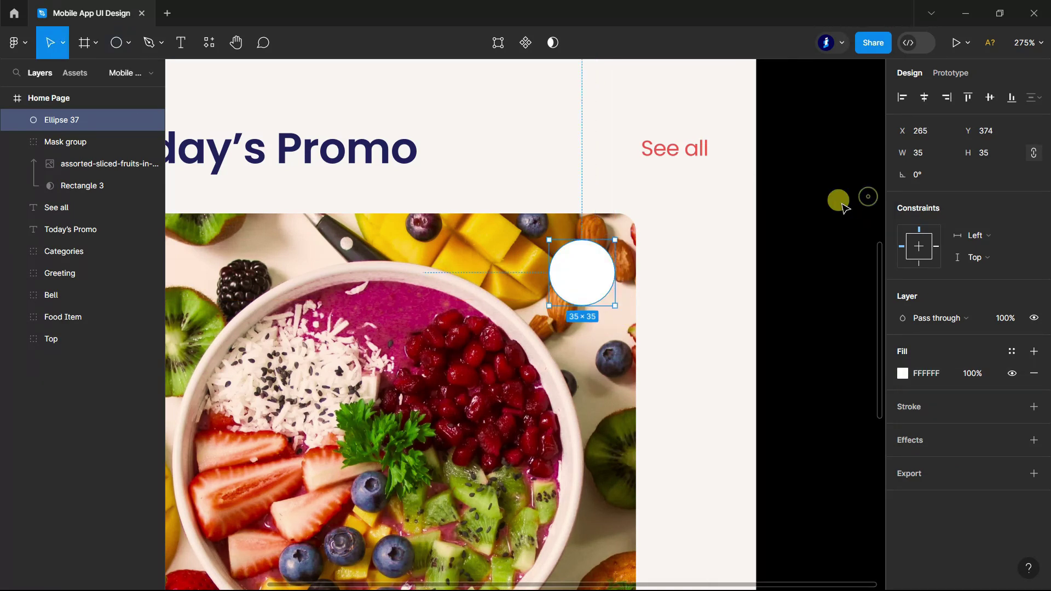
{"action": "scroll", "coordinate": [843, 207], "scroll_direction": "down", "scroll_amount": 5, "text": "ctrl"}
{"action": "scroll", "coordinate": [830, 258], "scroll_direction": "up", "scroll_amount": 2}
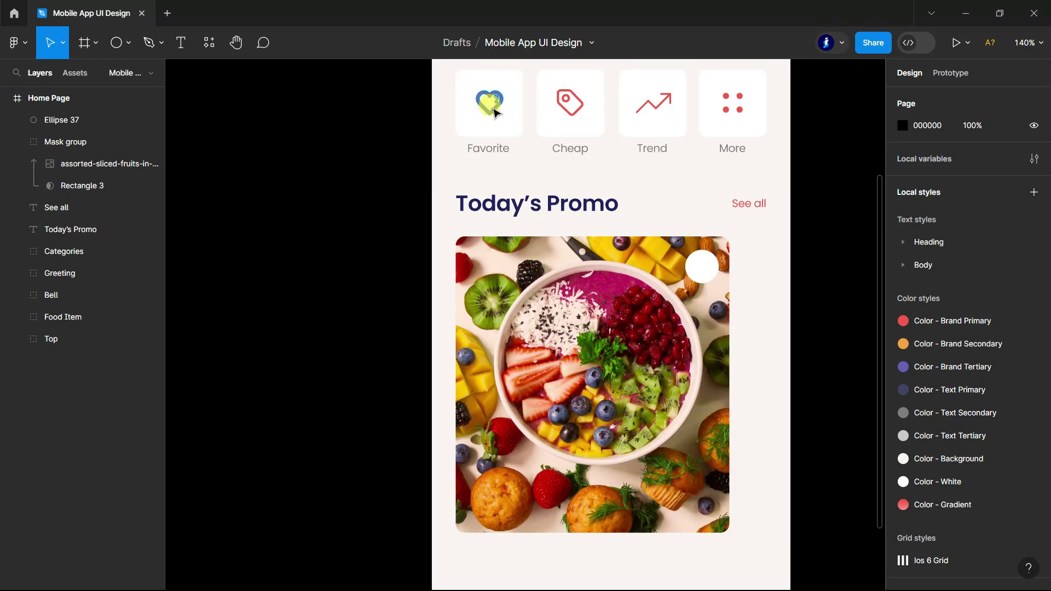
- Paste a copy of the heart icon, shrink it to height 15 and centre it on the circle
{"action": "left_click", "coordinate": [494, 112], "text": "ctrl"}
{"action": "scroll", "coordinate": [815, 279], "scroll_direction": "up", "scroll_amount": 3, "text": "ctrl"}
{"action": "left_click", "coordinate": [616, 281]}
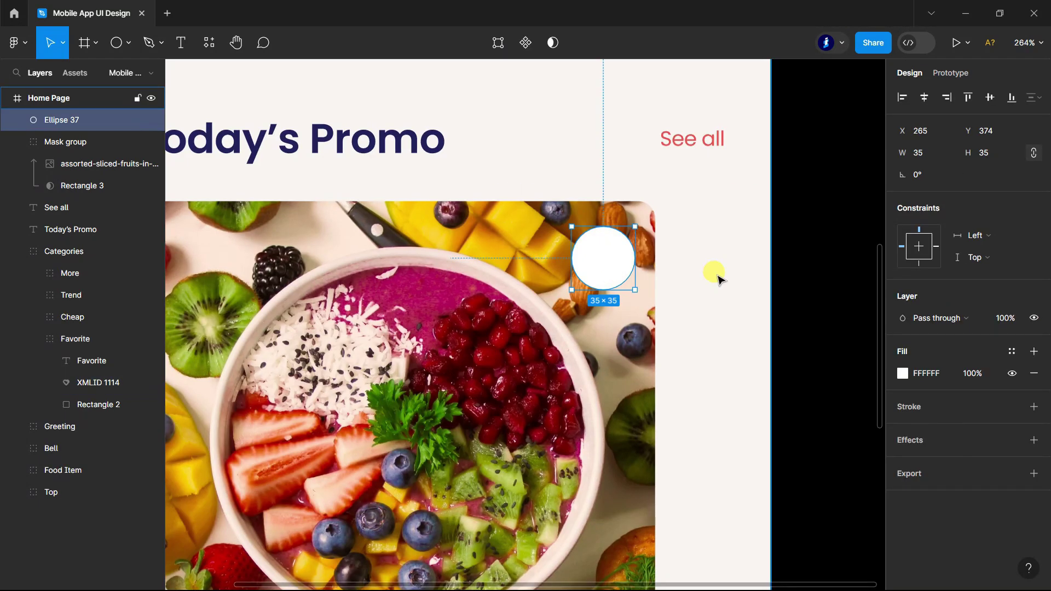
{"action": "left_click", "coordinate": [788, 263]}
{"action": "key", "text": "ctrl+v"}
{"action": "left_click_drag", "start_coordinate": [526, 326], "coordinate": [603, 256]}
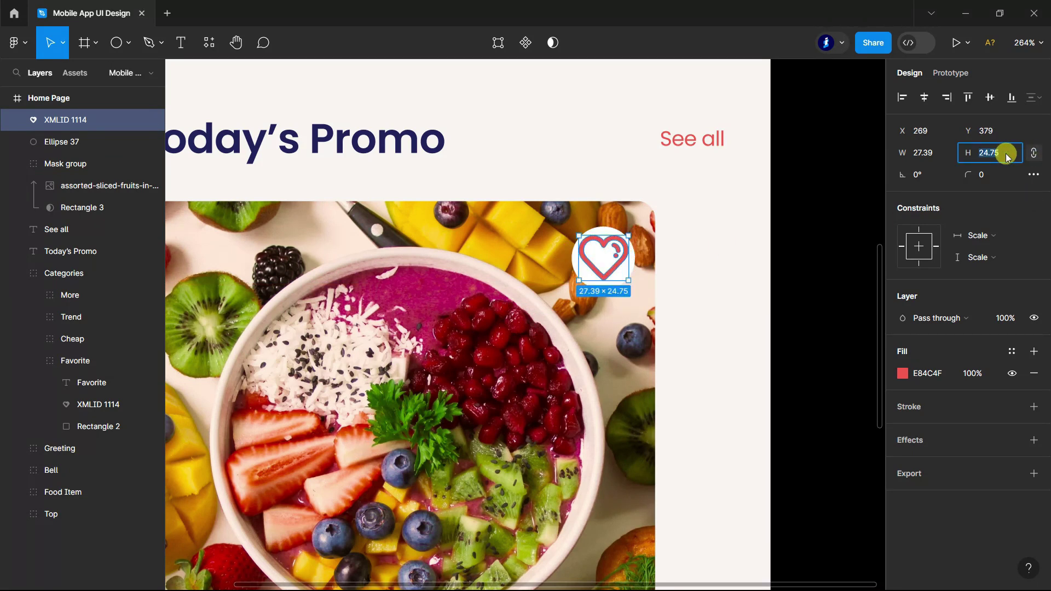
{"action": "key", "text": "Return"}
{"action": "left_click_drag", "start_coordinate": [592, 249], "coordinate": [601, 256]}
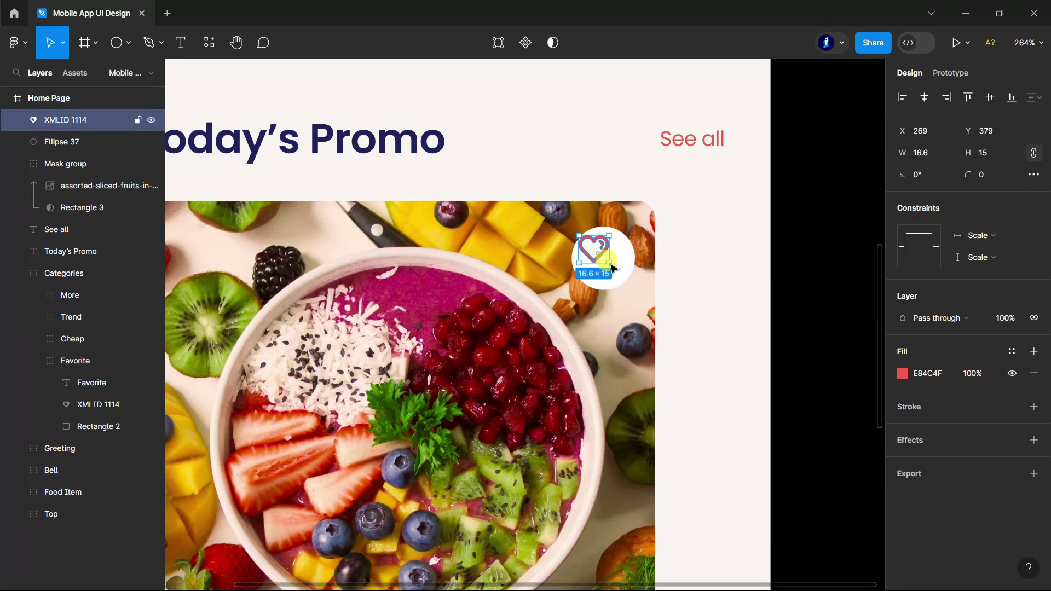
{"action": "scroll", "coordinate": [813, 237], "scroll_direction": "down", "scroll_amount": 3, "text": "ctrl"}
{"action": "scroll", "coordinate": [806, 227], "scroll_direction": "up", "scroll_amount": 2, "text": "ctrl"}
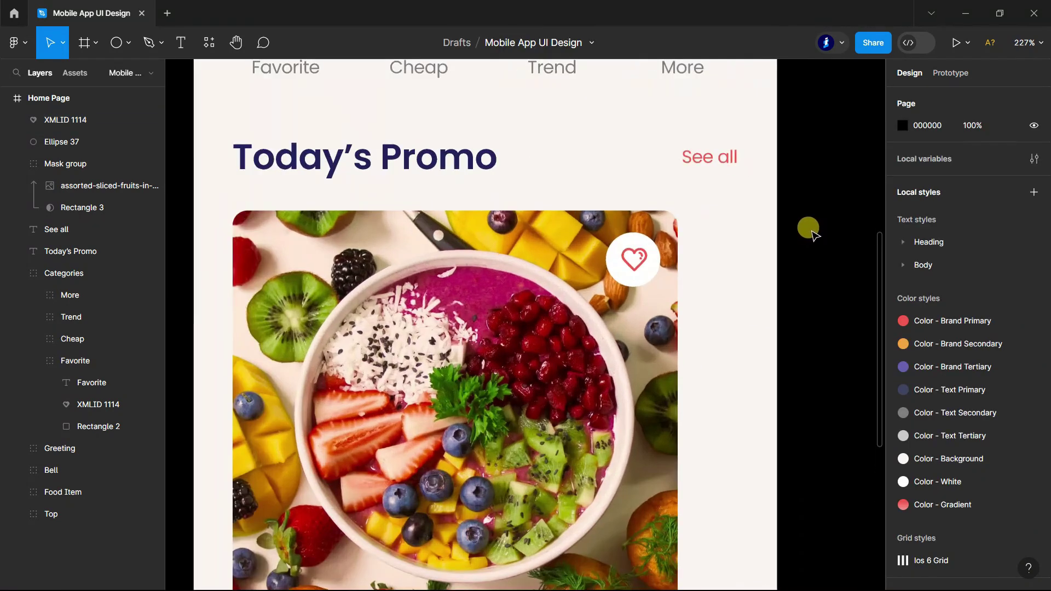
- Group the heart icon together with its white circle (Ellipse 37 and XMLID 1114)
{"action": "left_click", "coordinate": [67, 143]}
{"action": "left_click", "coordinate": [16, 164]}
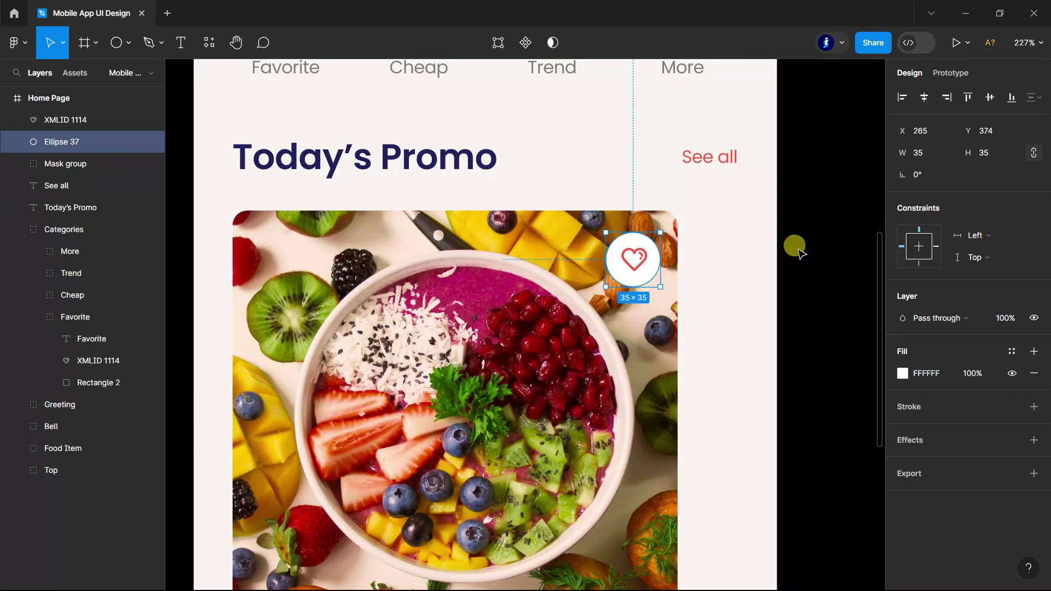
{"action": "left_click", "coordinate": [804, 237]}
{"action": "scroll", "coordinate": [807, 234], "scroll_direction": "down", "scroll_amount": 3}
{"action": "scroll", "coordinate": [808, 234], "scroll_direction": "down", "scroll_amount": 2}
{"action": "left_click", "coordinate": [128, 42]}
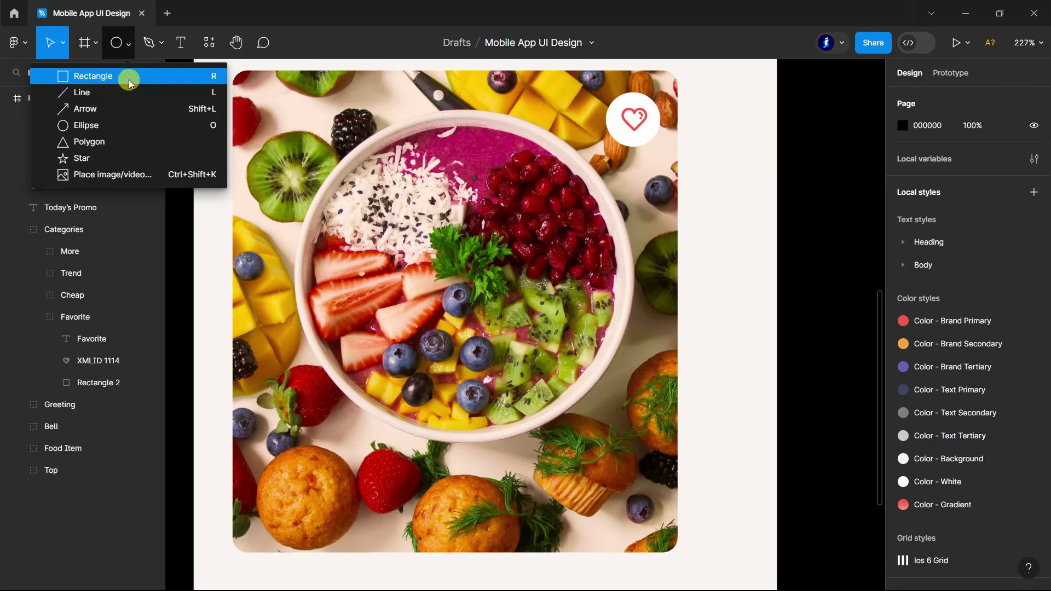
{"action": "key", "text": "Escape"}
{"action": "left_click", "coordinate": [63, 142]}
{"action": "left_click", "coordinate": [64, 122], "text": "shift"}
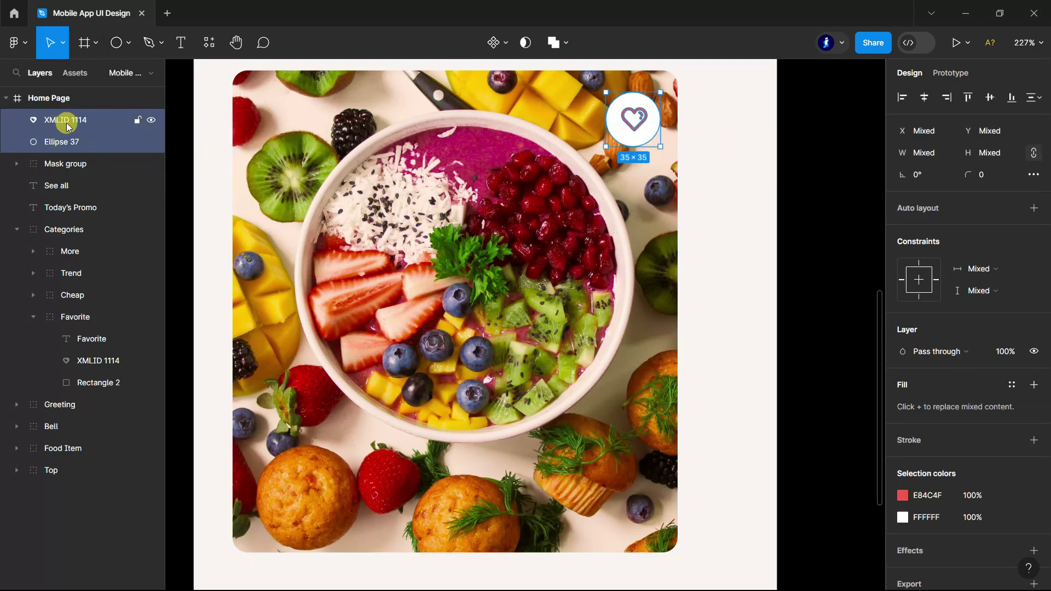
{"action": "key", "text": "ctrl+g"}
- Rename the new group to Like and the image mask group to Img
{"action": "double_click", "coordinate": [60, 120]}
{"action": "double_click", "coordinate": [69, 143]}
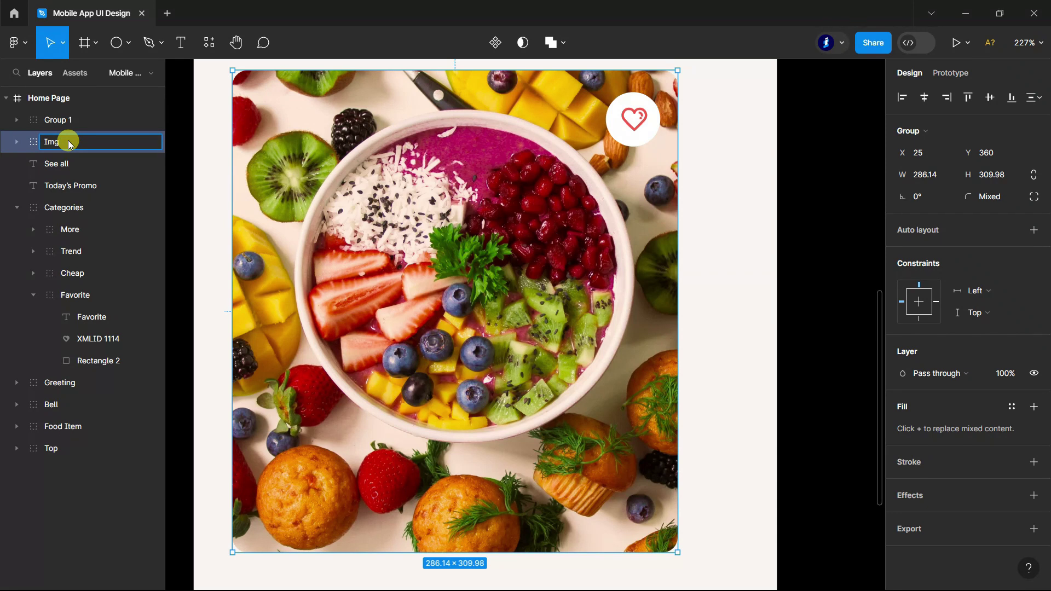
{"action": "left_click", "coordinate": [56, 121]}
{"action": "type", "text": "Li"}
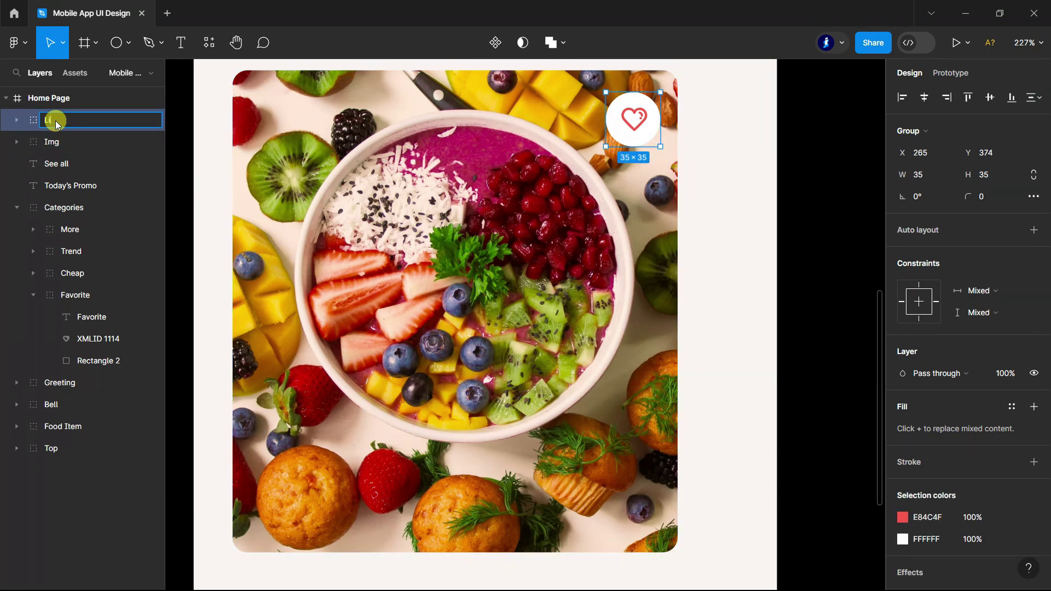
{"action": "type", "text": "ke"}
{"action": "left_click", "coordinate": [809, 196]}
- Draw a 250×100 rectangle with corner radius 10 centred over the image's lower part
{"action": "left_click", "coordinate": [134, 44]}
{"action": "left_click", "coordinate": [82, 73]}
{"action": "mouse_move", "coordinate": [262, 393]}
{"action": "left_mouse_down"}
{"action": "mouse_move", "coordinate": [585, 530]}
{"action": "mouse_move", "coordinate": [648, 540]}
{"action": "left_mouse_up"}
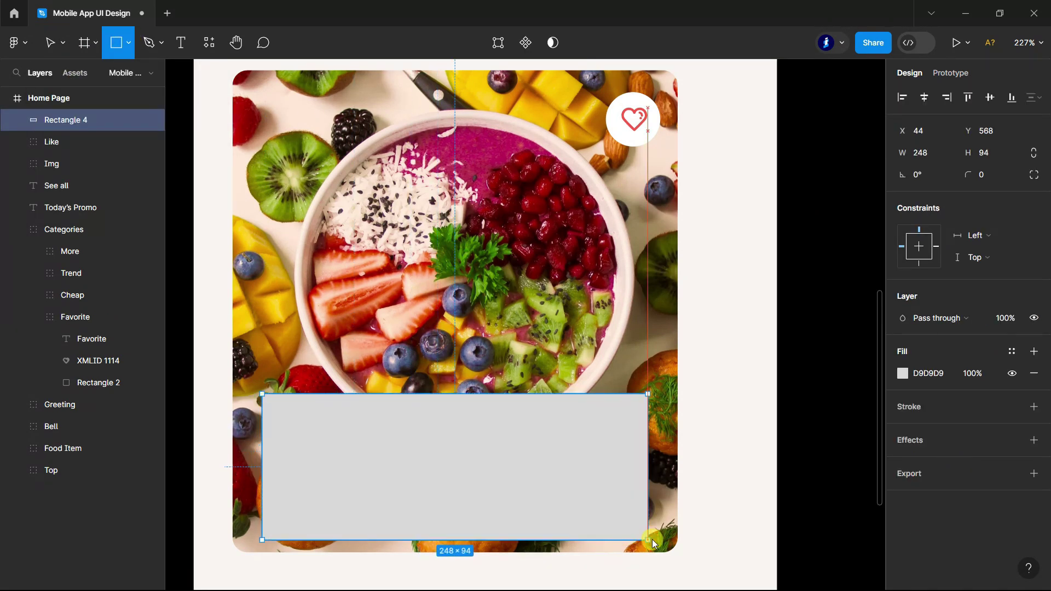
{"action": "type", "text": "99"}
{"action": "key", "text": "Return"}
{"action": "left_click_drag", "start_coordinate": [926, 162], "coordinate": [932, 160]}
{"action": "type", "text": "250"}
{"action": "left_click", "coordinate": [991, 175]}
{"action": "type", "text": "3"}
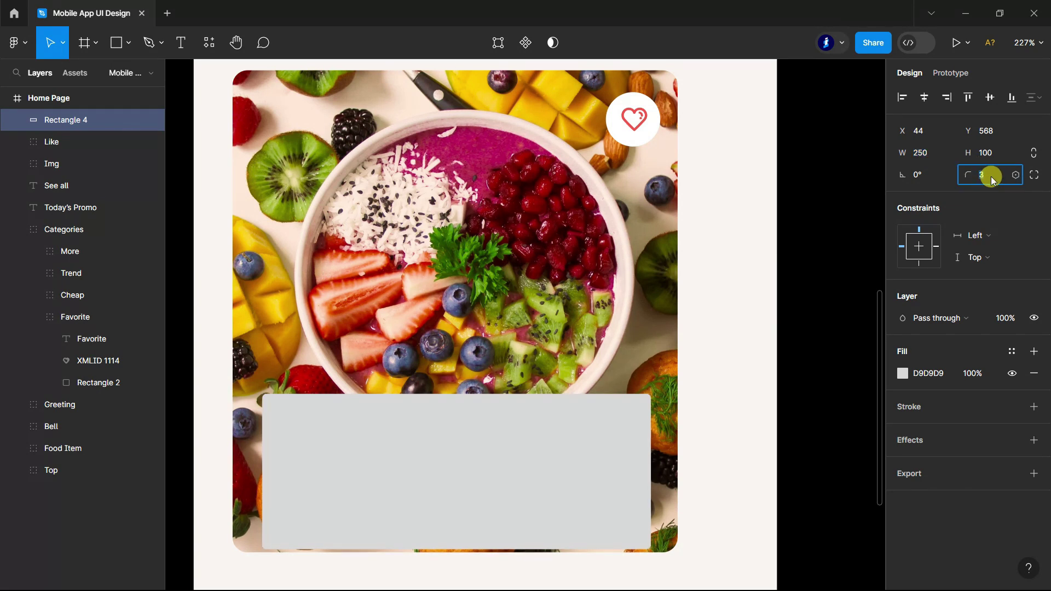
{"action": "type", "text": "10"}
{"action": "left_click_drag", "start_coordinate": [525, 471], "coordinate": [516, 450]}
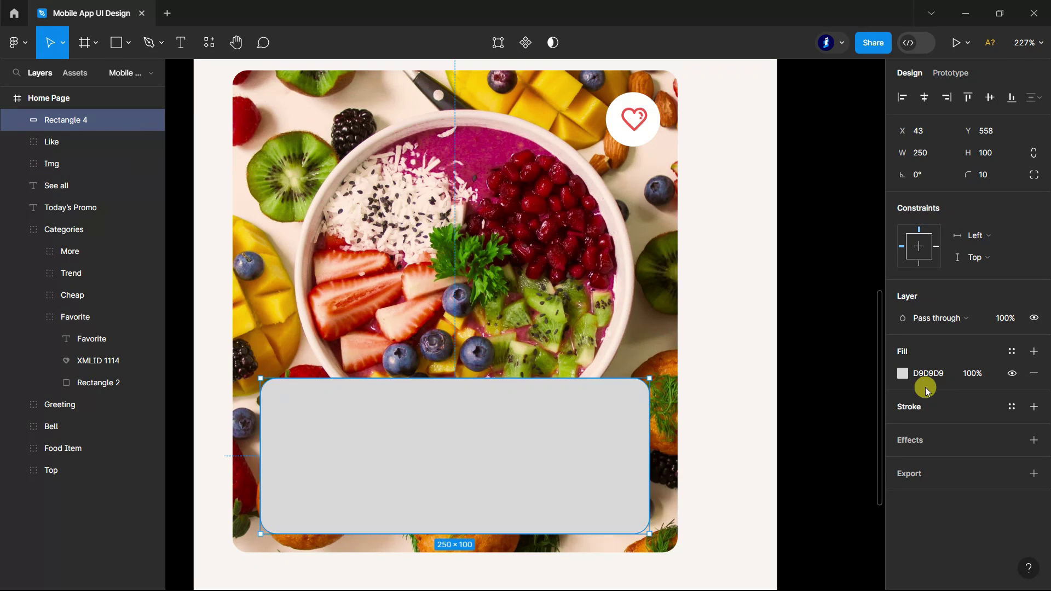
- Fill the card rectangle white (FFFFFF)
{"action": "left_click", "coordinate": [903, 373]}
{"action": "left_click_drag", "start_coordinate": [746, 251], "coordinate": [684, 227]}
{"action": "left_click", "coordinate": [872, 195]}
{"action": "left_click", "coordinate": [851, 222]}
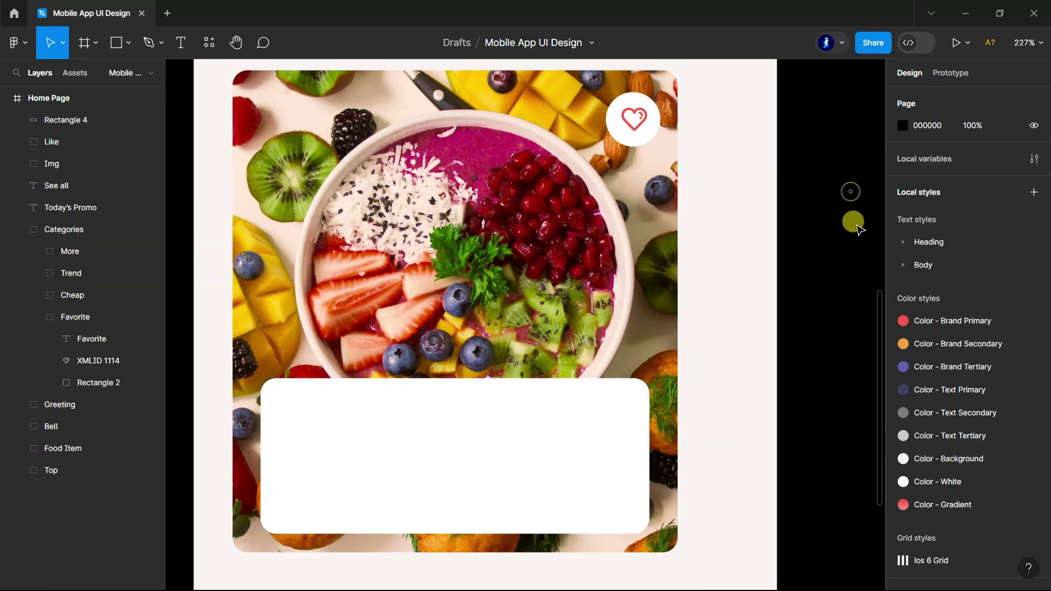
{"action": "scroll", "coordinate": [742, 287], "scroll_direction": "down", "scroll_amount": 5}
{"action": "scroll", "coordinate": [742, 284], "scroll_direction": "up", "scroll_amount": 2, "text": "ctrl"}
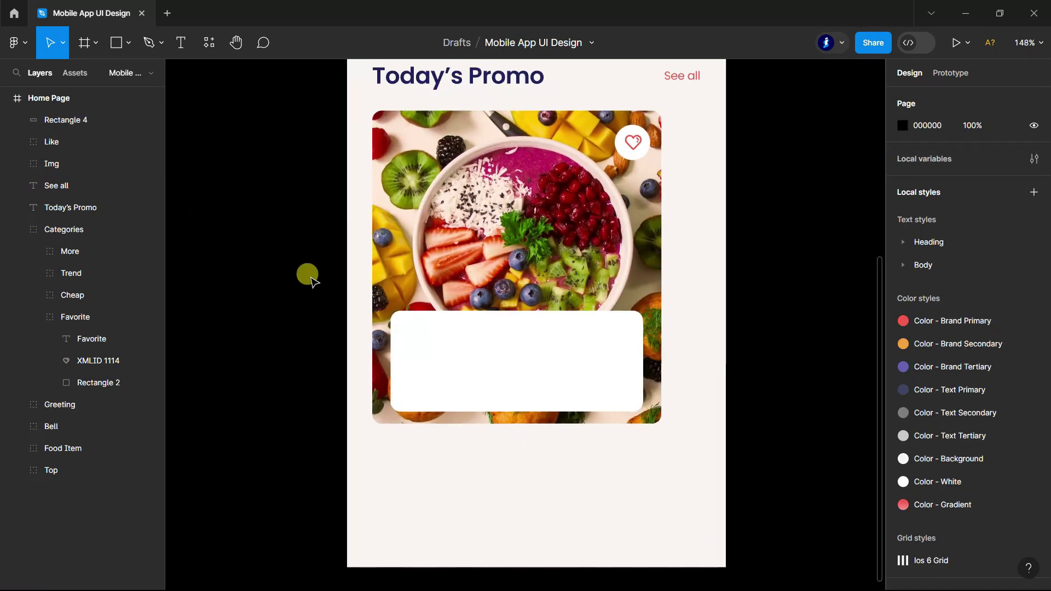
- Add the 'Fruit Salad Mix' title text inside the white card
{"action": "left_click", "coordinate": [21, 229]}
{"action": "left_click", "coordinate": [183, 50]}
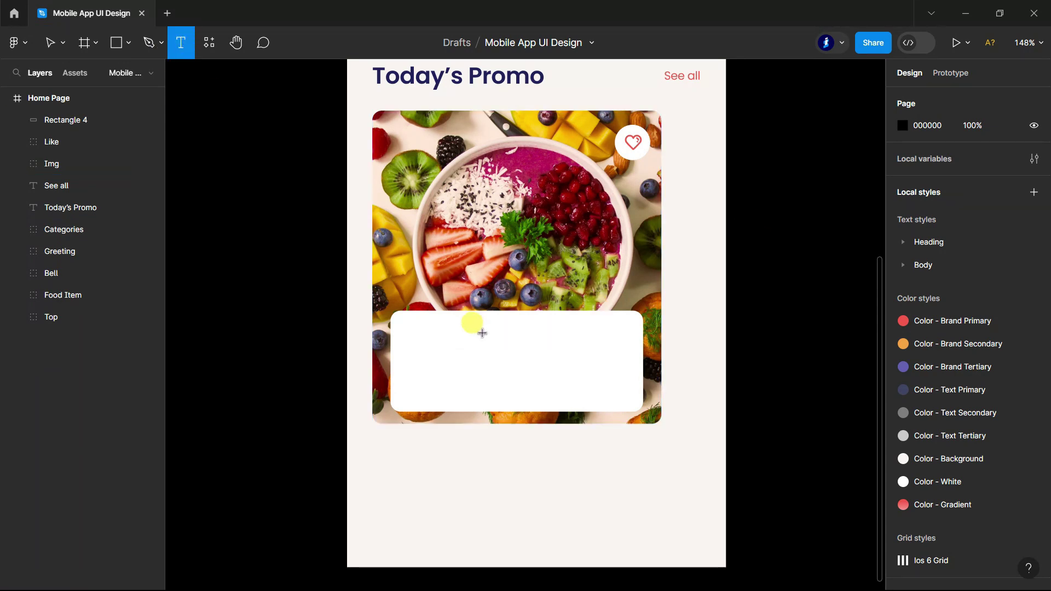
{"action": "scroll", "coordinate": [470, 337], "scroll_direction": "up", "scroll_amount": 5, "text": "ctrl"}
{"action": "left_click", "coordinate": [354, 293]}
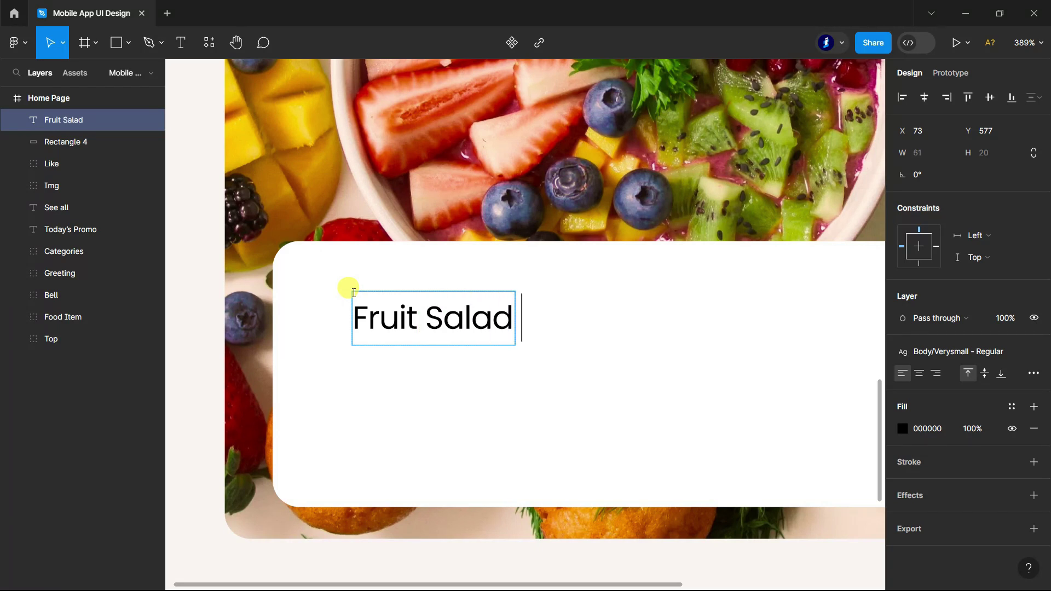
{"action": "scroll", "coordinate": [354, 293], "scroll_direction": "down", "scroll_amount": 5, "text": "ctrl"}
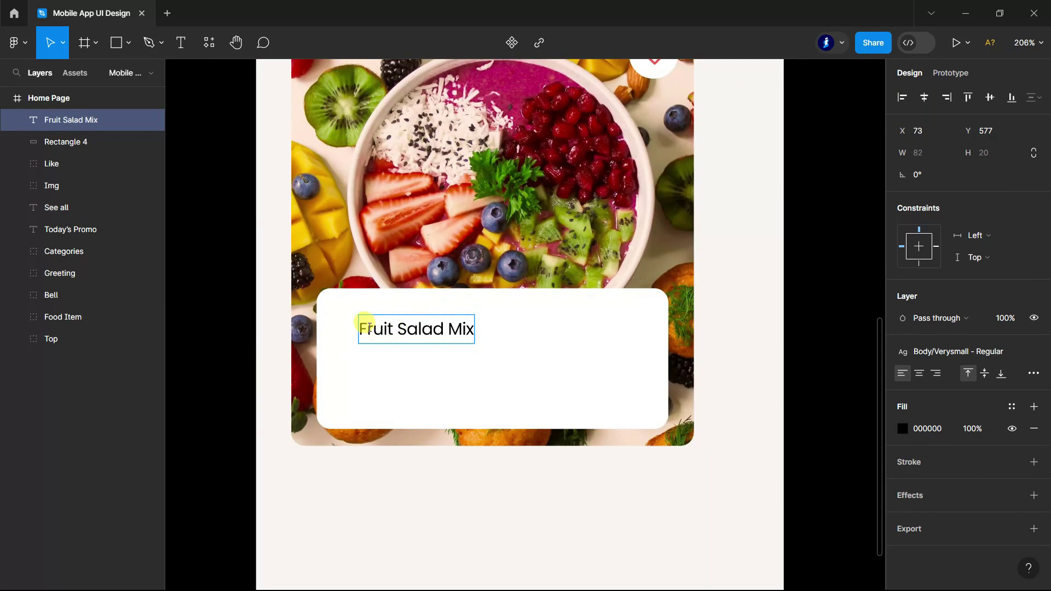
{"action": "left_click_drag", "start_coordinate": [361, 325], "coordinate": [490, 329]}
- Style the title navy 21205A in Poppins Medium 16 and move it up-left in the card
{"action": "left_click", "coordinate": [899, 429]}
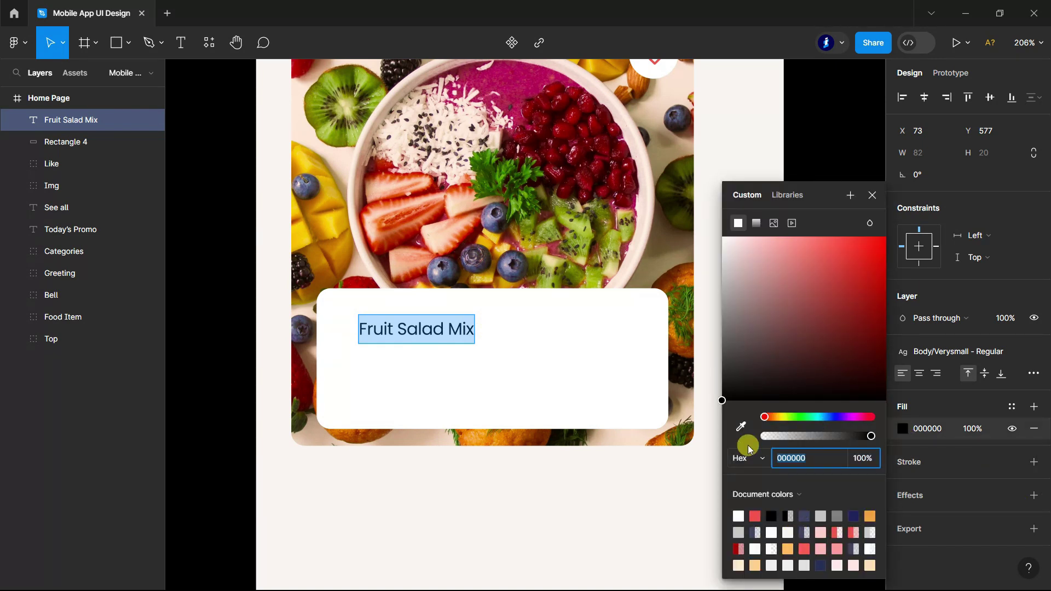
{"action": "scroll", "coordinate": [492, 450], "scroll_direction": "up", "scroll_amount": 7}
{"action": "left_click", "coordinate": [740, 426]}
{"action": "left_click", "coordinate": [517, 353]}
{"action": "scroll", "coordinate": [517, 397], "scroll_direction": "down", "scroll_amount": 1}
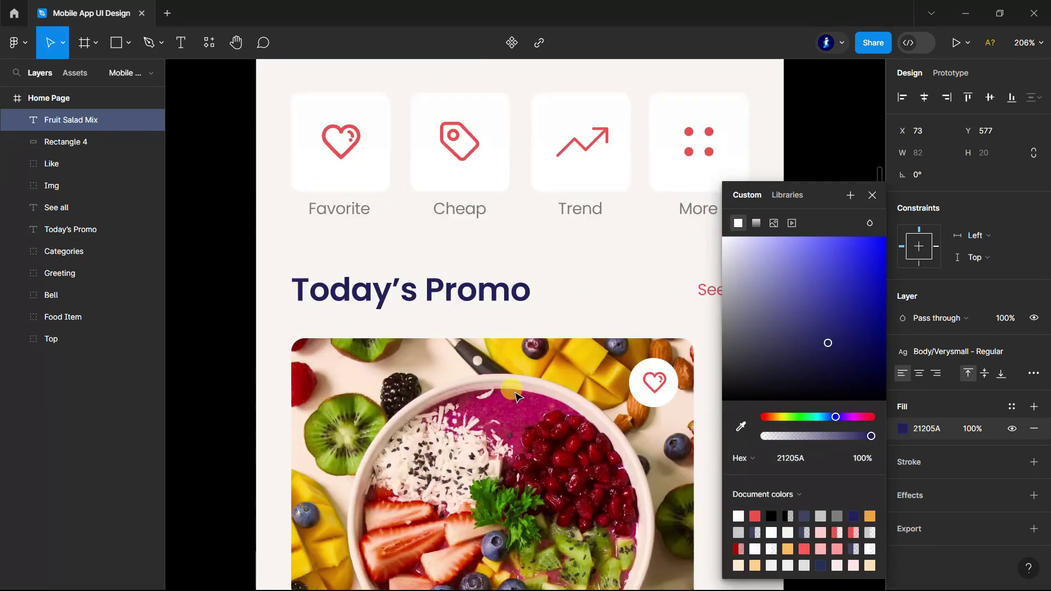
{"action": "scroll", "coordinate": [517, 397], "scroll_direction": "down", "scroll_amount": 5}
{"action": "left_click", "coordinate": [872, 210]}
{"action": "left_click", "coordinate": [959, 350]}
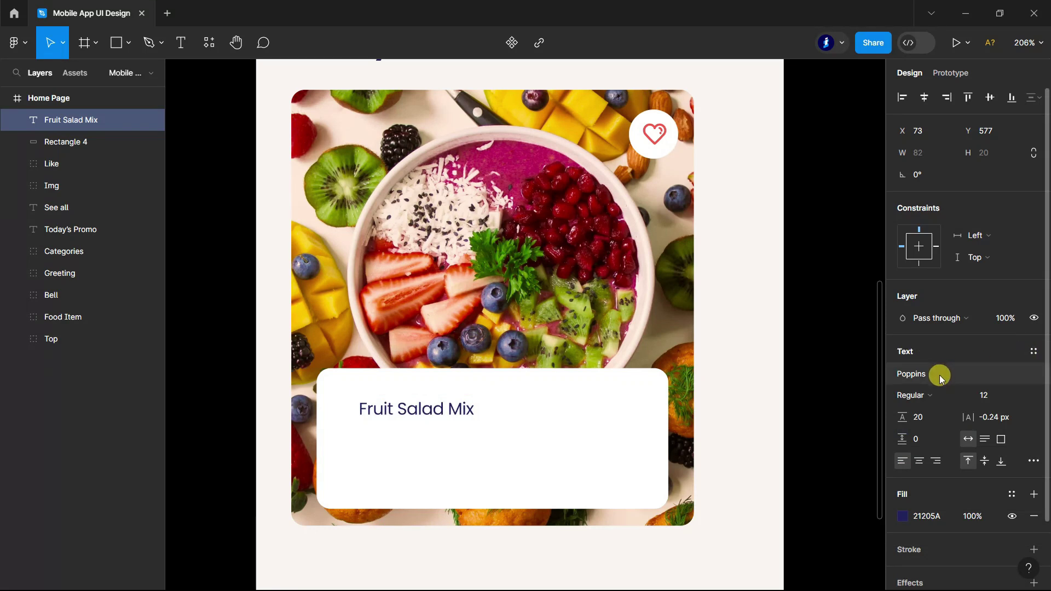
{"action": "left_click", "coordinate": [945, 392]}
{"action": "left_click", "coordinate": [946, 345]}
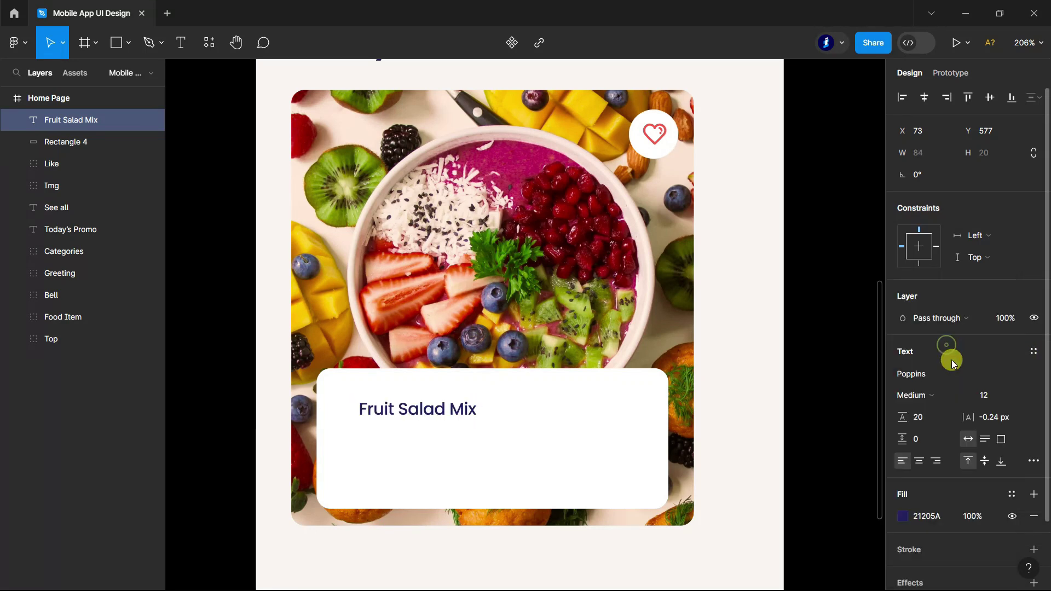
{"action": "left_click", "coordinate": [1017, 395]}
{"action": "left_click", "coordinate": [1010, 421]}
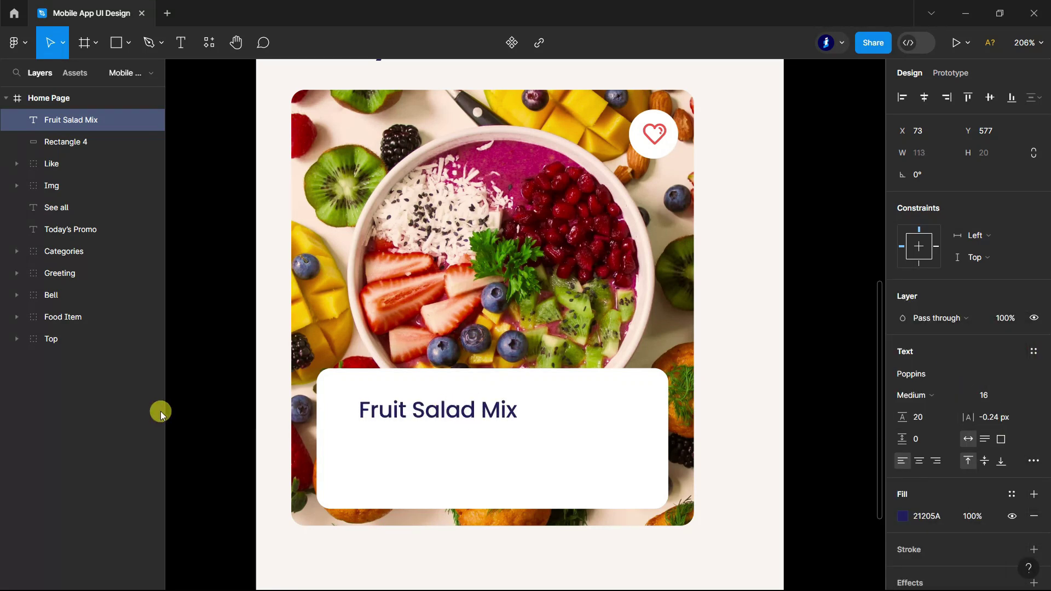
{"action": "left_click_drag", "start_coordinate": [436, 412], "coordinate": [422, 406]}
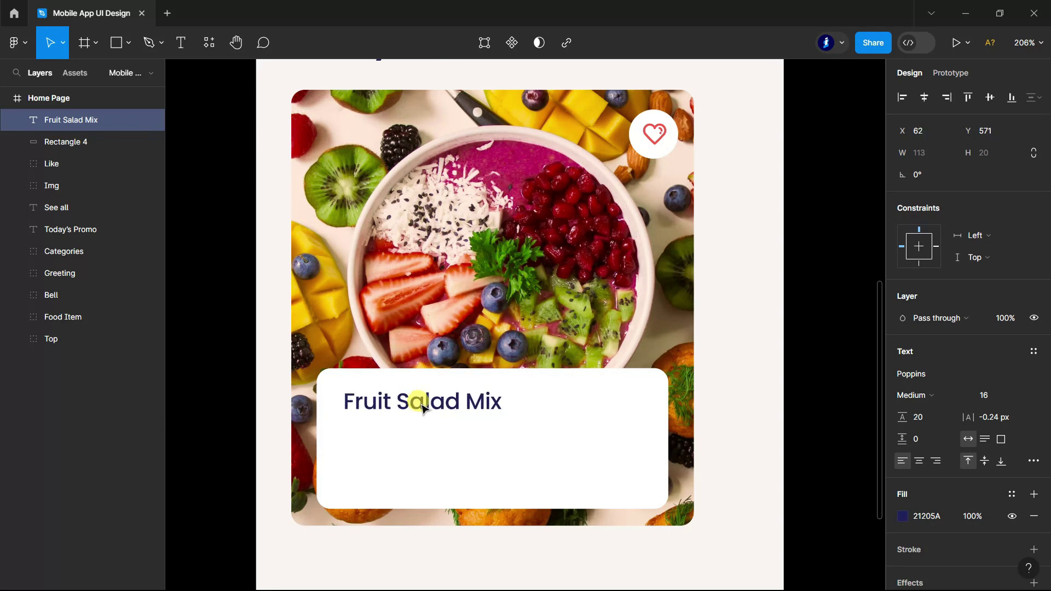
- Place a new text box beneath the title
{"action": "key", "text": "Return"}
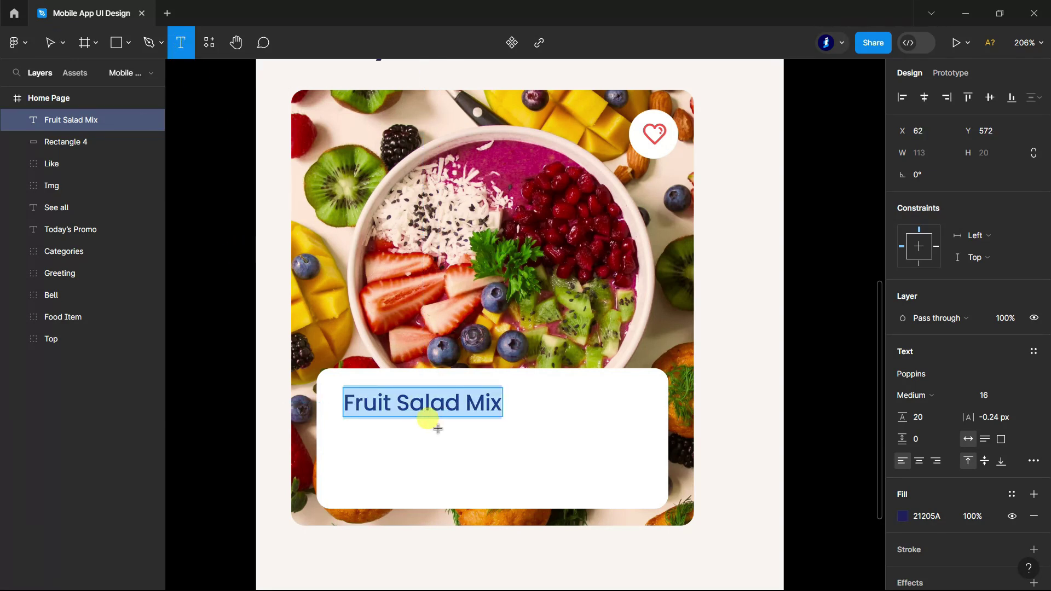
{"action": "scroll", "coordinate": [417, 433], "scroll_direction": "up", "scroll_amount": 3}
{"action": "left_click", "coordinate": [337, 438]}
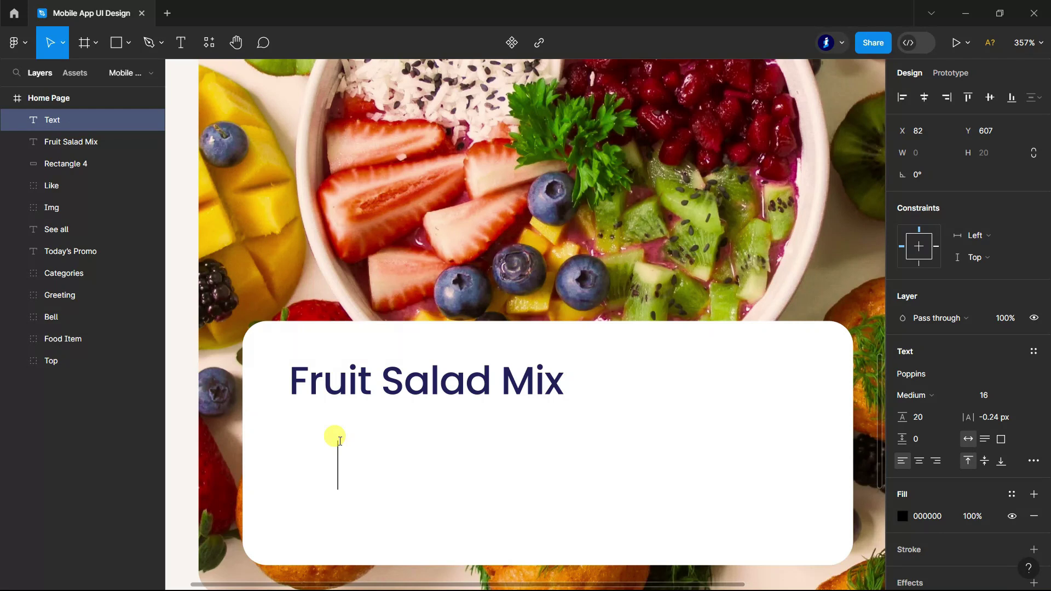
- Type the subtitle 'Delics Fruit Salad' and move it under the title
{"action": "type", "text": "Delics Fruit Salad"}
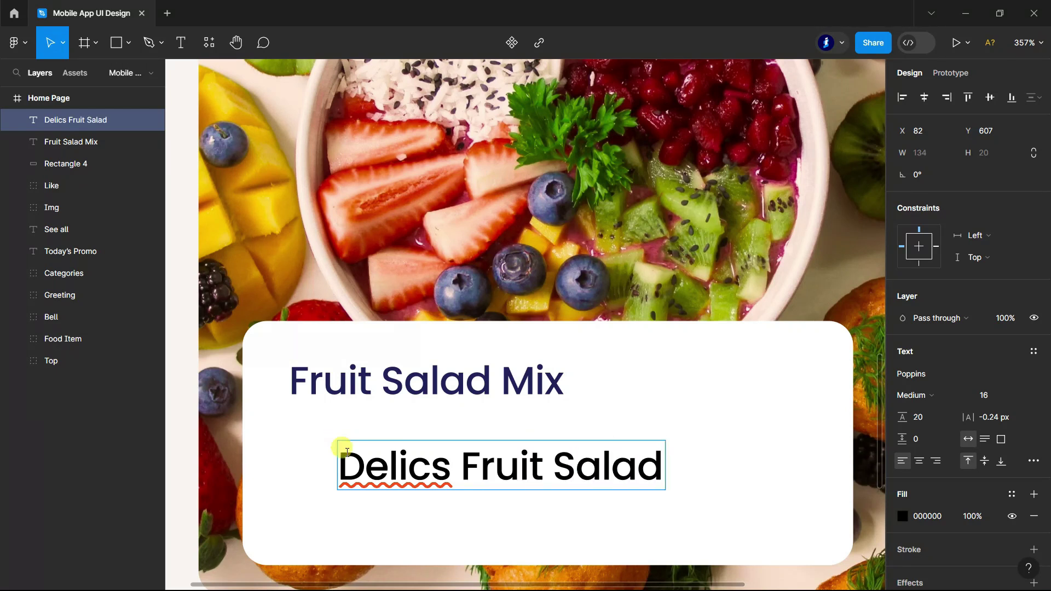
{"action": "scroll", "coordinate": [485, 371], "scroll_direction": "down", "scroll_amount": 1}
{"action": "scroll", "coordinate": [422, 406], "scroll_direction": "down", "scroll_amount": 5}
{"action": "key", "text": "Escape"}
{"action": "mouse_move", "coordinate": [539, 410]}
{"action": "left_mouse_down"}
{"action": "mouse_move", "coordinate": [521, 383]}
{"action": "mouse_move", "coordinate": [514, 391]}
{"action": "left_mouse_up"}
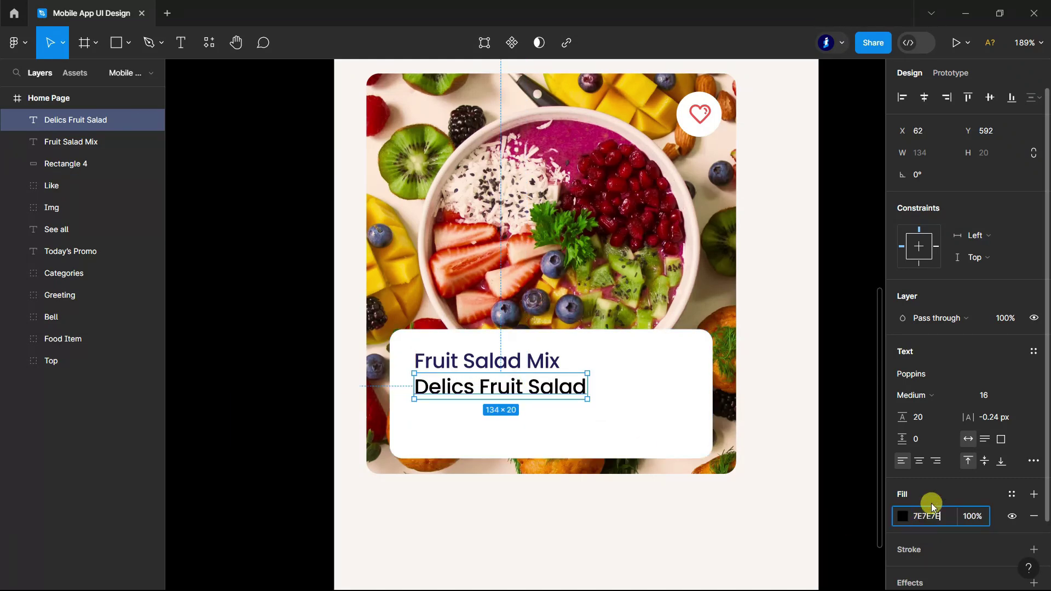
- Make the subtitle grey 7E7E7E in Poppins Regular and align it with the title
{"action": "key", "text": "Return"}
{"action": "left_click", "coordinate": [930, 395]}
{"action": "left_click", "coordinate": [924, 326]}
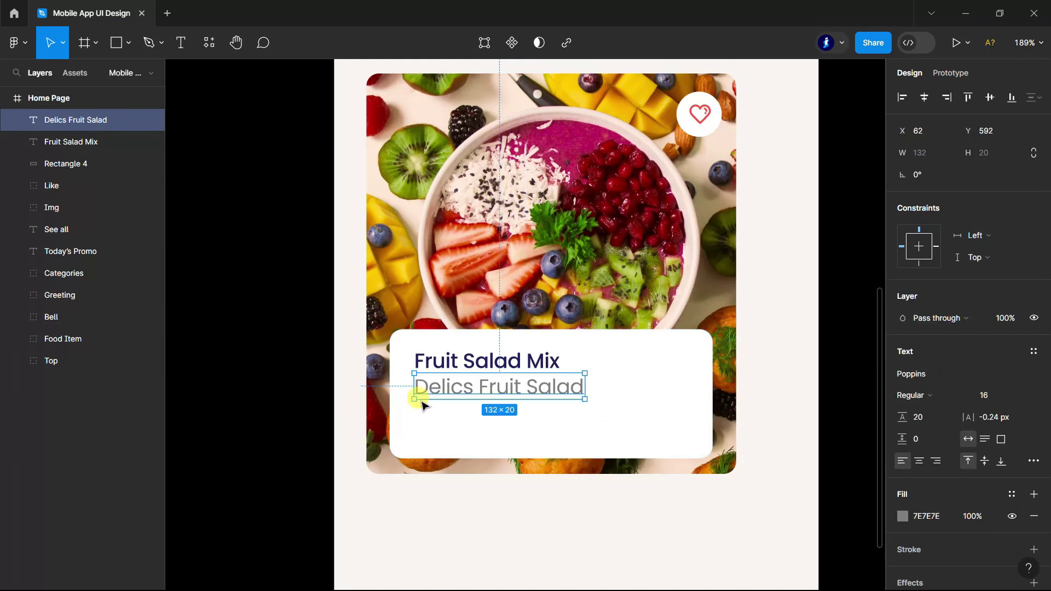
{"action": "left_click", "coordinate": [1029, 395]}
{"action": "left_click", "coordinate": [1009, 359]}
{"action": "scroll", "coordinate": [452, 387], "scroll_direction": "up", "scroll_amount": 3}
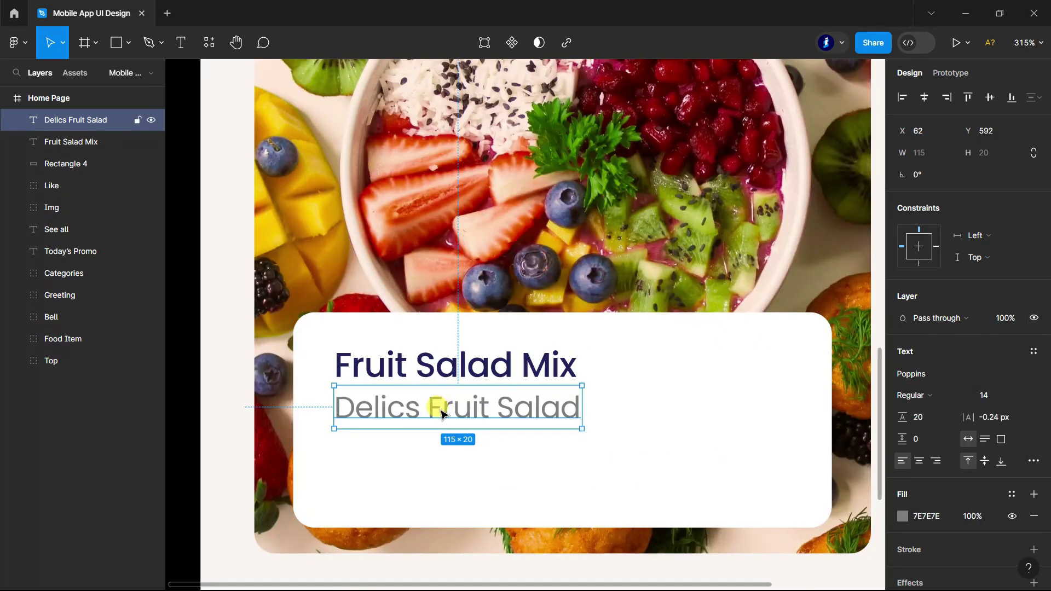
{"action": "left_click_drag", "start_coordinate": [441, 412], "coordinate": [444, 419]}
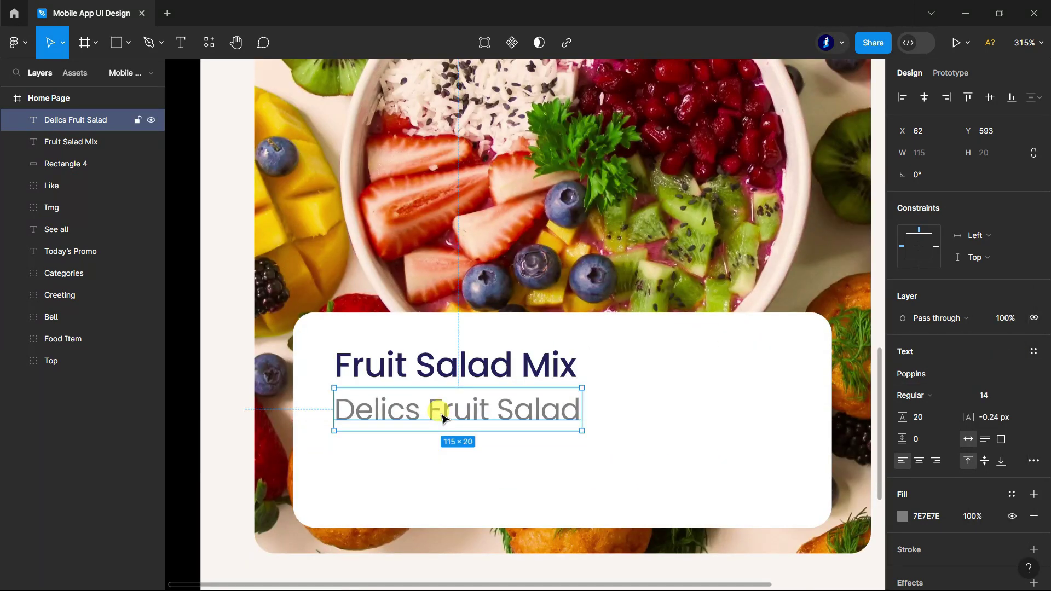
- Keep the title at size 16 and reduce the subtitle to size 12
{"action": "left_click", "coordinate": [486, 367]}
{"action": "left_click", "coordinate": [1013, 395]}
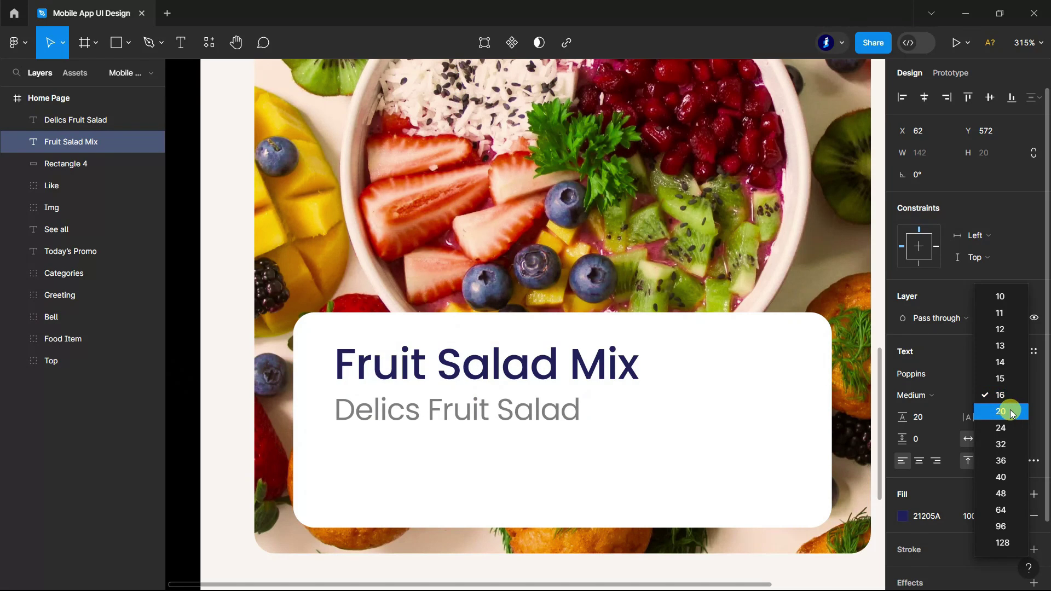
{"action": "left_click", "coordinate": [493, 413]}
{"action": "left_click", "coordinate": [1013, 394]}
{"action": "left_click", "coordinate": [1009, 361]}
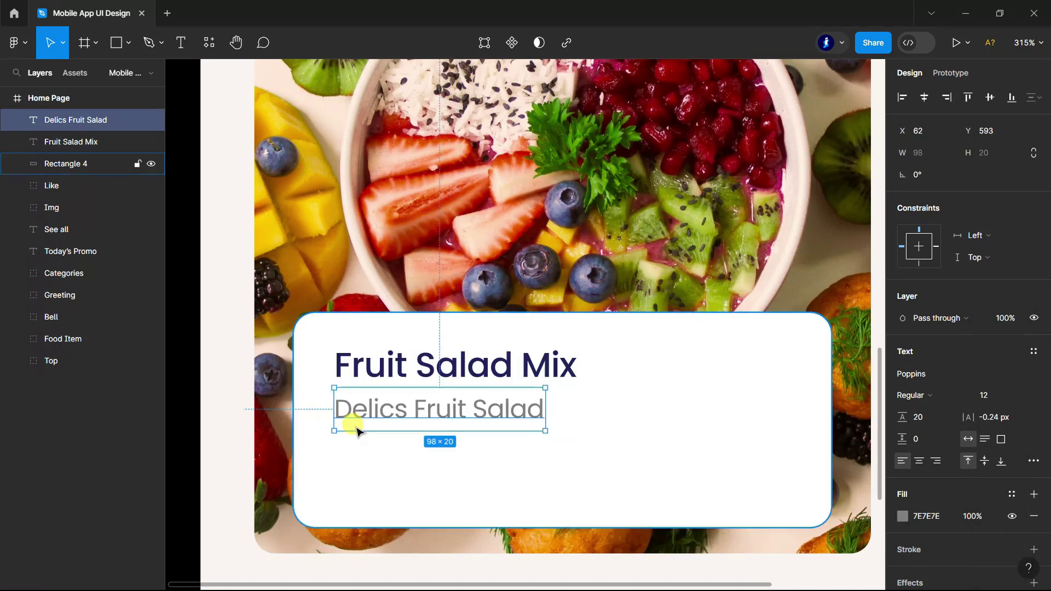
{"action": "left_click", "coordinate": [304, 399]}
{"action": "scroll", "coordinate": [305, 399], "scroll_direction": "down", "scroll_amount": 2}
{"action": "left_click", "coordinate": [181, 42]}
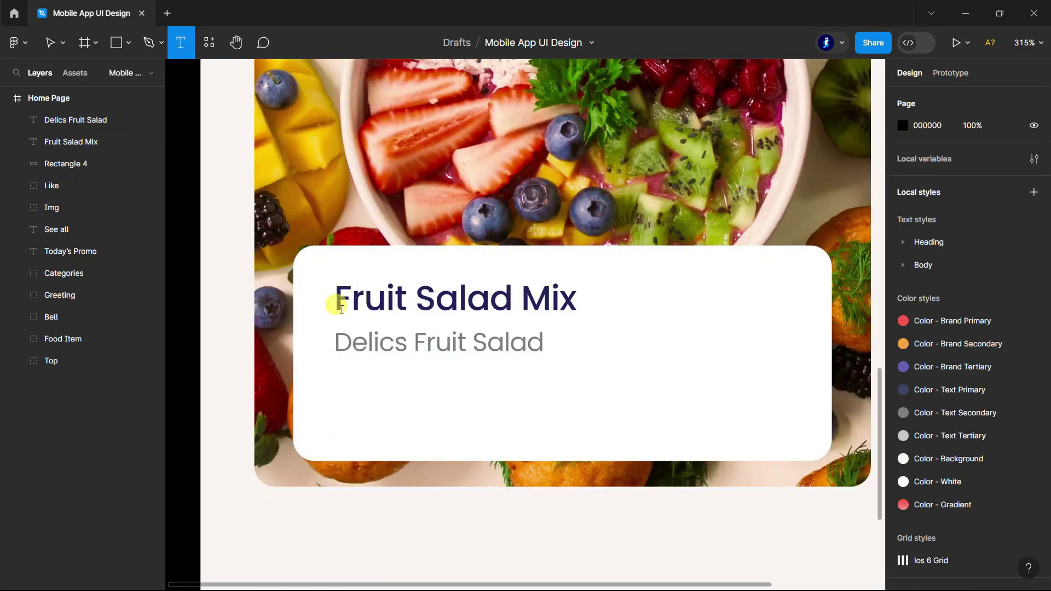
{"action": "scroll", "coordinate": [334, 356], "scroll_direction": "up", "scroll_amount": 3, "text": "ctrl"}
- Add a navy Poppins Medium '20.00' price below the subtitle
{"action": "left_click", "coordinate": [329, 416]}
{"action": "type", "text": "20.00"}
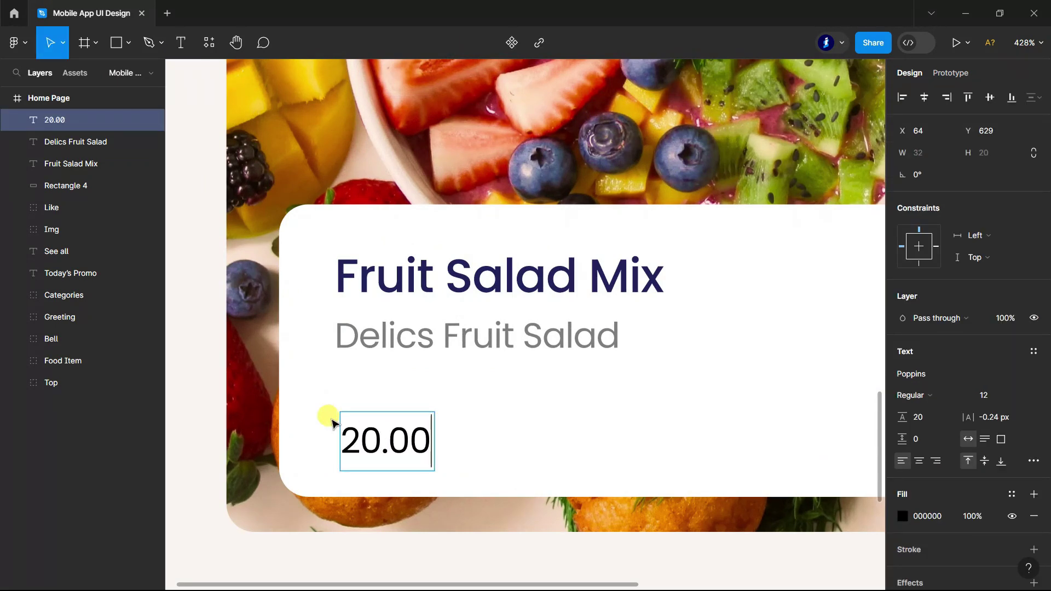
{"action": "key", "text": "ctrl+a"}
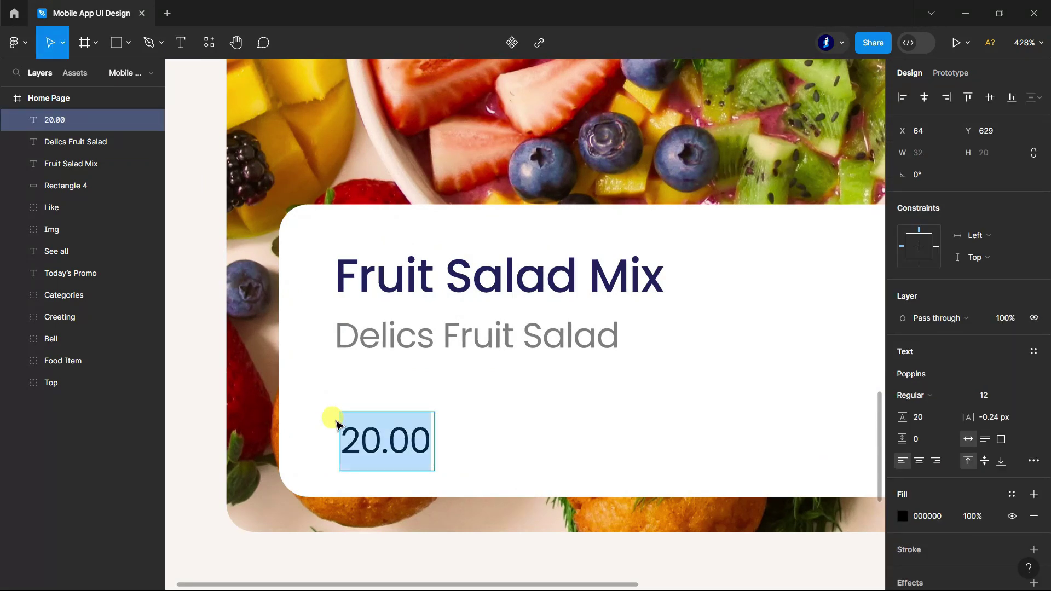
{"action": "left_click", "coordinate": [902, 516]}
{"action": "left_click", "coordinate": [741, 426]}
{"action": "left_click", "coordinate": [624, 254]}
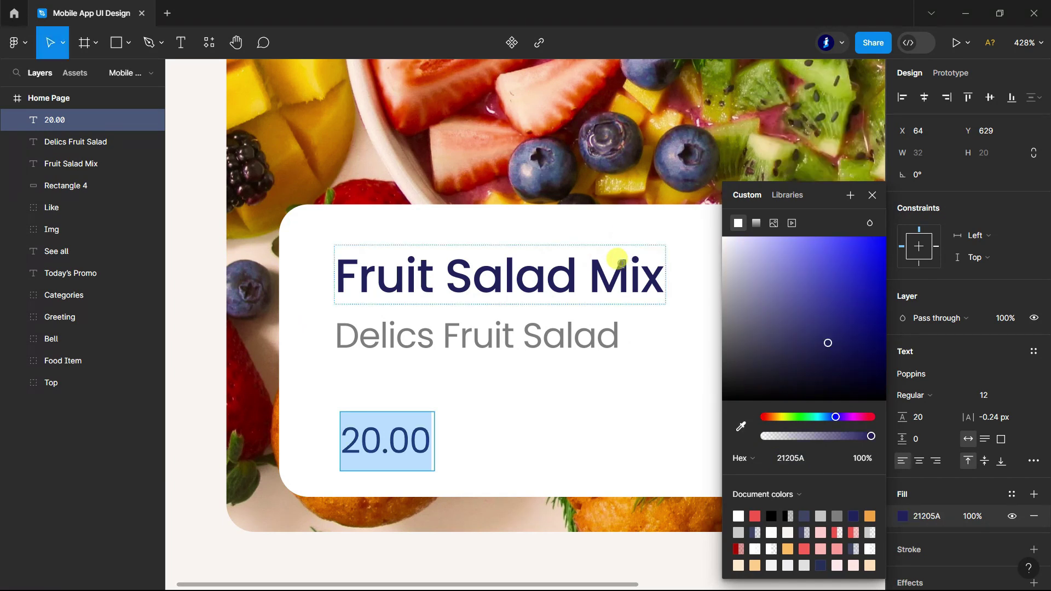
{"action": "left_click", "coordinate": [871, 195]}
{"action": "left_click", "coordinate": [909, 395]}
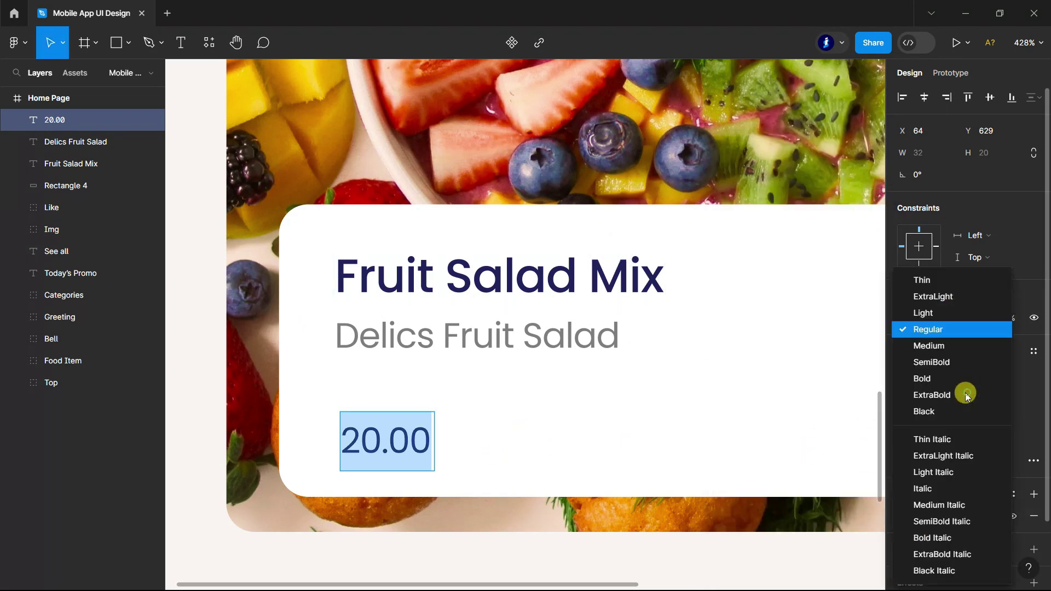
{"action": "left_click", "coordinate": [900, 345]}
{"action": "scroll", "coordinate": [203, 441], "scroll_direction": "down", "scroll_amount": 3}
{"action": "key", "text": "Escape"}
{"action": "mouse_move", "coordinate": [359, 434]}
{"action": "left_mouse_down"}
{"action": "mouse_move", "coordinate": [451, 427]}
{"action": "mouse_move", "coordinate": [407, 422]}
{"action": "left_mouse_up"}
- Duplicate the price, change it to '26.00' at size 10 and nudge it right
{"action": "left_click", "coordinate": [180, 42]}
{"action": "left_click", "coordinate": [435, 423]}
{"action": "scroll", "coordinate": [443, 423], "scroll_direction": "up", "scroll_amount": 3}
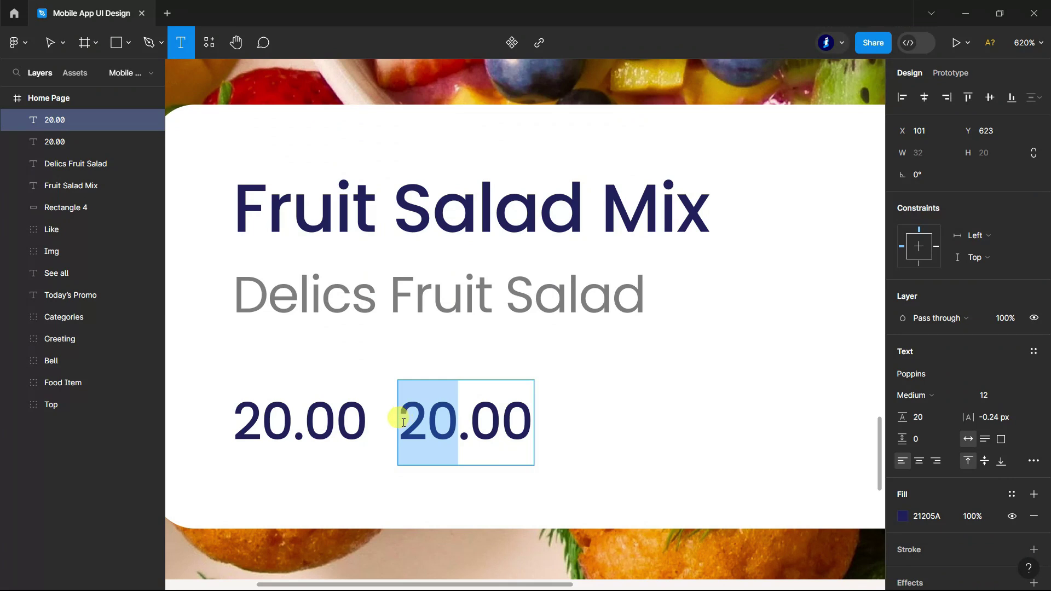
{"action": "type", "text": "26"}
{"action": "key", "text": "ctrl+a"}
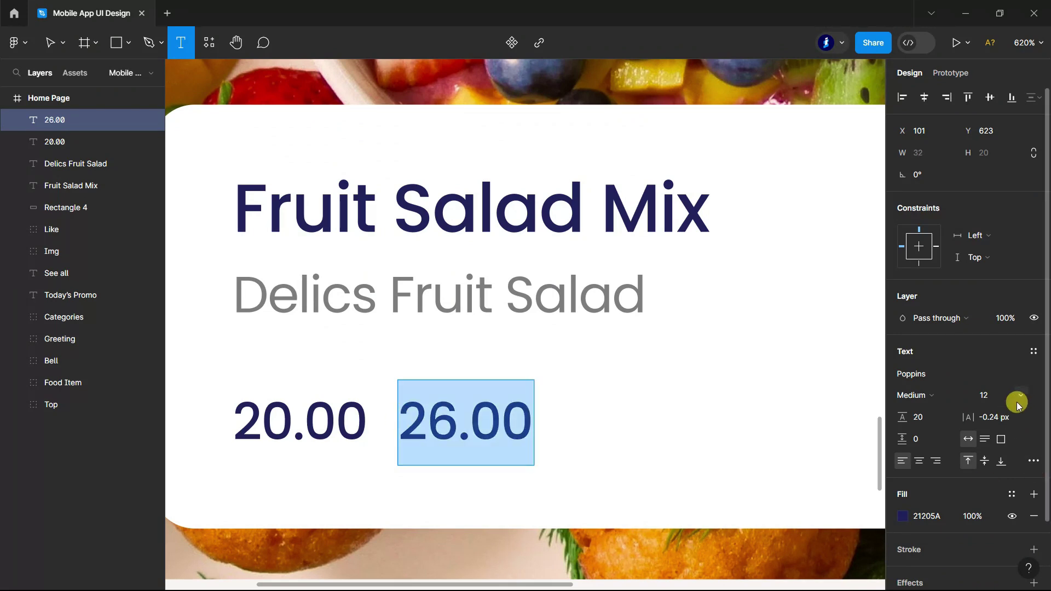
{"action": "left_click", "coordinate": [1016, 395]}
{"action": "left_click", "coordinate": [1013, 324]}
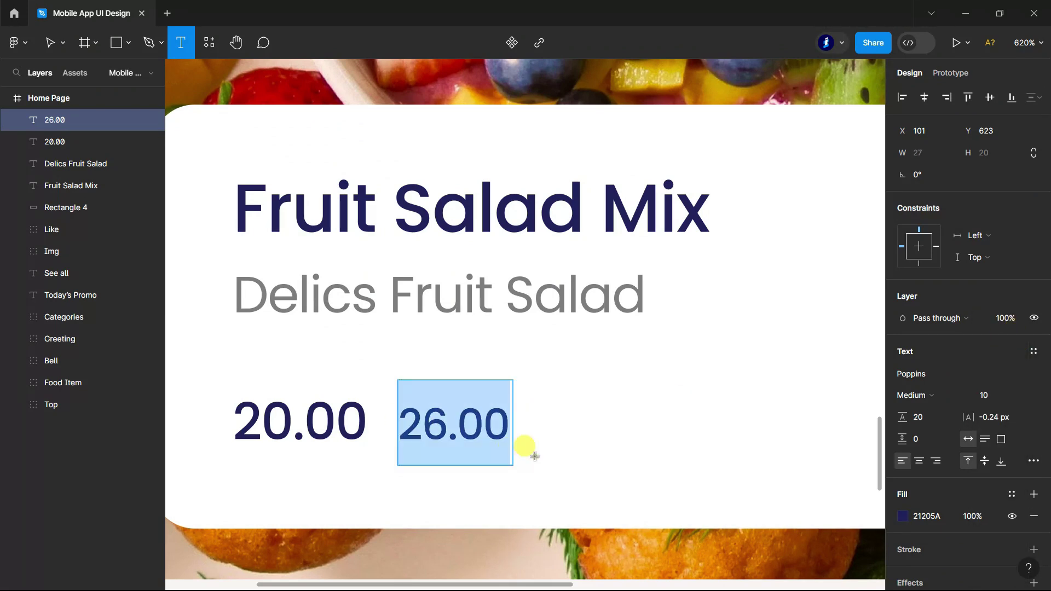
{"action": "left_click", "coordinate": [547, 438]}
{"action": "left_click", "coordinate": [459, 435]}
{"action": "left_click_drag", "start_coordinate": [469, 429], "coordinate": [486, 430]}
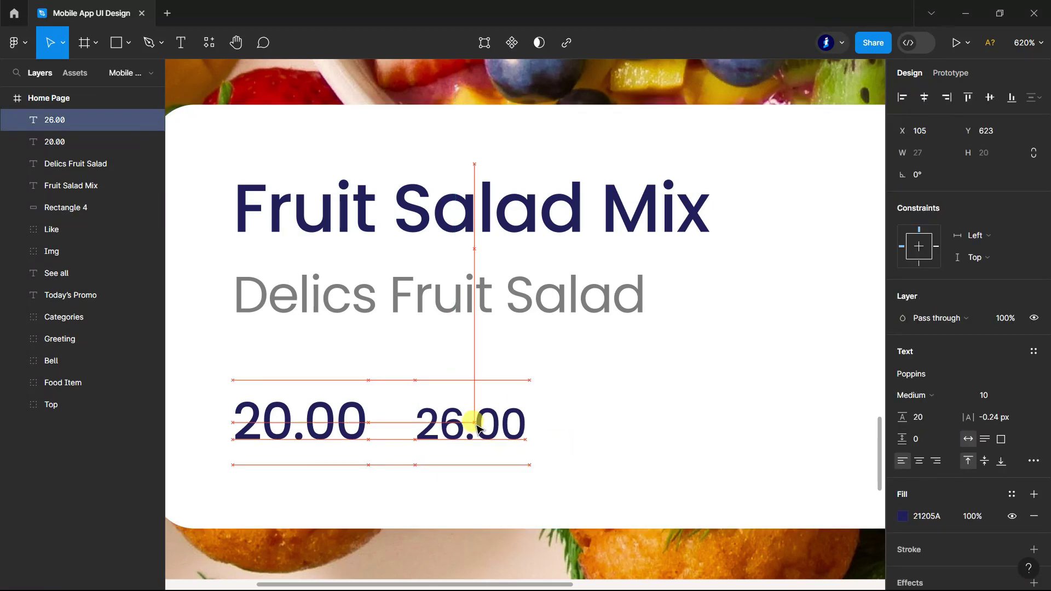
- Make the 26.00 price light grey C4C4C4 with strikethrough
{"action": "left_click", "coordinate": [903, 516]}
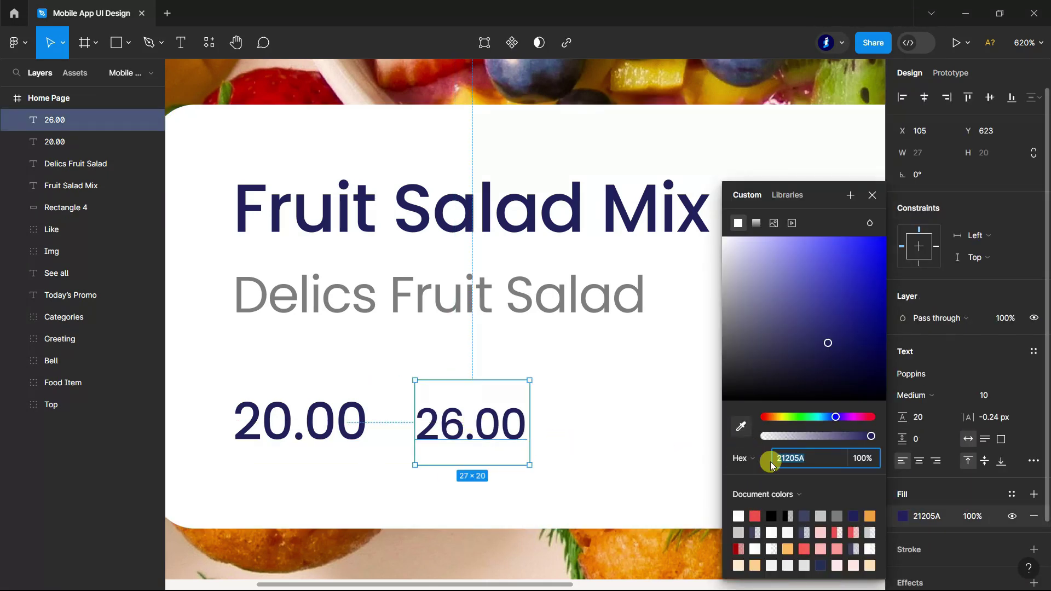
{"action": "left_click", "coordinate": [821, 516]}
{"action": "left_click", "coordinate": [872, 194]}
{"action": "left_click", "coordinate": [1033, 460]}
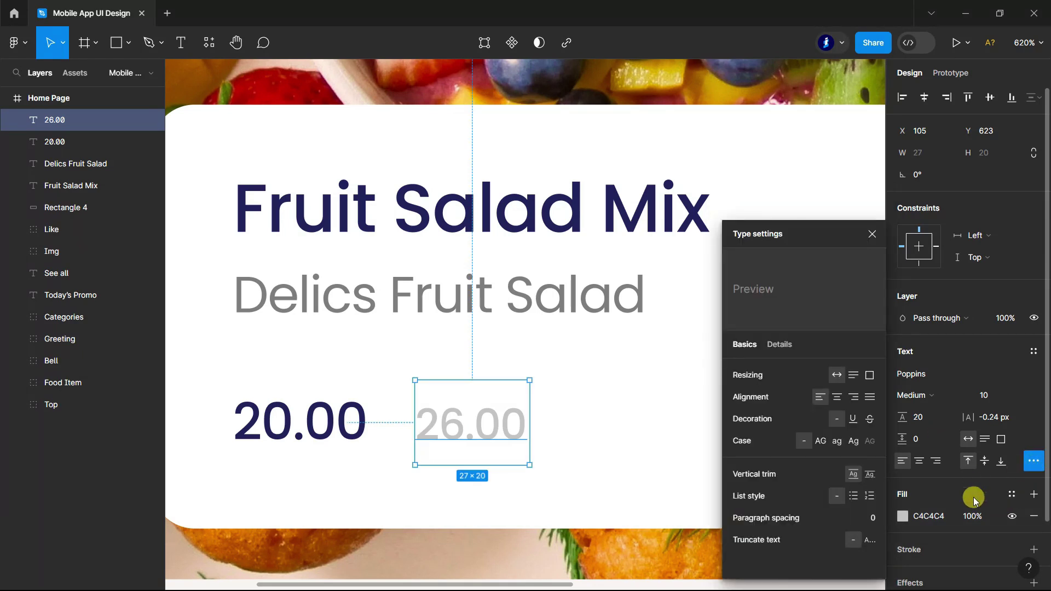
{"action": "left_click", "coordinate": [869, 419]}
{"action": "left_click", "coordinate": [872, 234]}
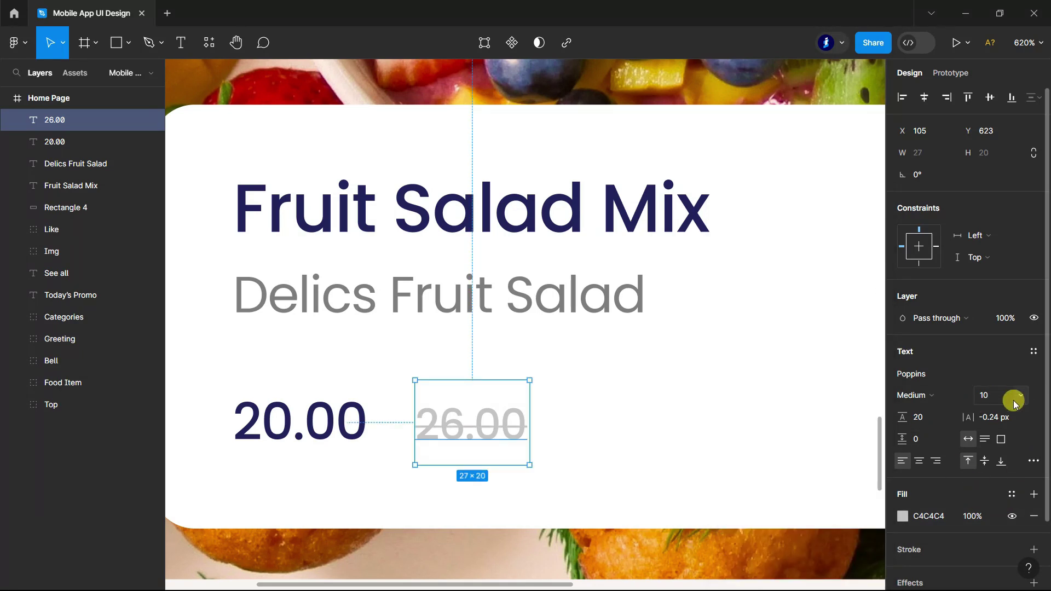
{"action": "scroll", "coordinate": [516, 407], "scroll_direction": "down", "scroll_amount": 5, "text": "ctrl"}
{"action": "left_click", "coordinate": [336, 508]}
- Draw a small rectangle right of the prices, with corner radius 1 and an orange fill
{"action": "left_click", "coordinate": [115, 44]}
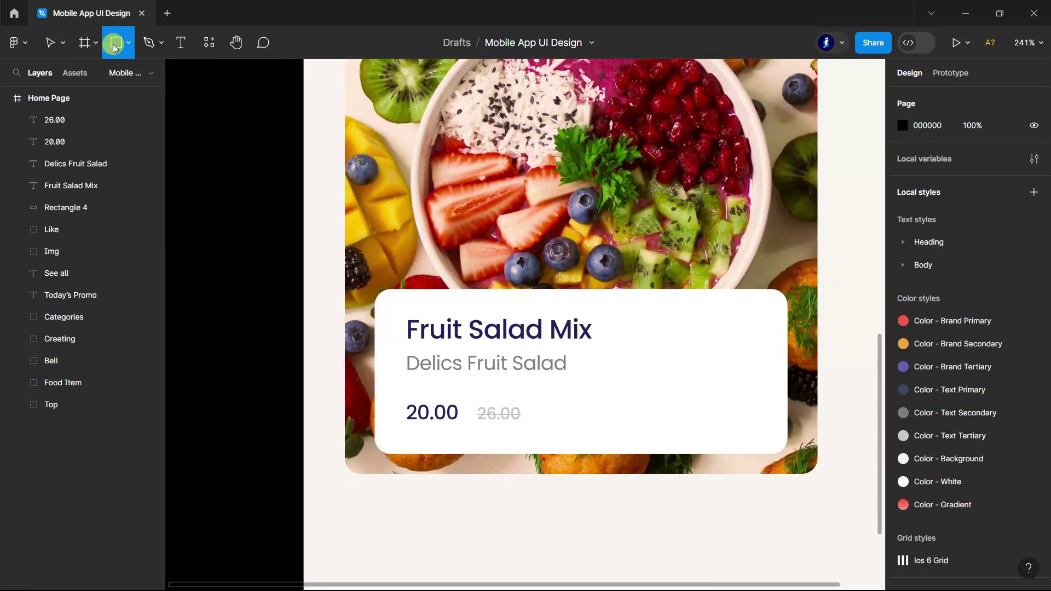
{"action": "scroll", "coordinate": [786, 443], "scroll_direction": "up", "scroll_amount": 3, "text": "ctrl"}
{"action": "left_click_drag", "start_coordinate": [617, 377], "coordinate": [758, 436]}
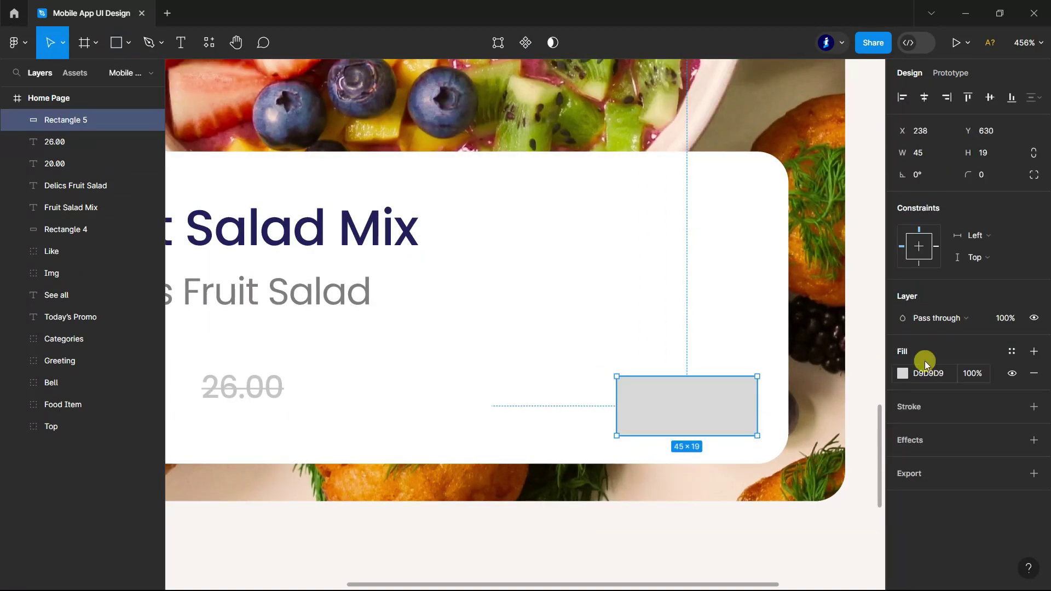
{"action": "type", "text": "1"}
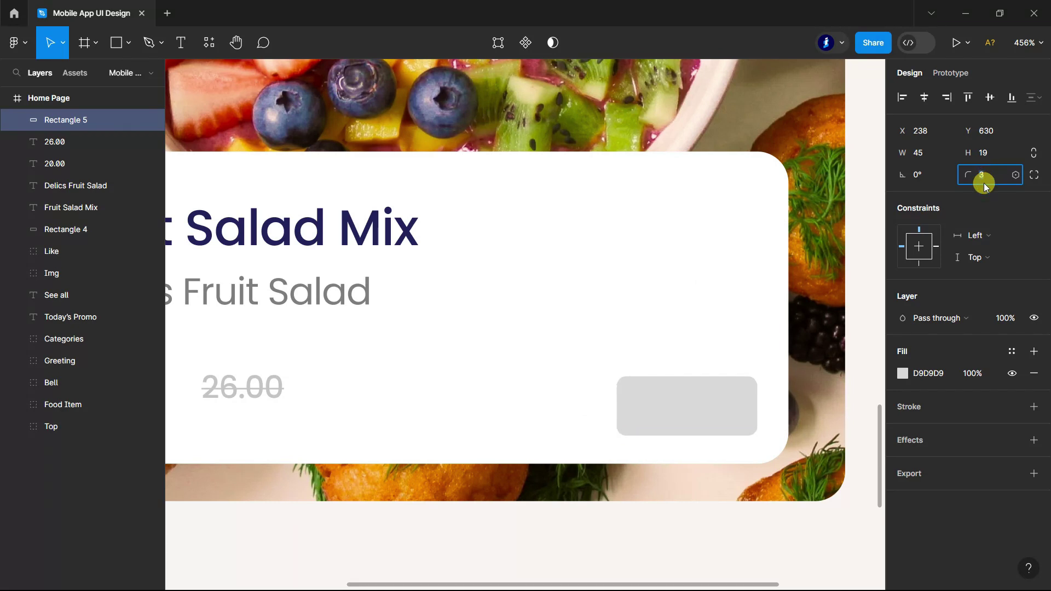
{"action": "left_click", "coordinate": [902, 374]}
{"action": "left_click", "coordinate": [863, 520]}
{"action": "left_click", "coordinate": [871, 197]}
- Add a '5 Left' text layer inside the orange rectangle
{"action": "left_click", "coordinate": [179, 42]}
{"action": "left_click", "coordinate": [648, 406]}
{"action": "type", "text": "5 Lift"}
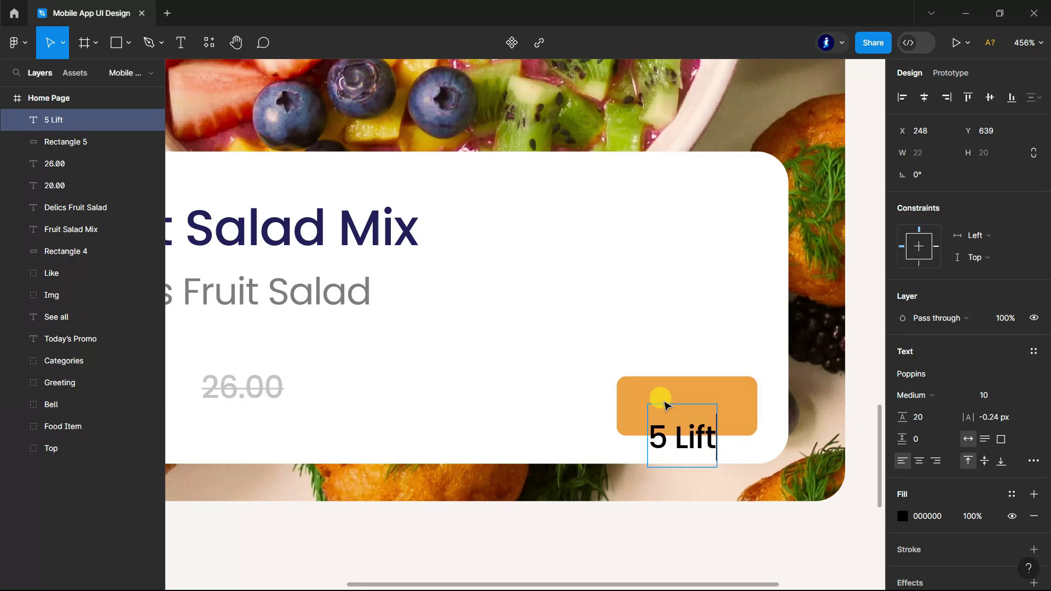
{"action": "key", "text": "Escape"}
{"action": "left_click_drag", "start_coordinate": [685, 432], "coordinate": [691, 405]}
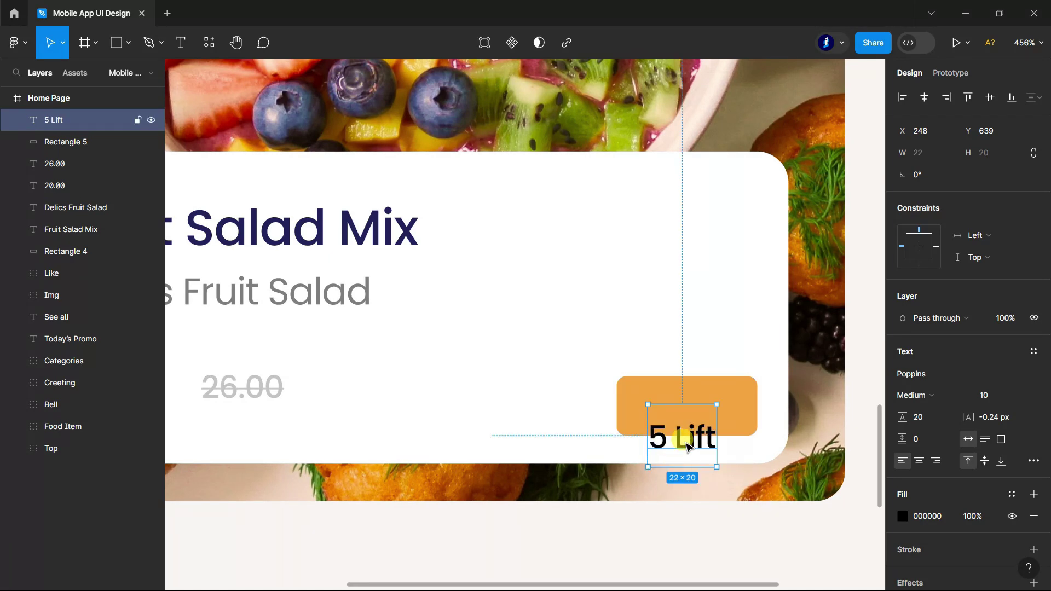
{"action": "type", "text": "te"}
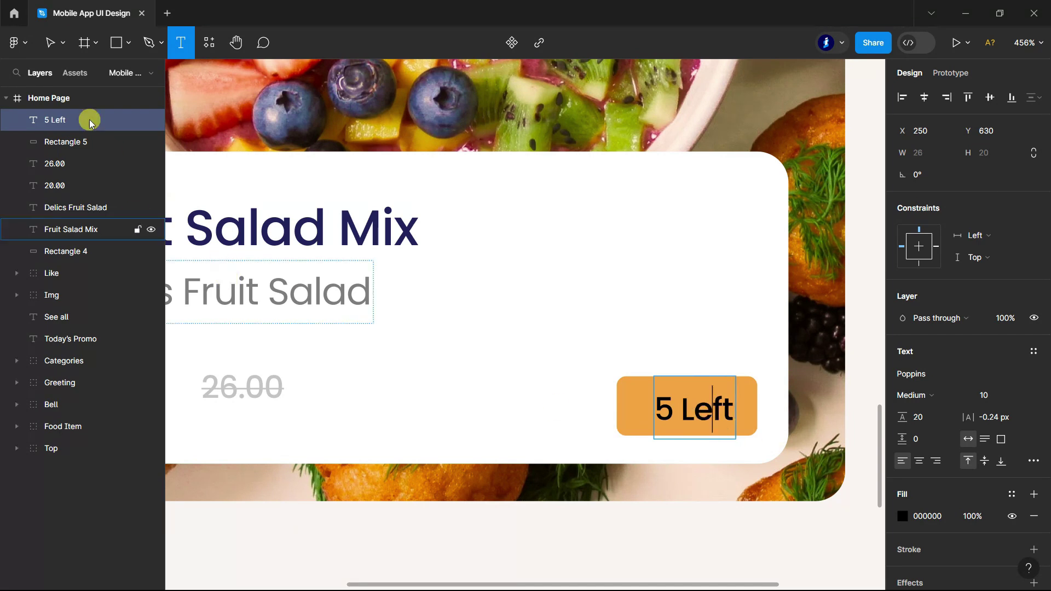
{"action": "left_click", "coordinate": [48, 42]}
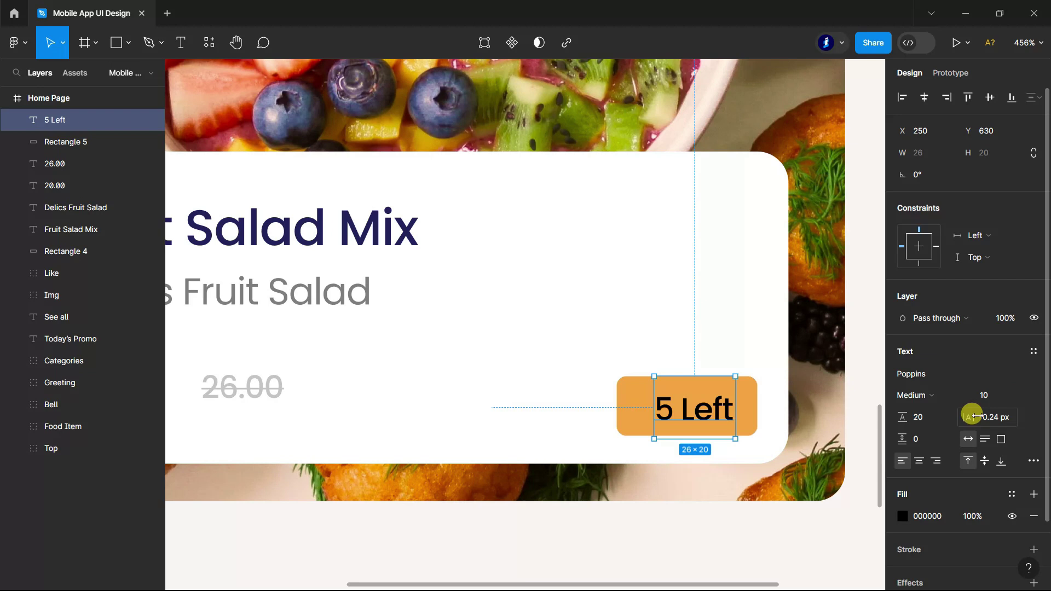
- Make the 5 Left text white and nudge it slightly left and up
{"action": "left_click", "coordinate": [900, 516]}
{"action": "left_click", "coordinate": [722, 238]}
{"action": "left_click", "coordinate": [876, 194]}
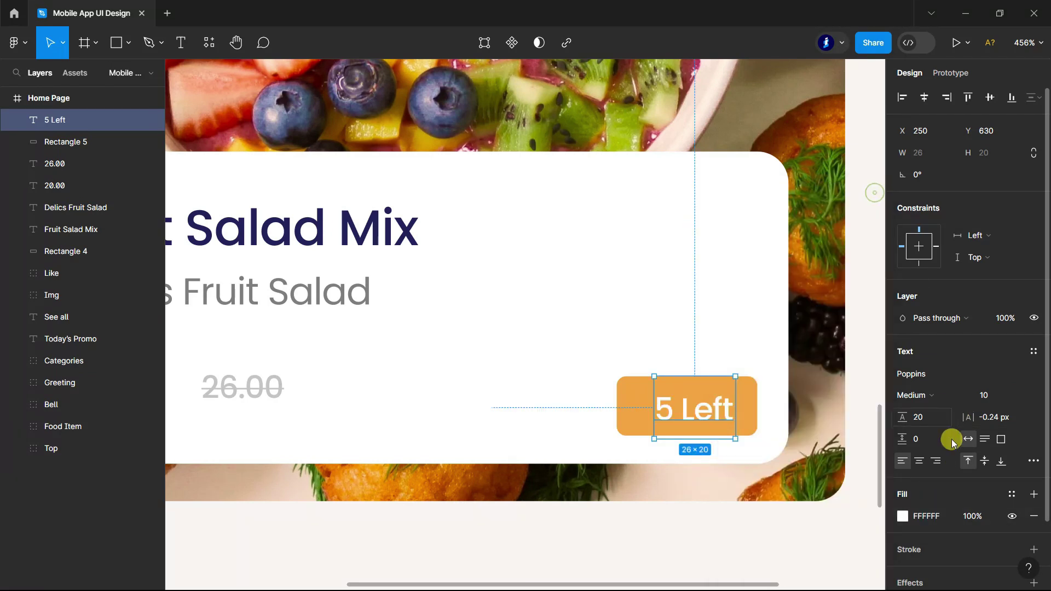
{"action": "left_click_drag", "start_coordinate": [697, 413], "coordinate": [691, 410]}
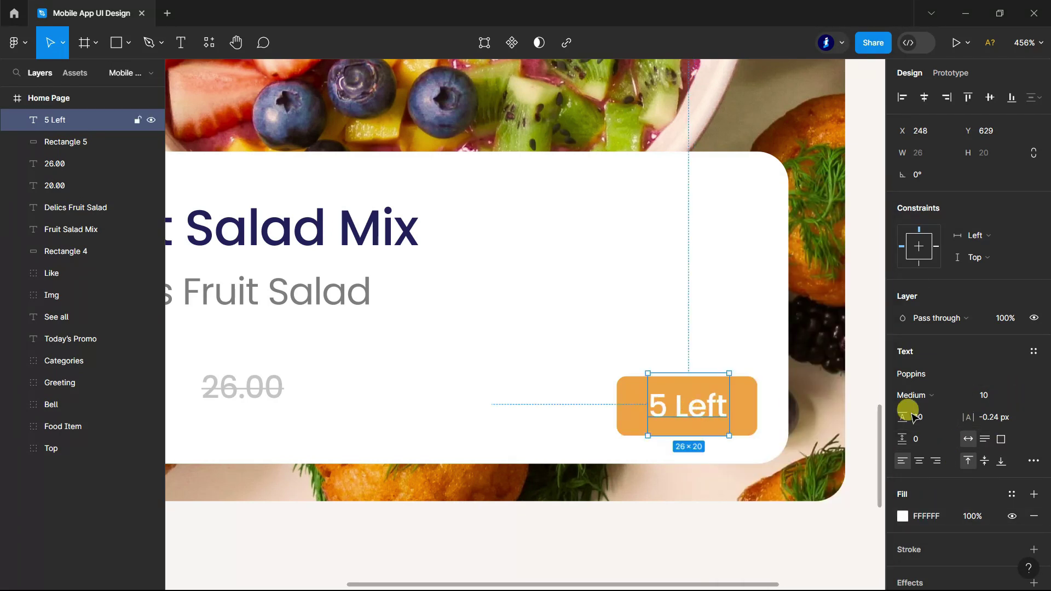
{"action": "left_click", "coordinate": [984, 395]}
- Set 5 Left to font size 8, centre it in the badge, and name the group 'Fruit Salad'
{"action": "type", "text": "8"}
{"action": "key", "text": "Return"}
{"action": "left_click_drag", "start_coordinate": [660, 395], "coordinate": [683, 410]}
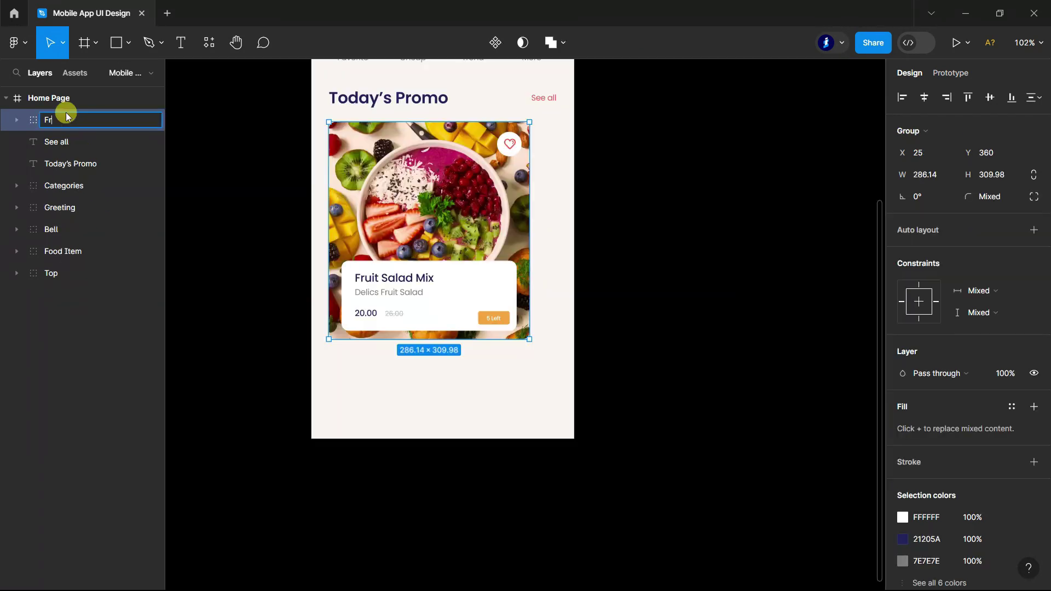
{"action": "type", "text": "uit Salad"}
{"action": "left_click", "coordinate": [172, 150]}
- Place a copy of the Fruit Salad card to the right and nudge it into position
{"action": "left_click", "coordinate": [64, 122]}
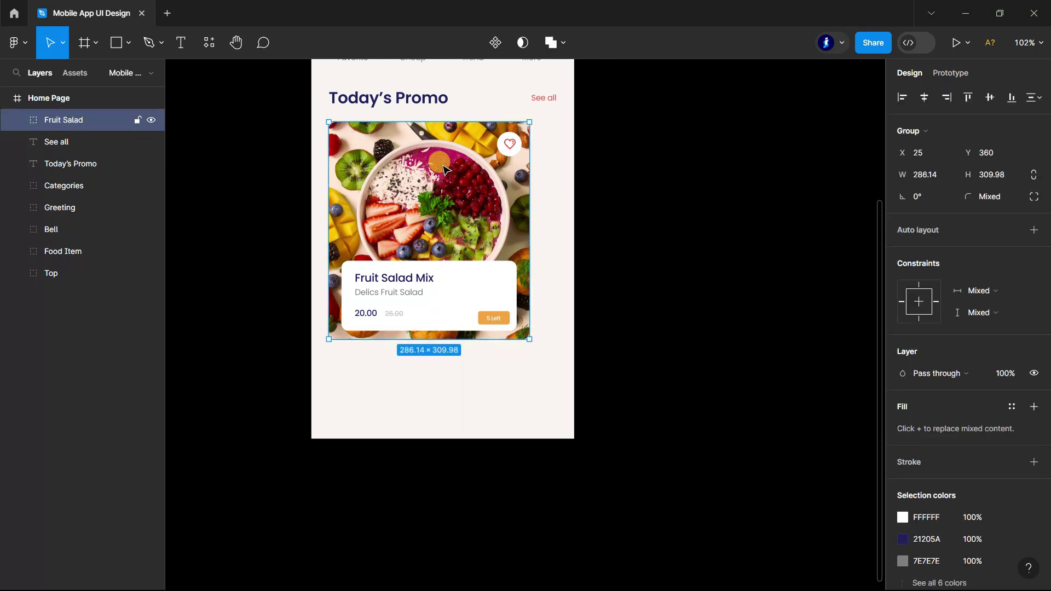
{"action": "left_click_drag", "start_coordinate": [438, 166], "coordinate": [681, 166]}
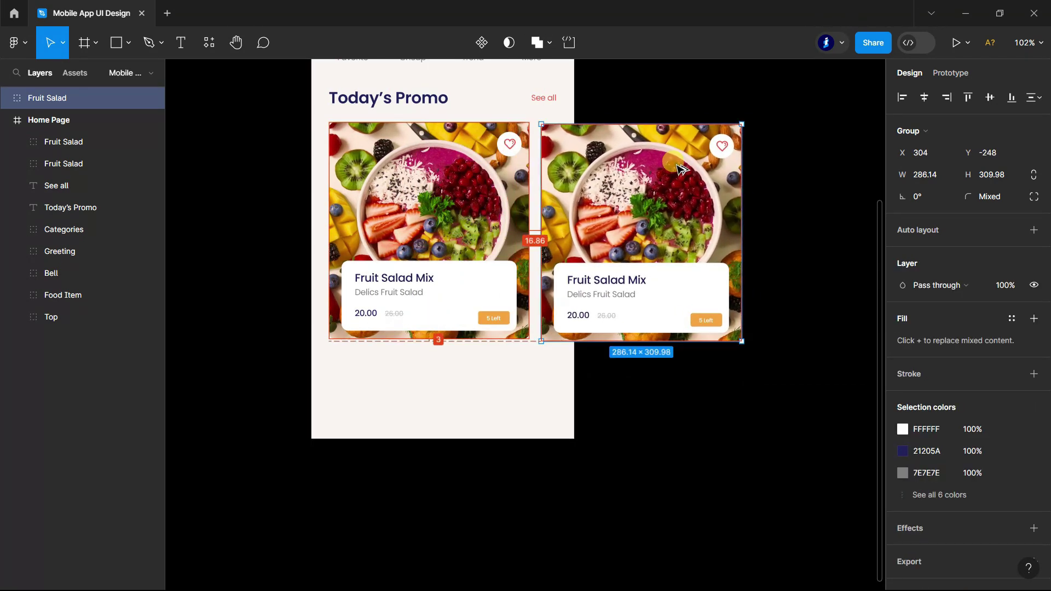
{"action": "key", "text": "Left"}
{"action": "key", "text": "Left"}
{"action": "key", "text": "Left"}
{"action": "key", "text": "Left"}
{"action": "key", "text": "Down"}
{"action": "key", "text": "Right"}
{"action": "key", "text": "Right"}
{"action": "key", "text": "Right"}
{"action": "key", "text": "Left"}
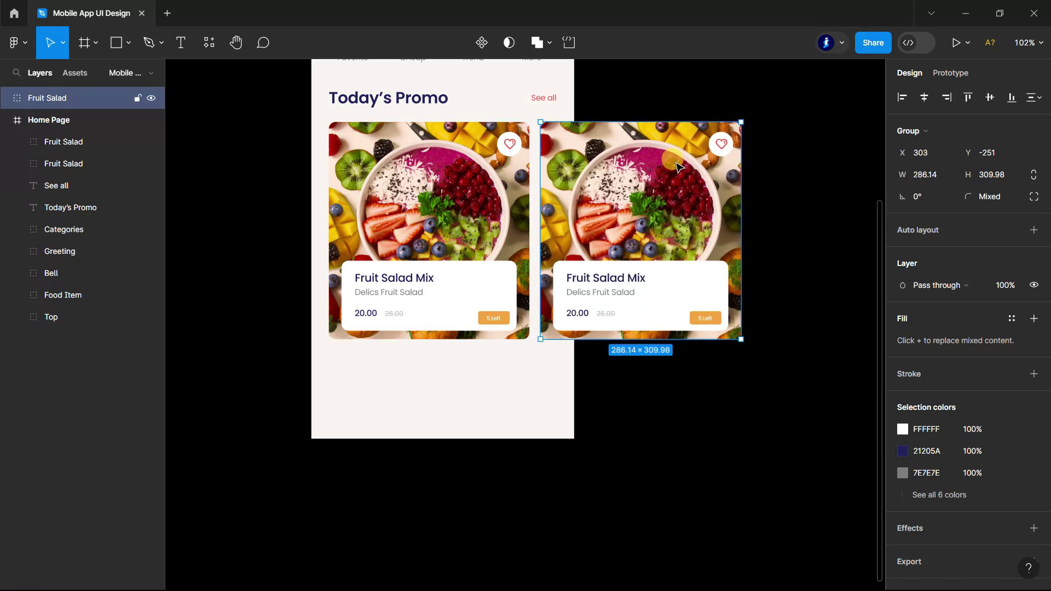
{"action": "left_click", "coordinate": [798, 387]}
{"action": "left_click", "coordinate": [55, 141]}
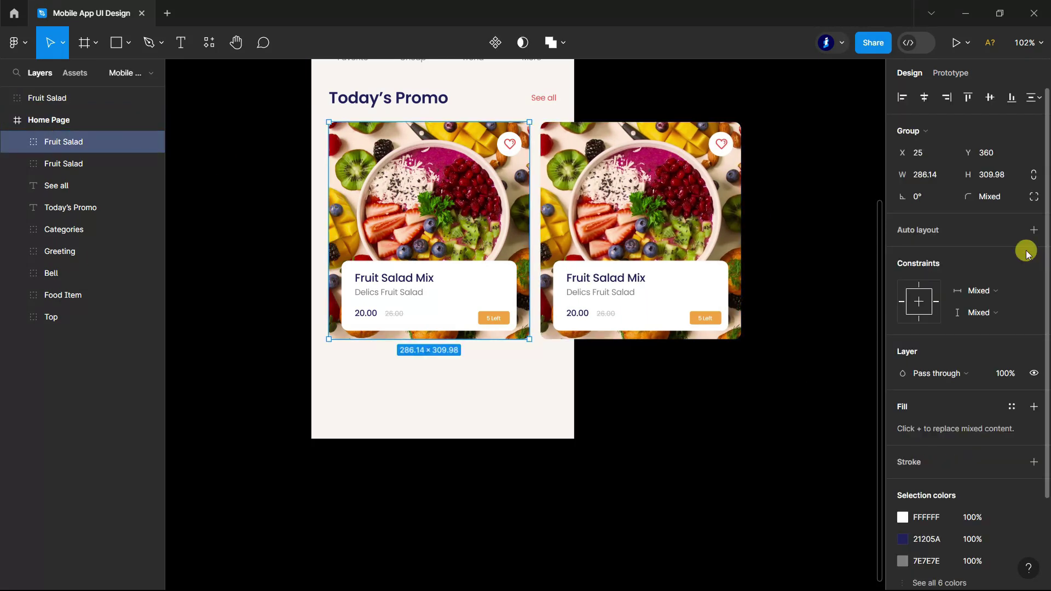
{"action": "left_click", "coordinate": [59, 120]}
{"action": "left_click", "coordinate": [286, 223]}
{"action": "scroll", "coordinate": [287, 223], "scroll_direction": "down", "scroll_amount": 5, "text": "ctrl"}
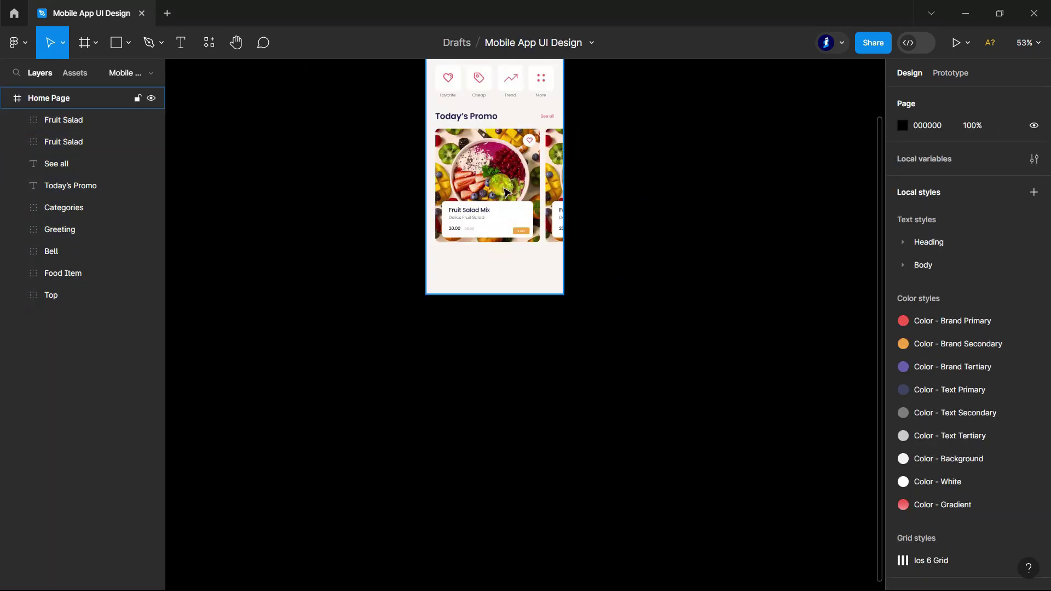
- Move the navbar's home indicator bar slightly down
{"action": "scroll", "coordinate": [502, 136], "scroll_direction": "up", "scroll_amount": 5, "text": "ctrl"}
{"action": "scroll", "coordinate": [482, 383], "scroll_direction": "up", "scroll_amount": 5, "text": "ctrl"}
{"action": "left_click", "coordinate": [470, 348]}
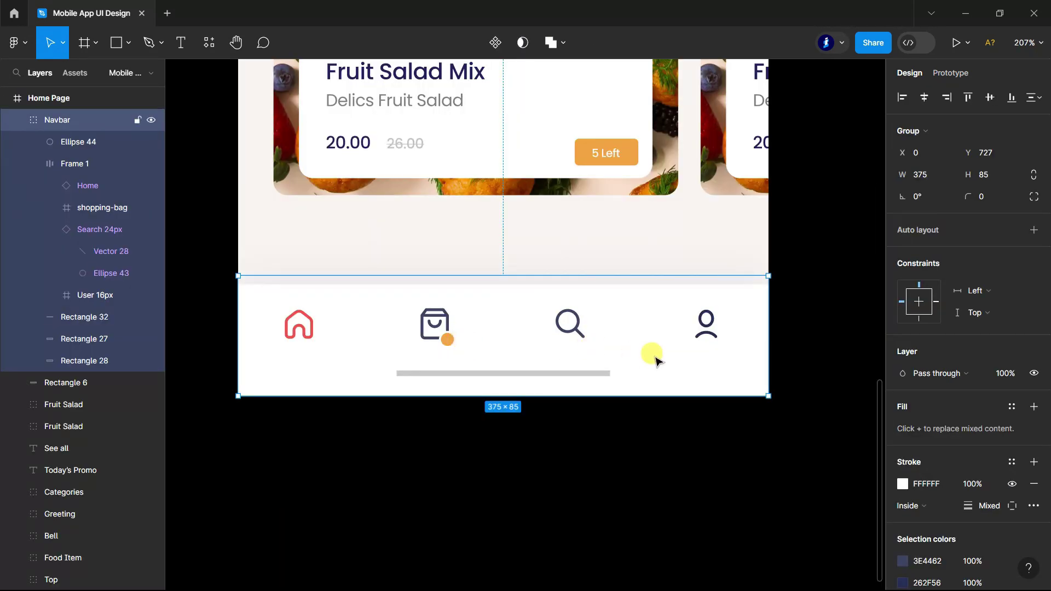
{"action": "left_click", "coordinate": [546, 429]}
{"action": "scroll", "coordinate": [538, 574], "scroll_direction": "down", "scroll_amount": 3, "text": "ctrl"}
{"action": "scroll", "coordinate": [538, 575], "scroll_direction": "down", "scroll_amount": 2, "text": "ctrl"}
{"action": "scroll", "coordinate": [533, 476], "scroll_direction": "up", "scroll_amount": 5, "text": "ctrl"}
{"action": "scroll", "coordinate": [525, 445], "scroll_direction": "up", "scroll_amount": 2, "text": "ctrl"}
{"action": "left_click", "coordinate": [528, 447]}
{"action": "left_click_drag", "start_coordinate": [529, 452], "coordinate": [528, 463]}
- Give the home indicator bar corner radius 9 and a pale grey E7E7E7 fill
{"action": "left_click", "coordinate": [985, 175]}
{"action": "type", "text": "9"}
{"action": "key", "text": "Return"}
{"action": "left_click", "coordinate": [903, 368]}
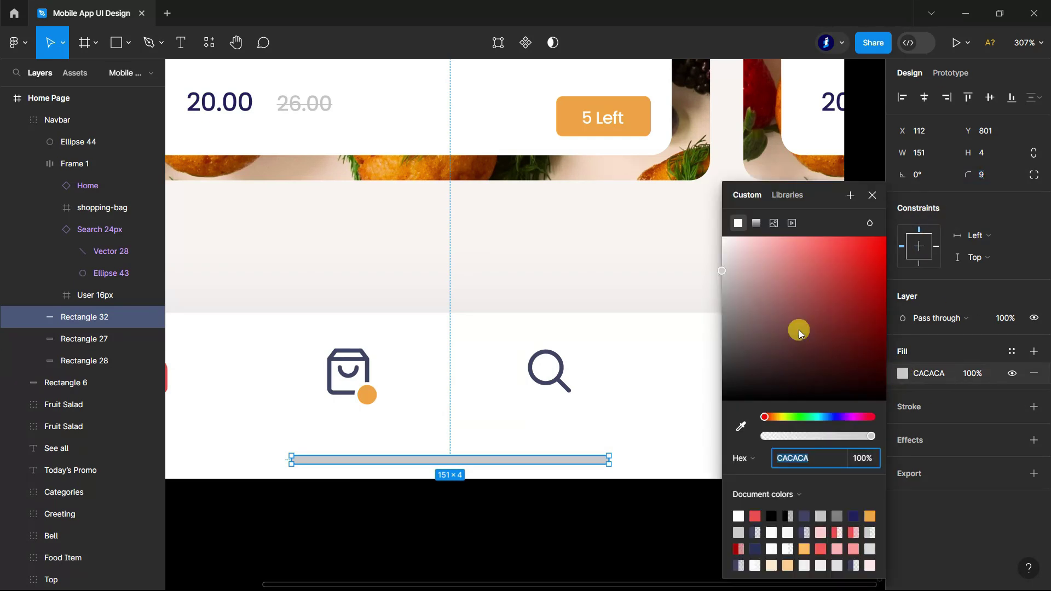
{"action": "left_click", "coordinate": [720, 267]}
{"action": "left_click_drag", "start_coordinate": [718, 257], "coordinate": [716, 253]}
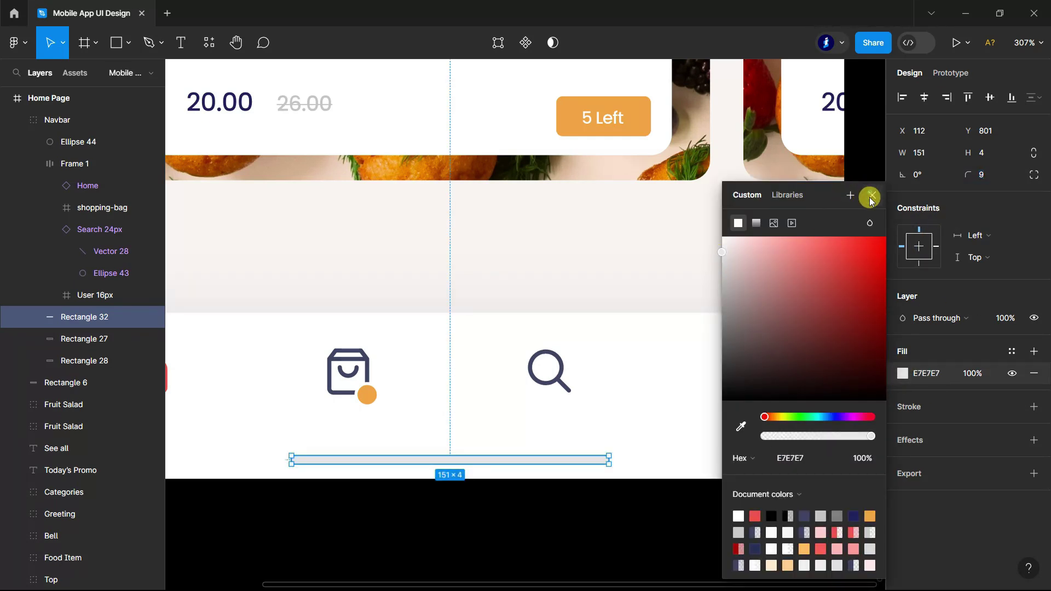
{"action": "left_click", "coordinate": [871, 201]}
{"action": "key", "text": "Escape"}
{"action": "scroll", "coordinate": [517, 356], "scroll_direction": "down", "scroll_amount": 5}
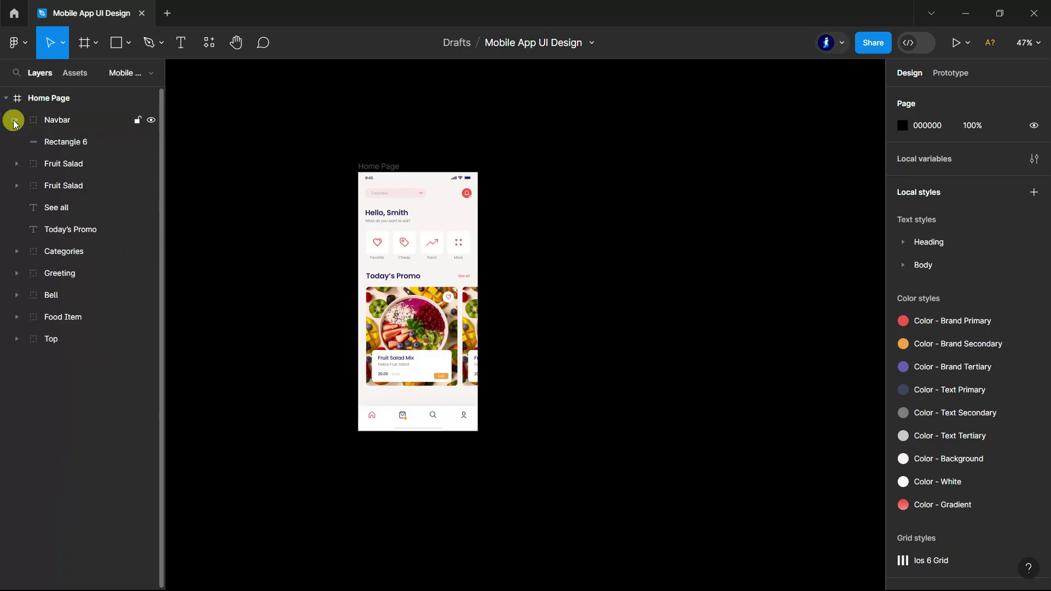